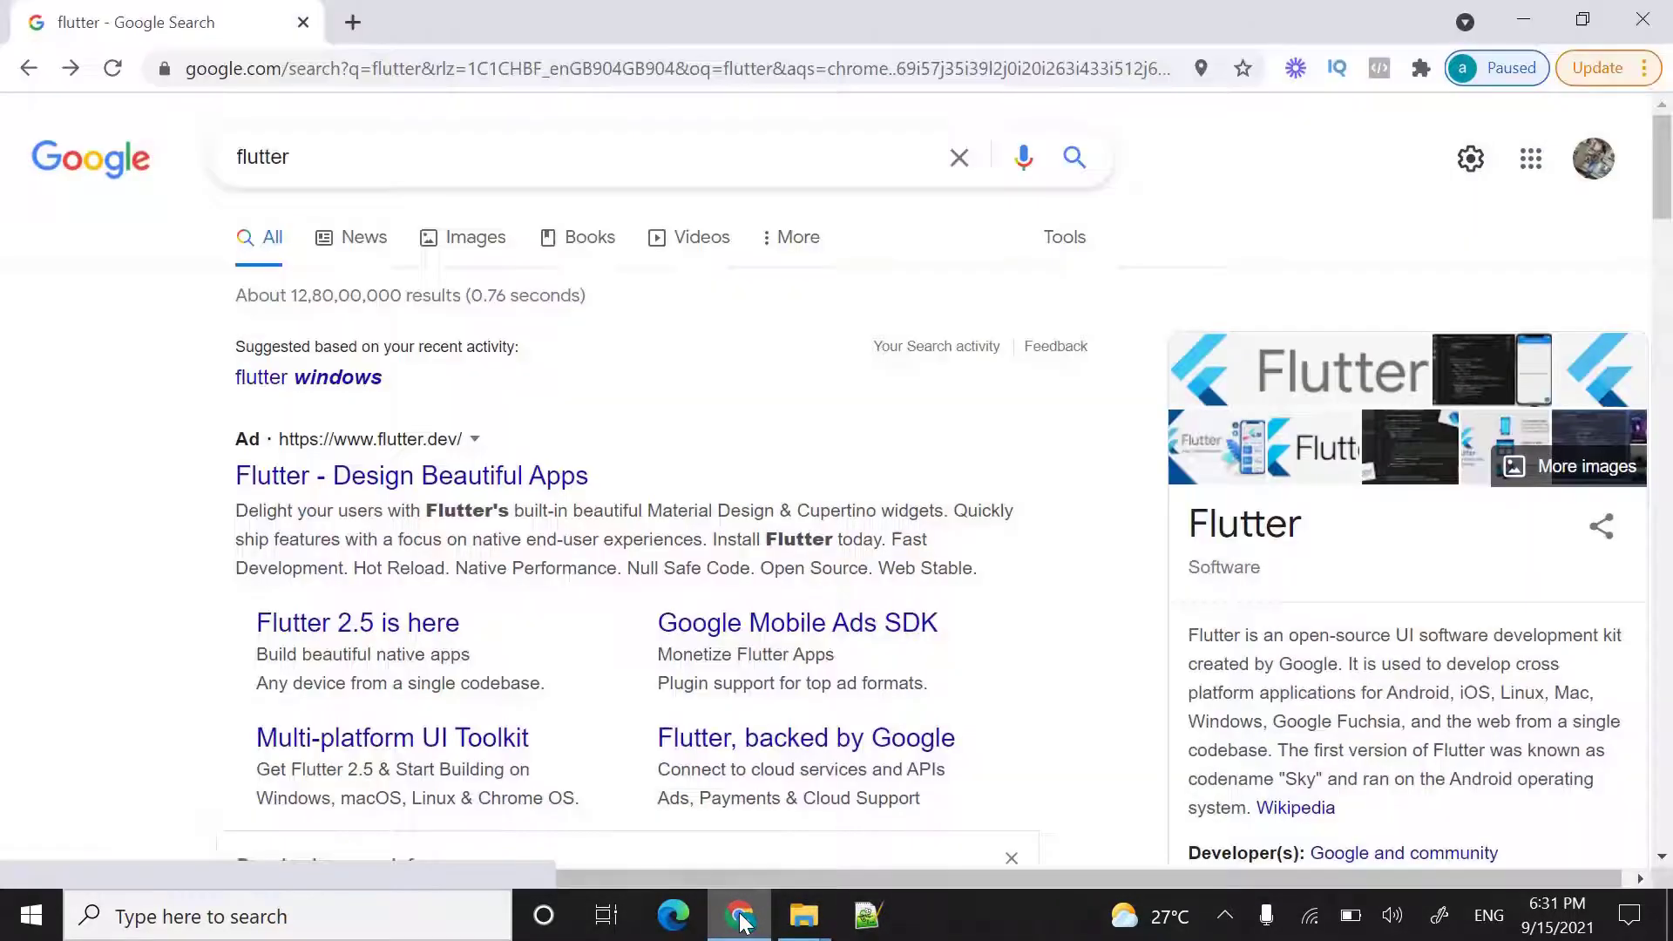
Step: Search Google for flutter and open the official Flutter website from the results
{"action": "left_click", "coordinate": [323, 155]}
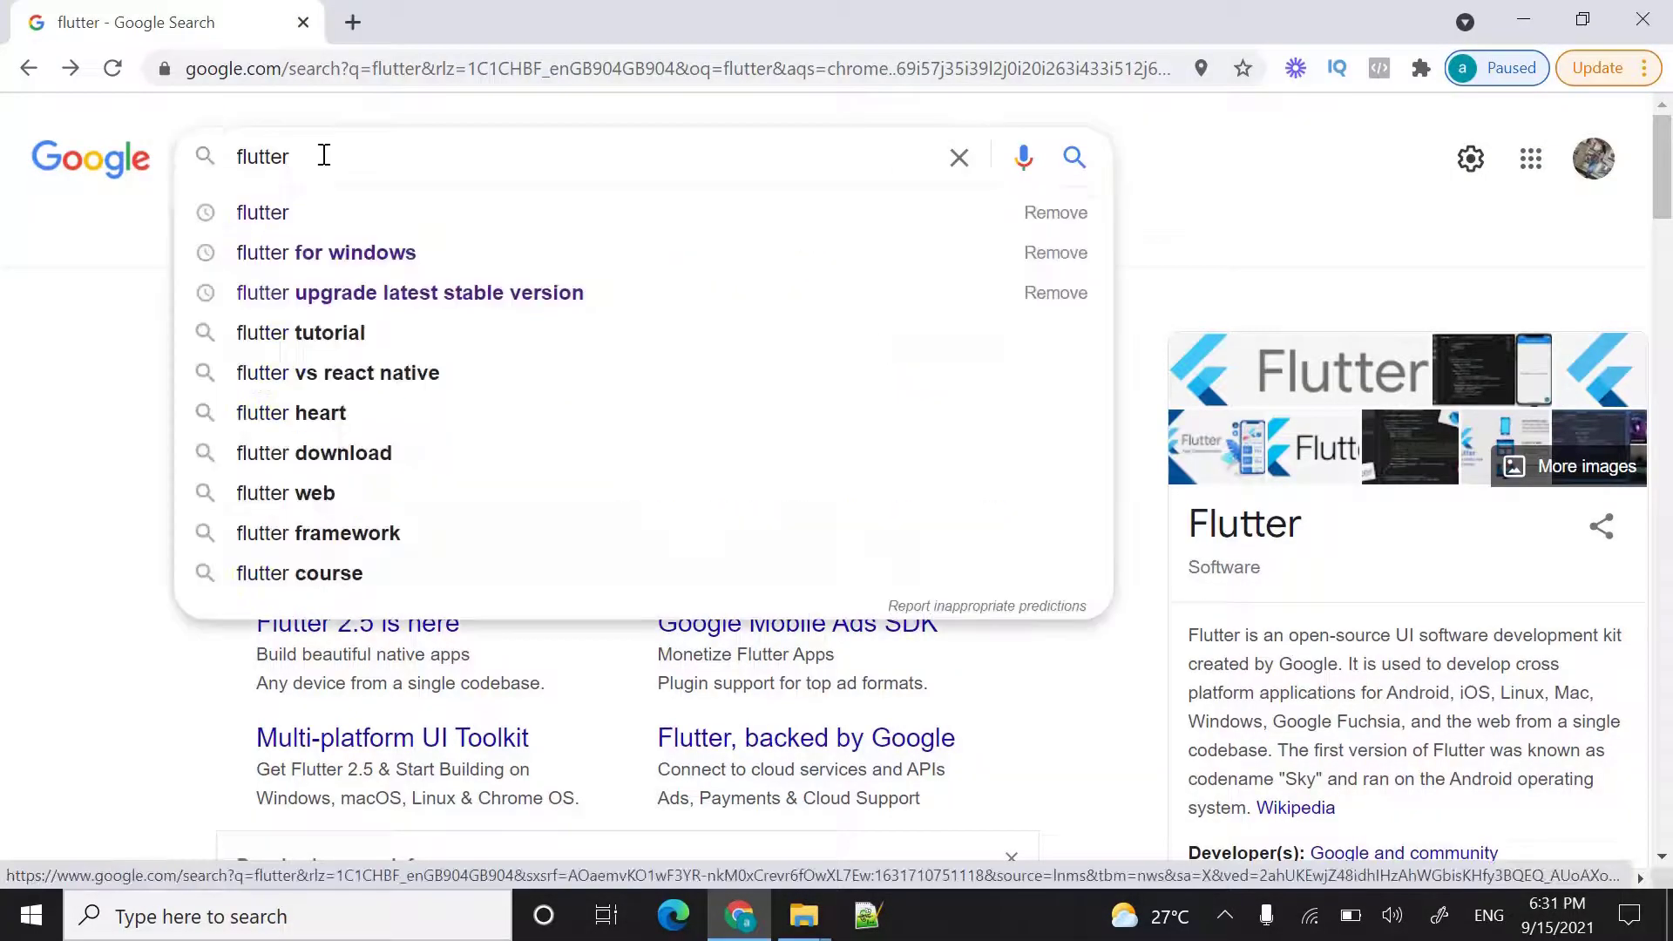
{"action": "key", "text": "Return"}
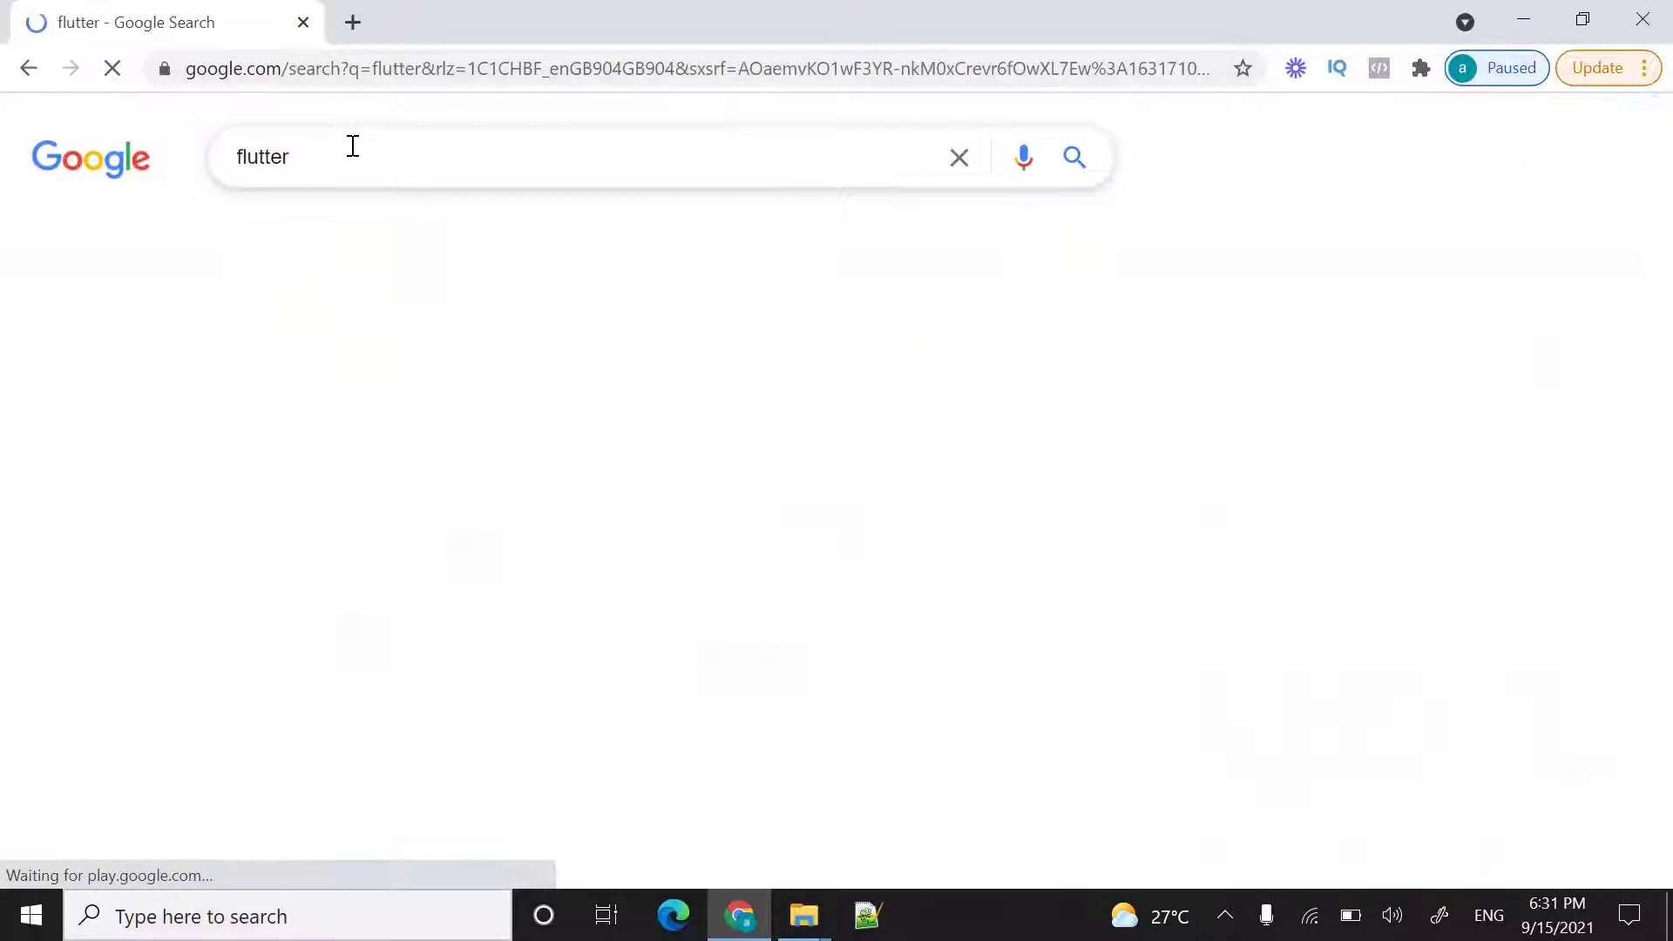
{"action": "scroll", "coordinate": [413, 517], "scroll_direction": "down", "scroll_amount": 1}
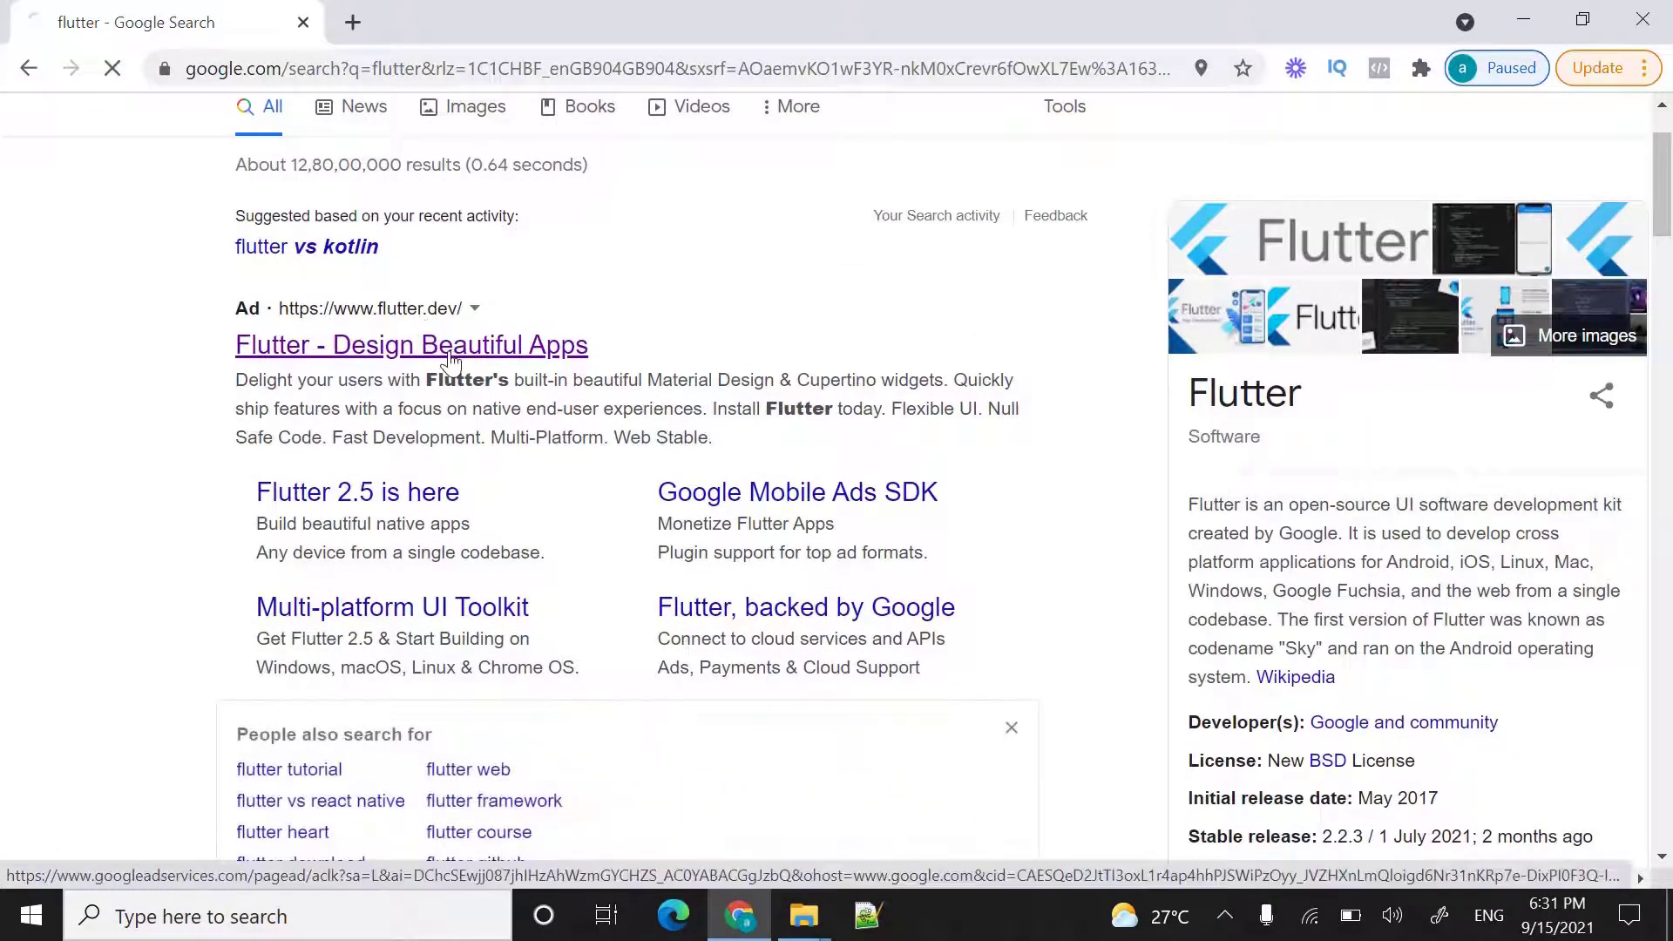
{"action": "left_click", "coordinate": [562, 344]}
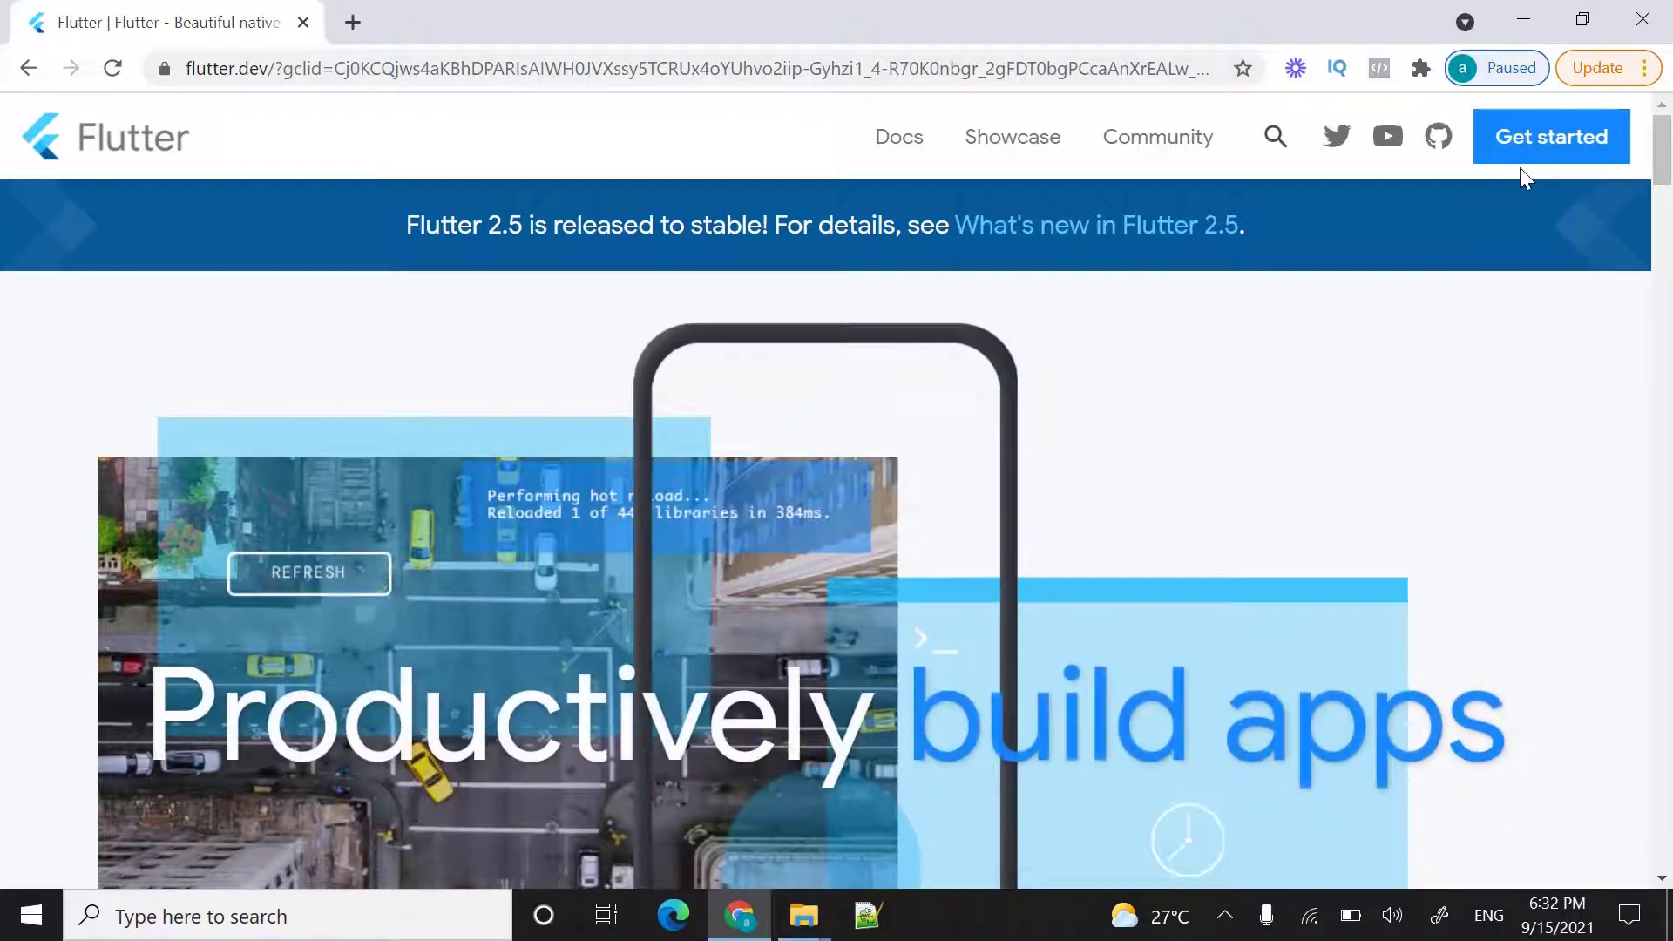
Step: Open the Windows installation guide from Flutter's getting-started page
{"action": "left_click", "coordinate": [1529, 159]}
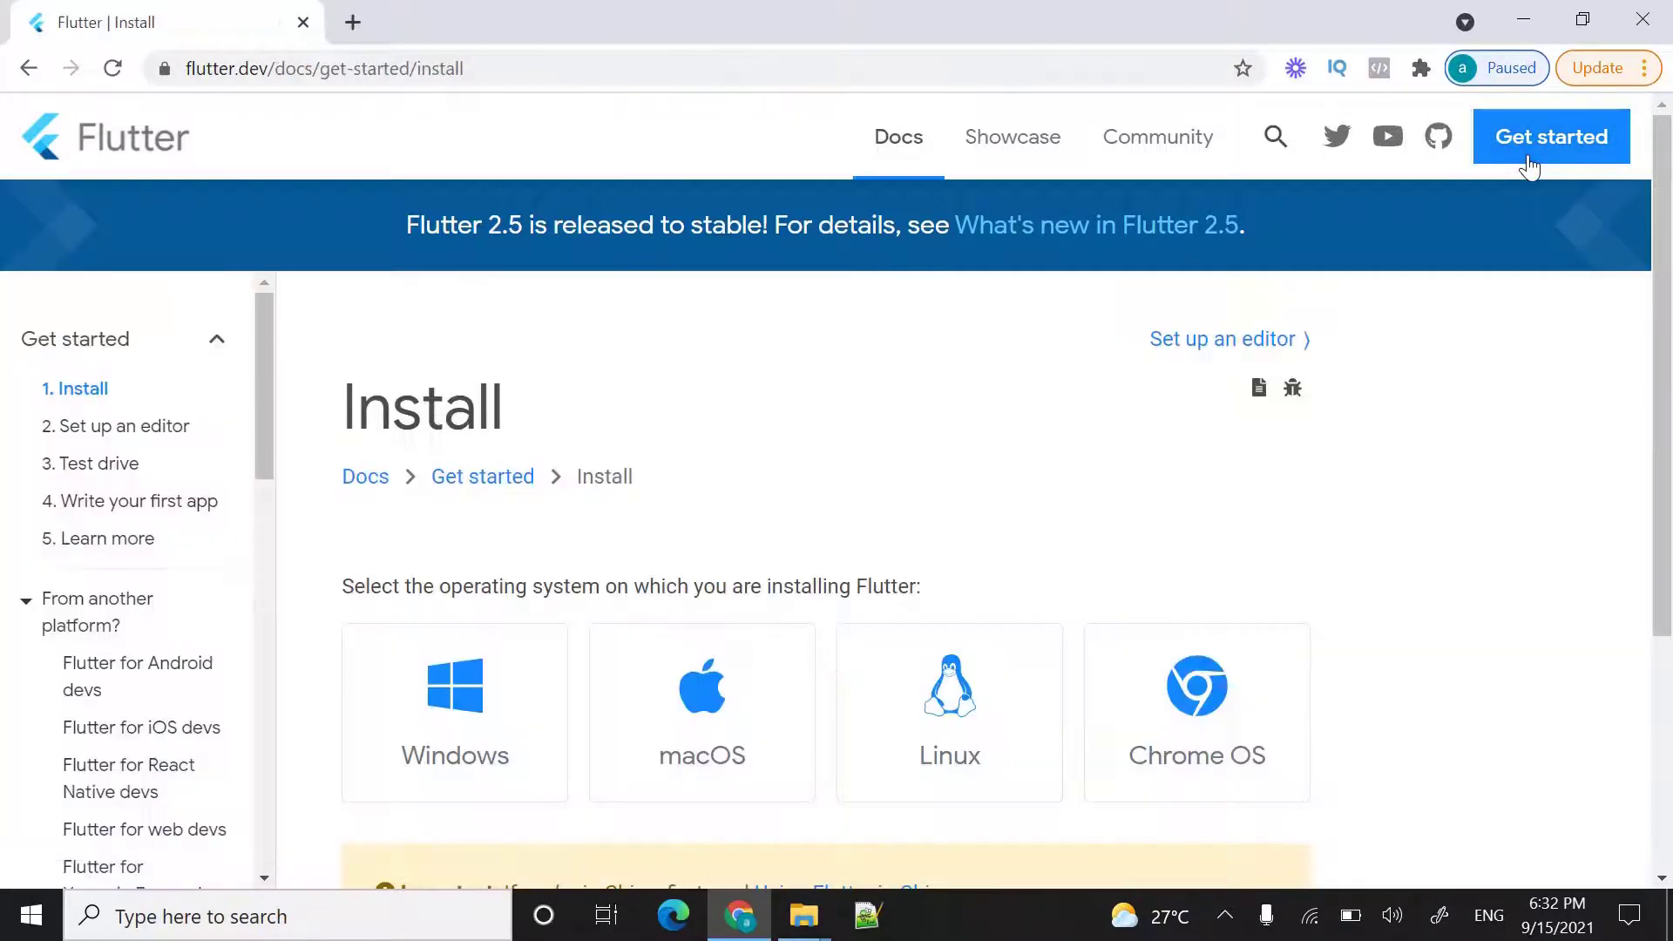
{"action": "scroll", "coordinate": [403, 586], "scroll_direction": "down", "scroll_amount": 1}
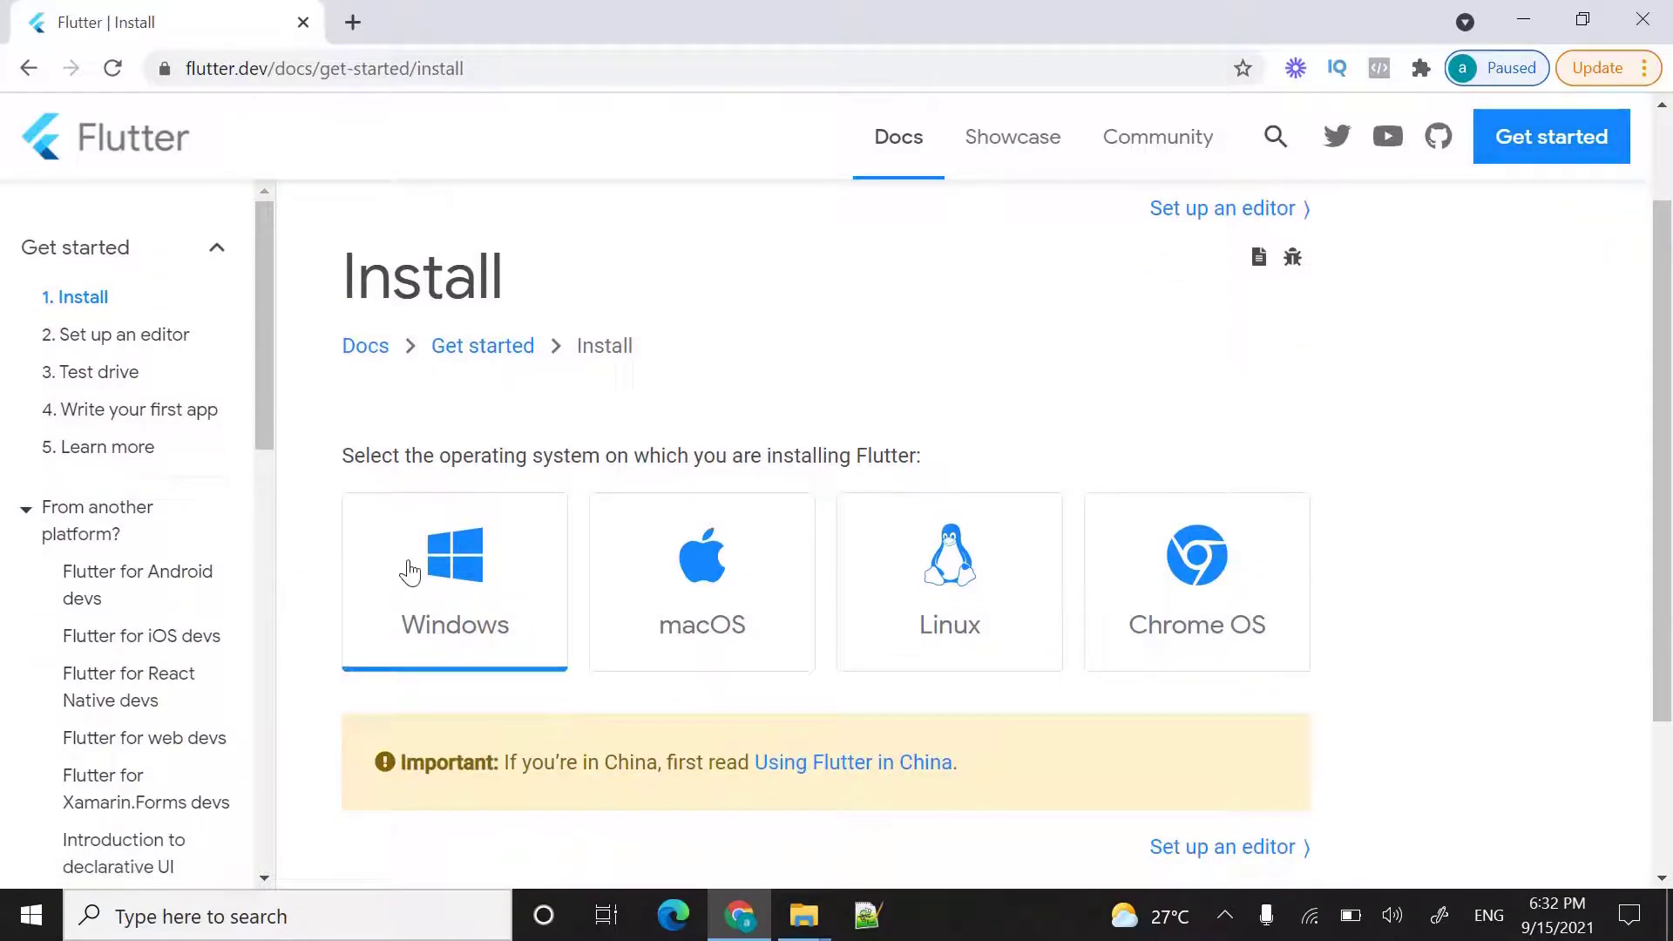
{"action": "left_click", "coordinate": [411, 572]}
Step: Examine the operating system, disk space and tools entries under System requirements, highlighting the relevant text
{"action": "scroll", "coordinate": [306, 624], "scroll_direction": "down", "scroll_amount": 1}
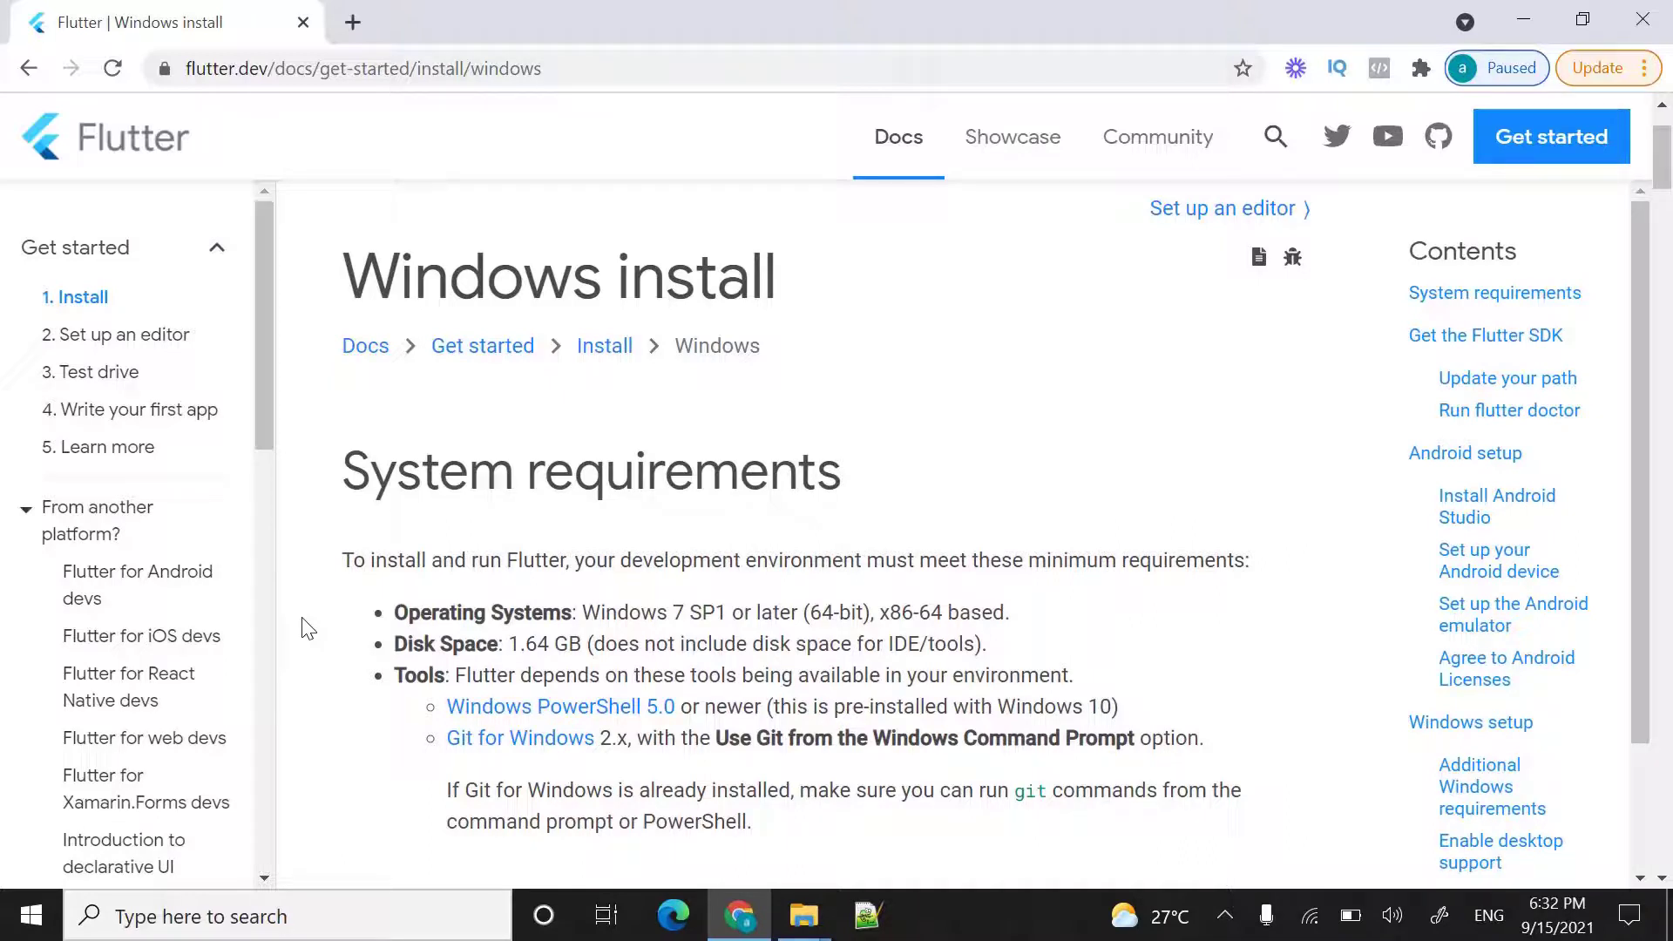
{"action": "scroll", "coordinate": [273, 635], "scroll_direction": "down", "scroll_amount": 1}
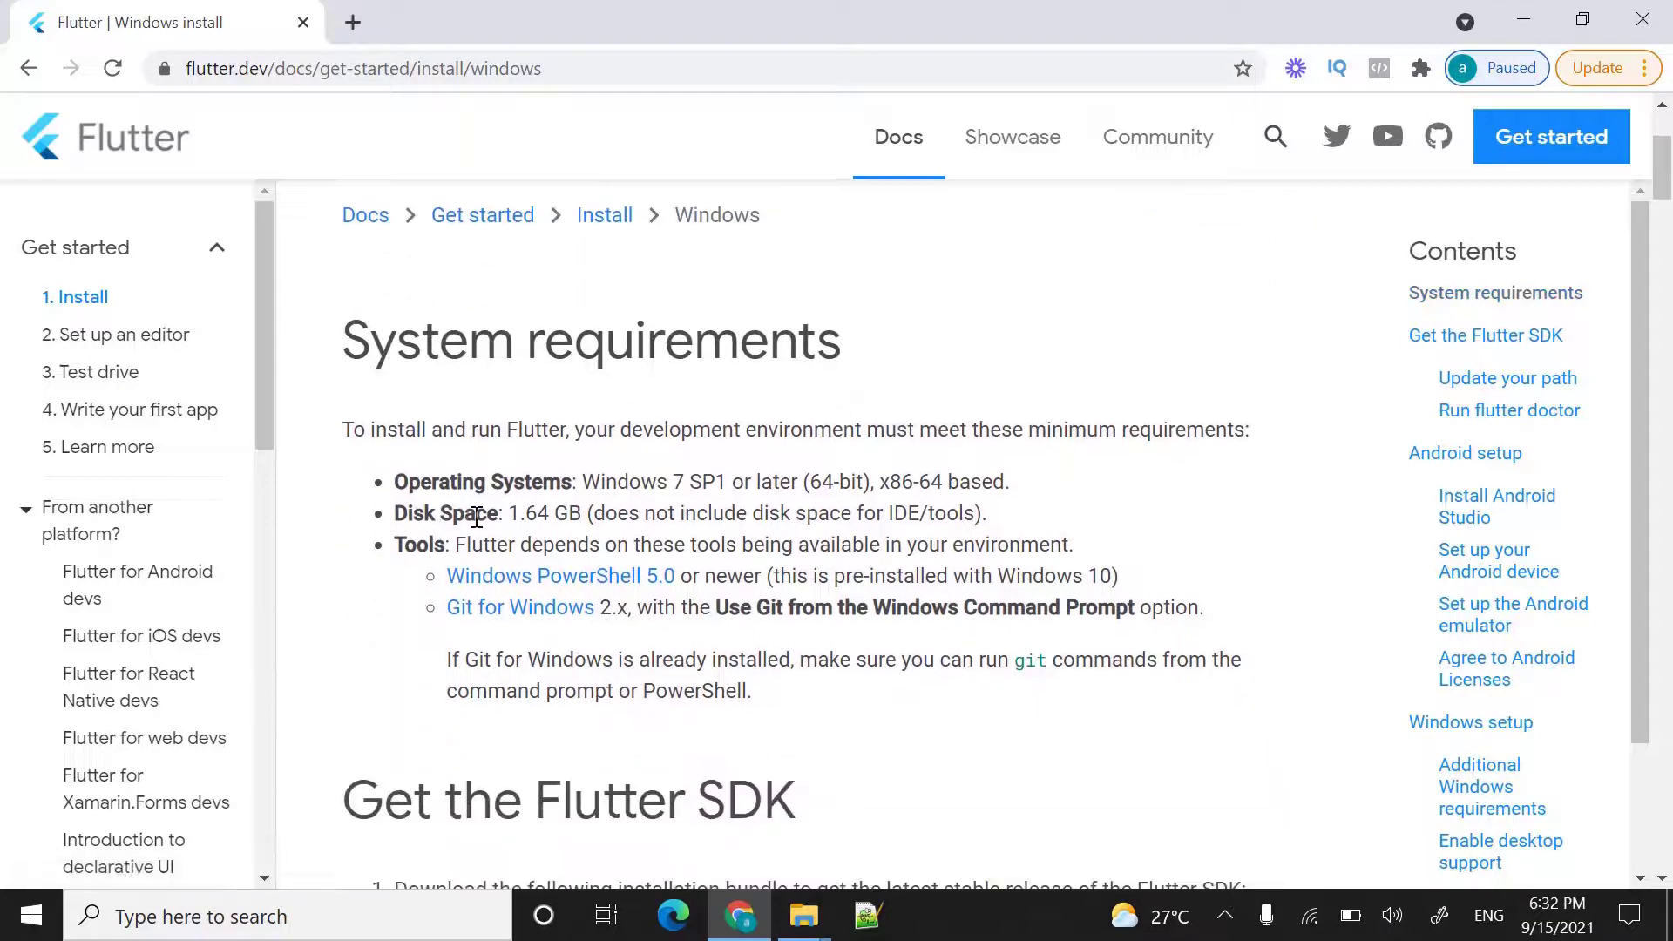
{"action": "left_click_drag", "start_coordinate": [585, 481], "coordinate": [683, 484]}
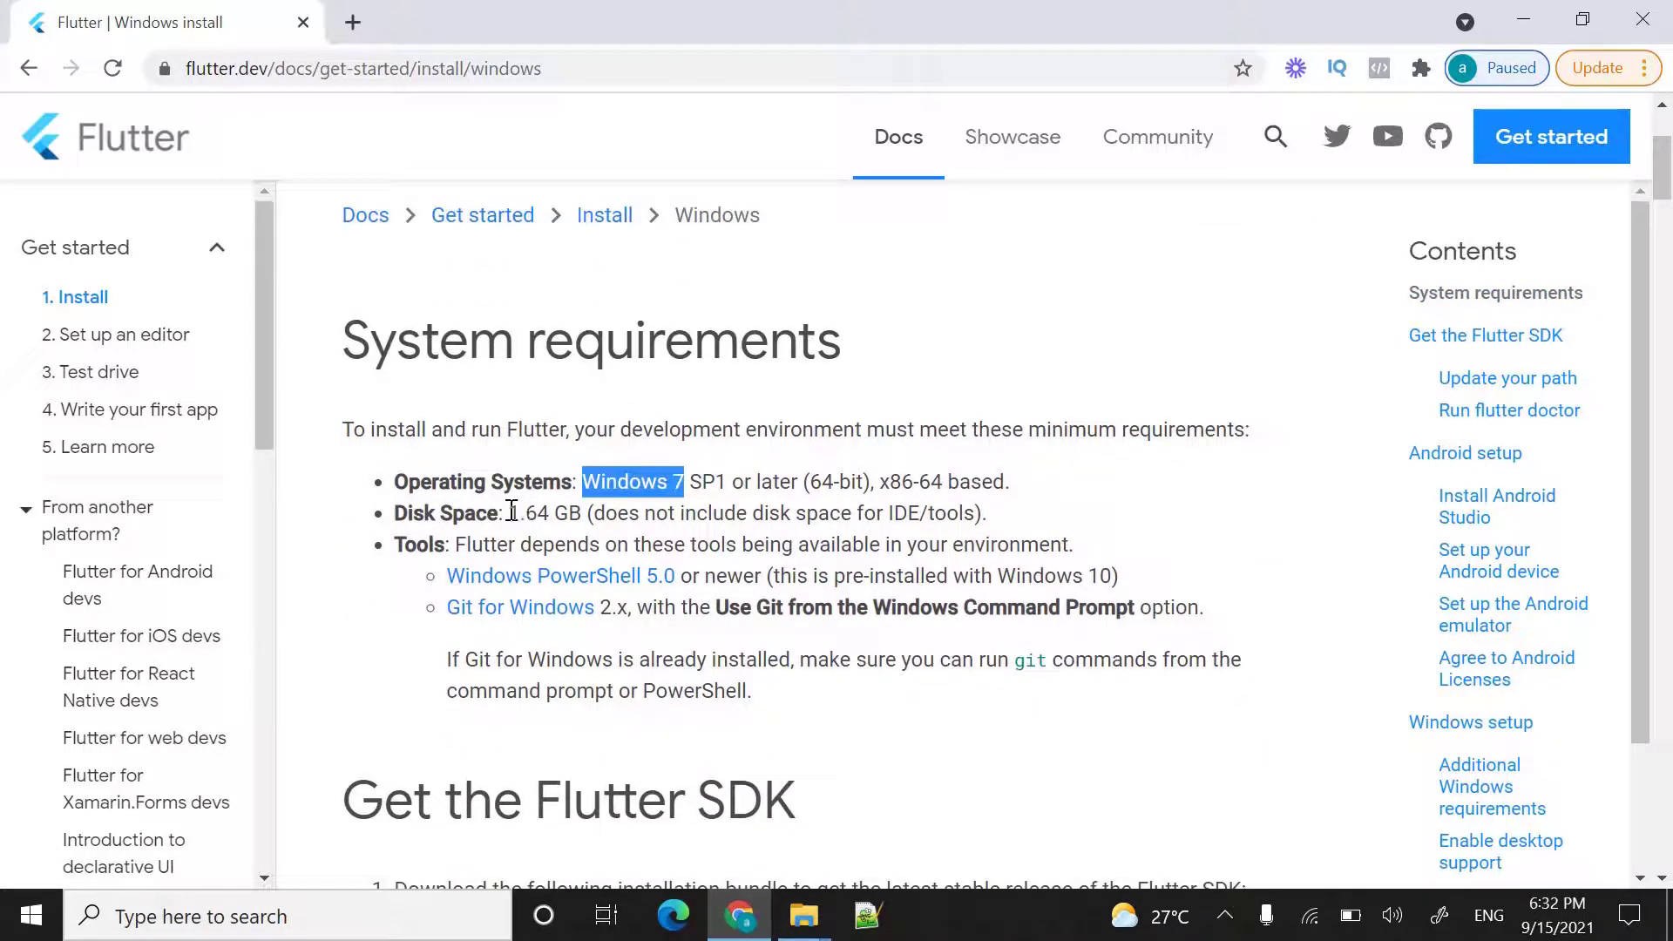
{"action": "left_click_drag", "start_coordinate": [511, 513], "coordinate": [584, 515]}
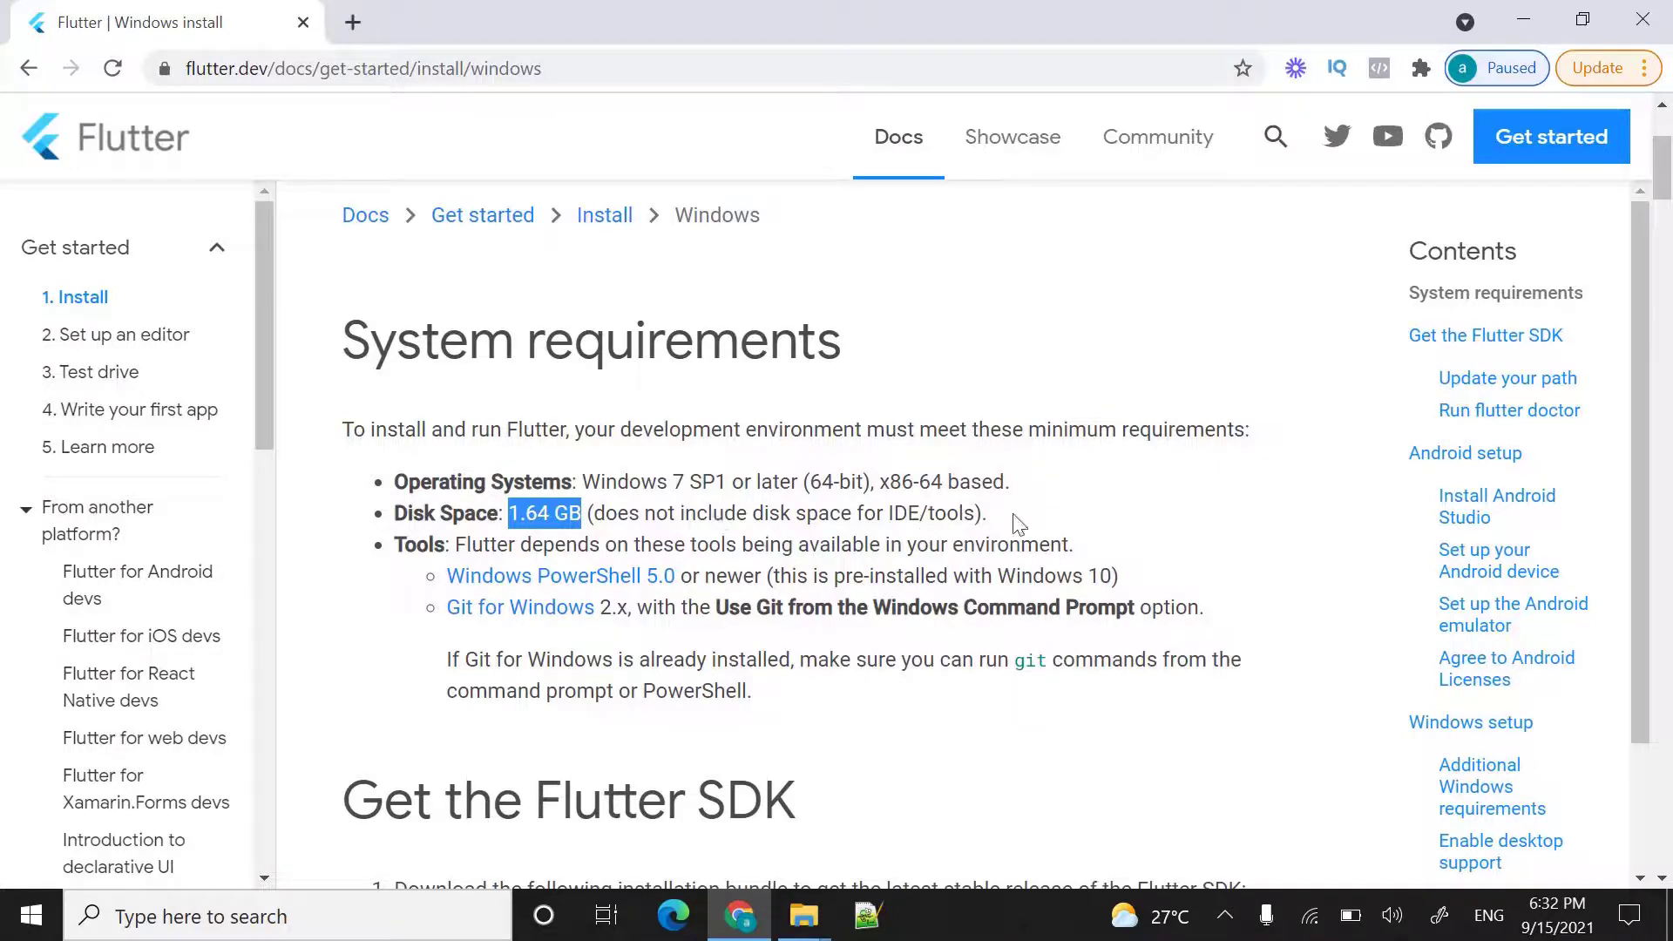
{"action": "scroll", "coordinate": [1232, 514], "scroll_direction": "down", "scroll_amount": 2}
{"action": "scroll", "coordinate": [1231, 517], "scroll_direction": "down", "scroll_amount": 2}
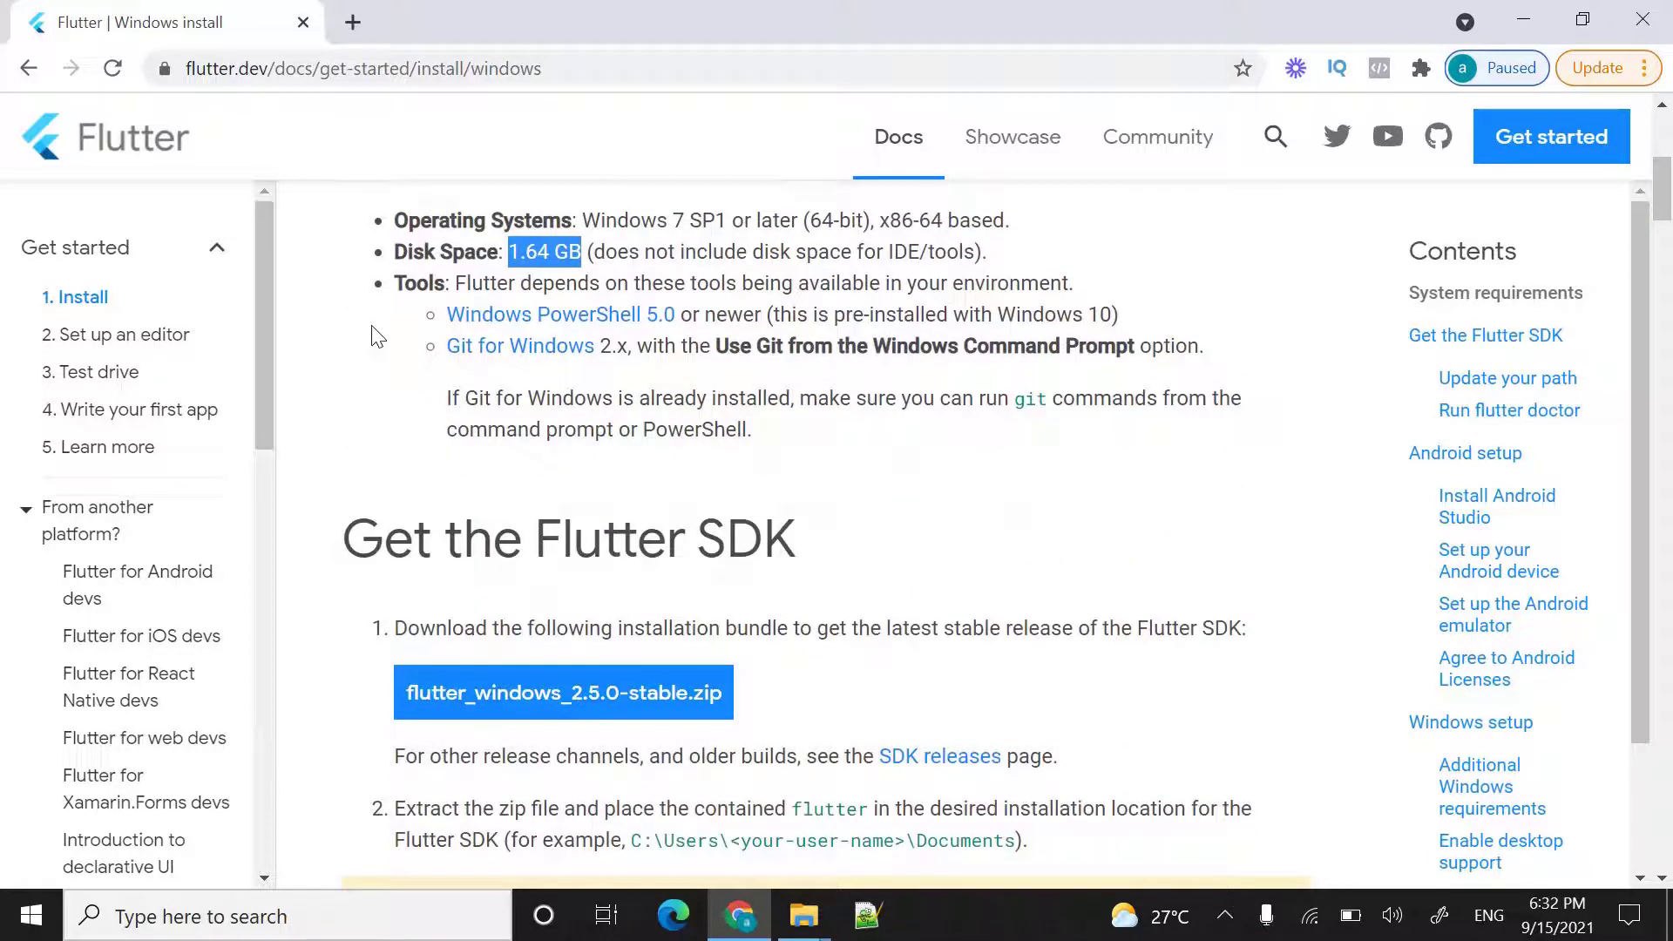
{"action": "left_click_drag", "start_coordinate": [372, 297], "coordinate": [460, 384]}
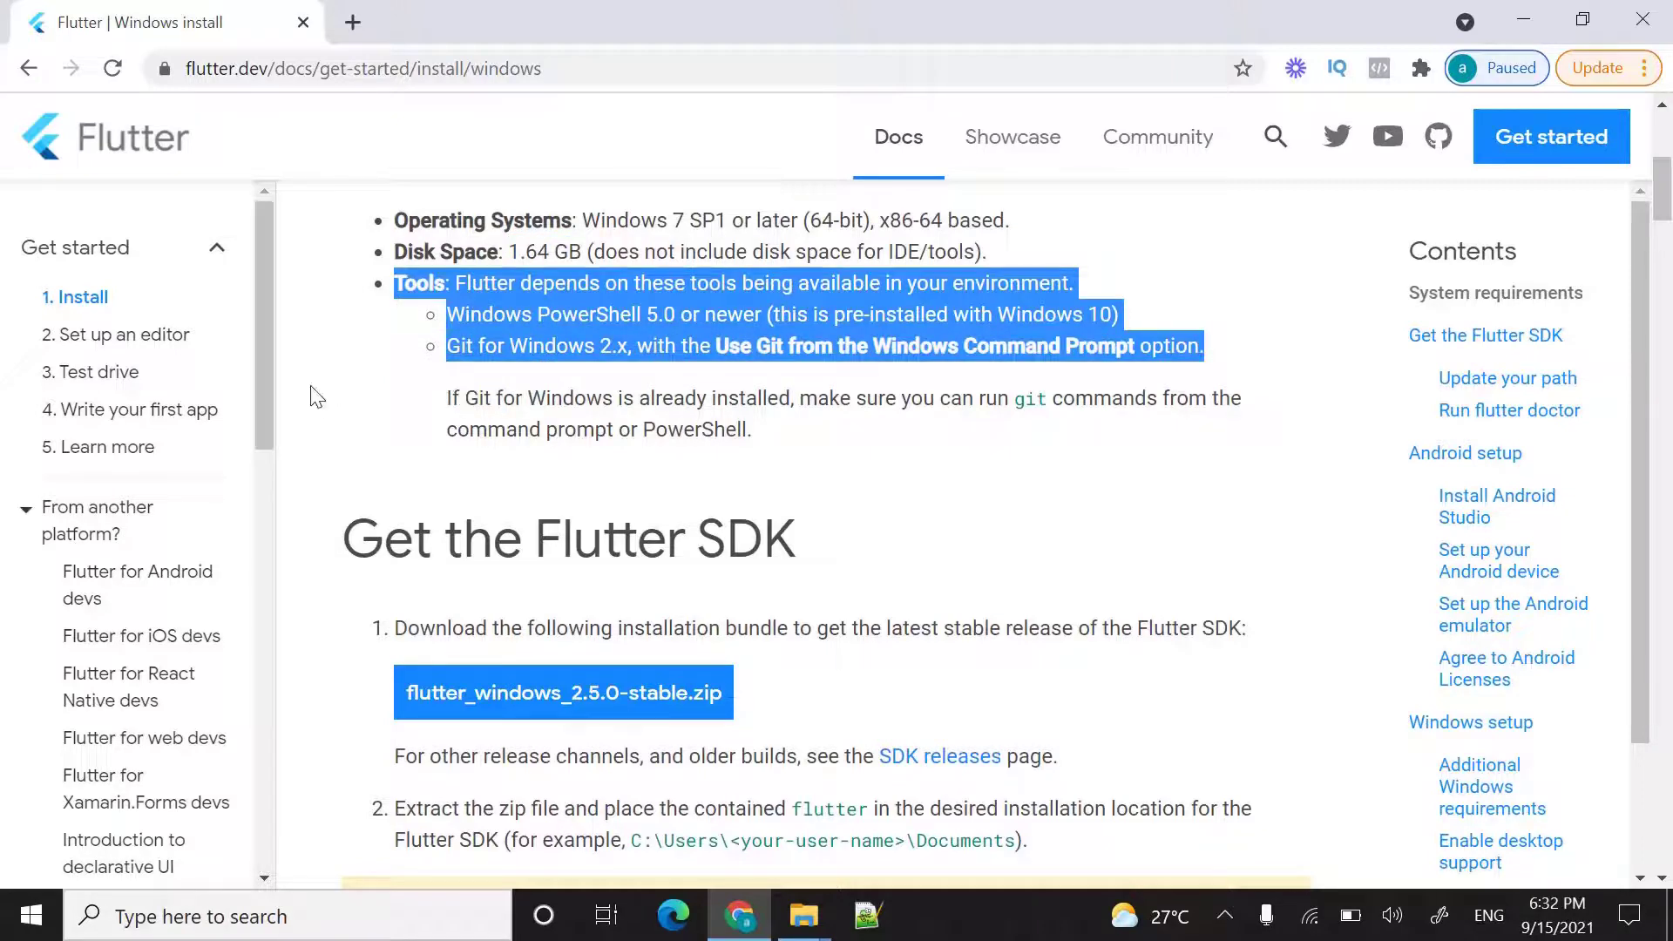
{"action": "scroll", "coordinate": [314, 396], "scroll_direction": "down", "scroll_amount": 2}
{"action": "scroll", "coordinate": [312, 410], "scroll_direction": "down", "scroll_amount": 2}
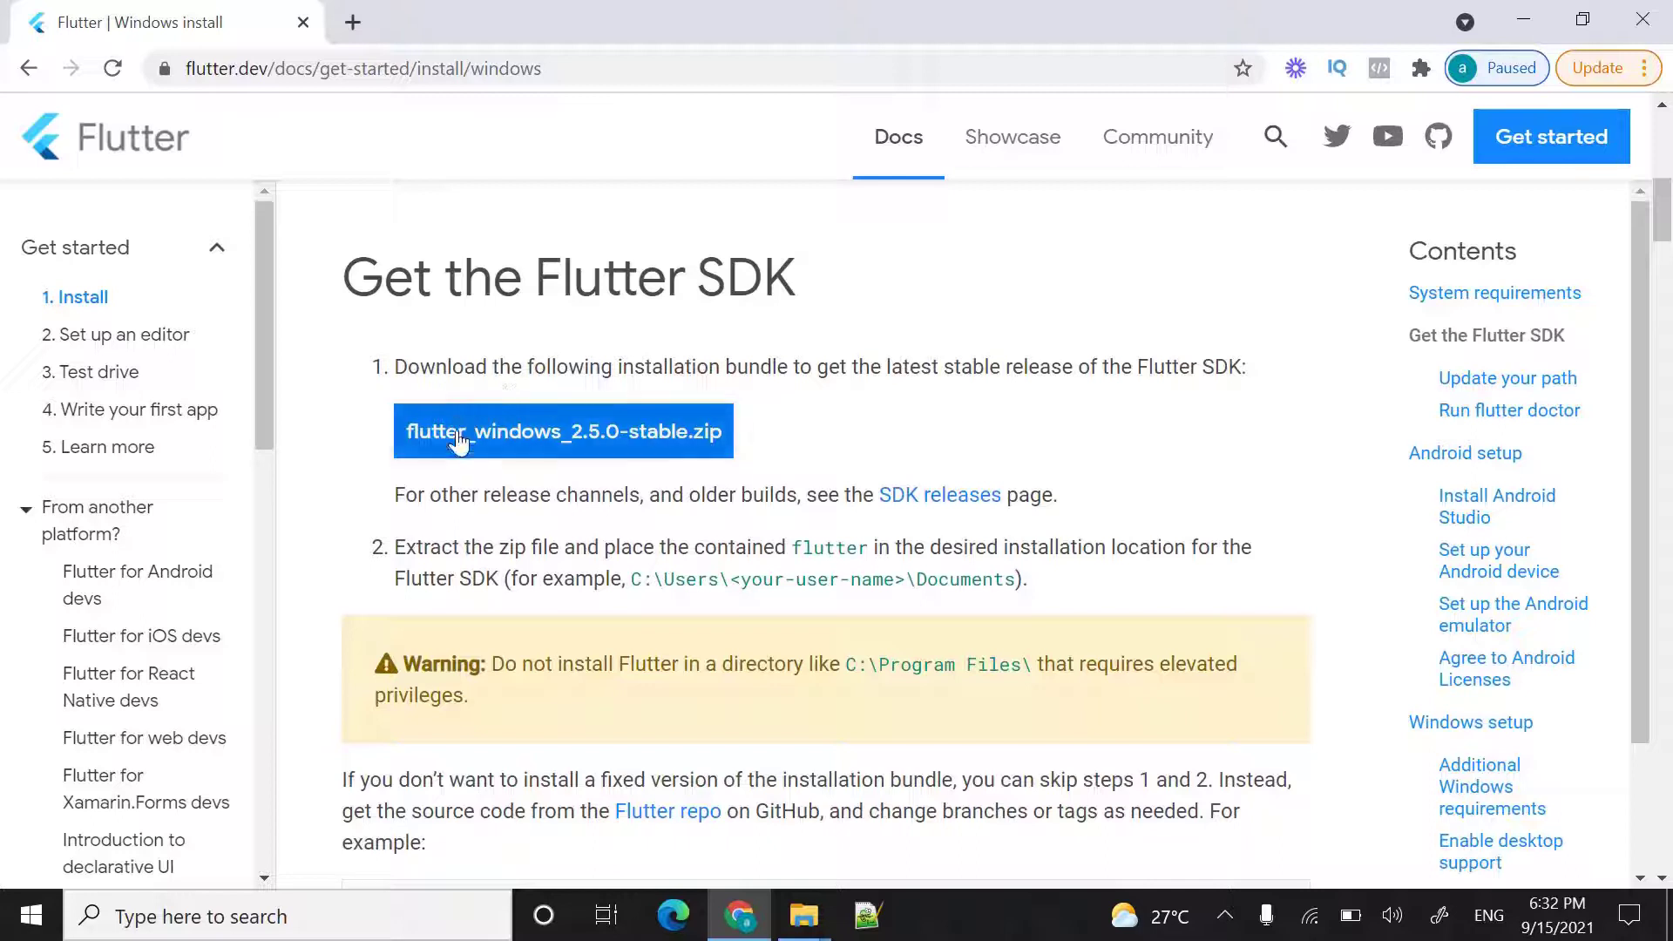
{"action": "left_click", "coordinate": [599, 453]}
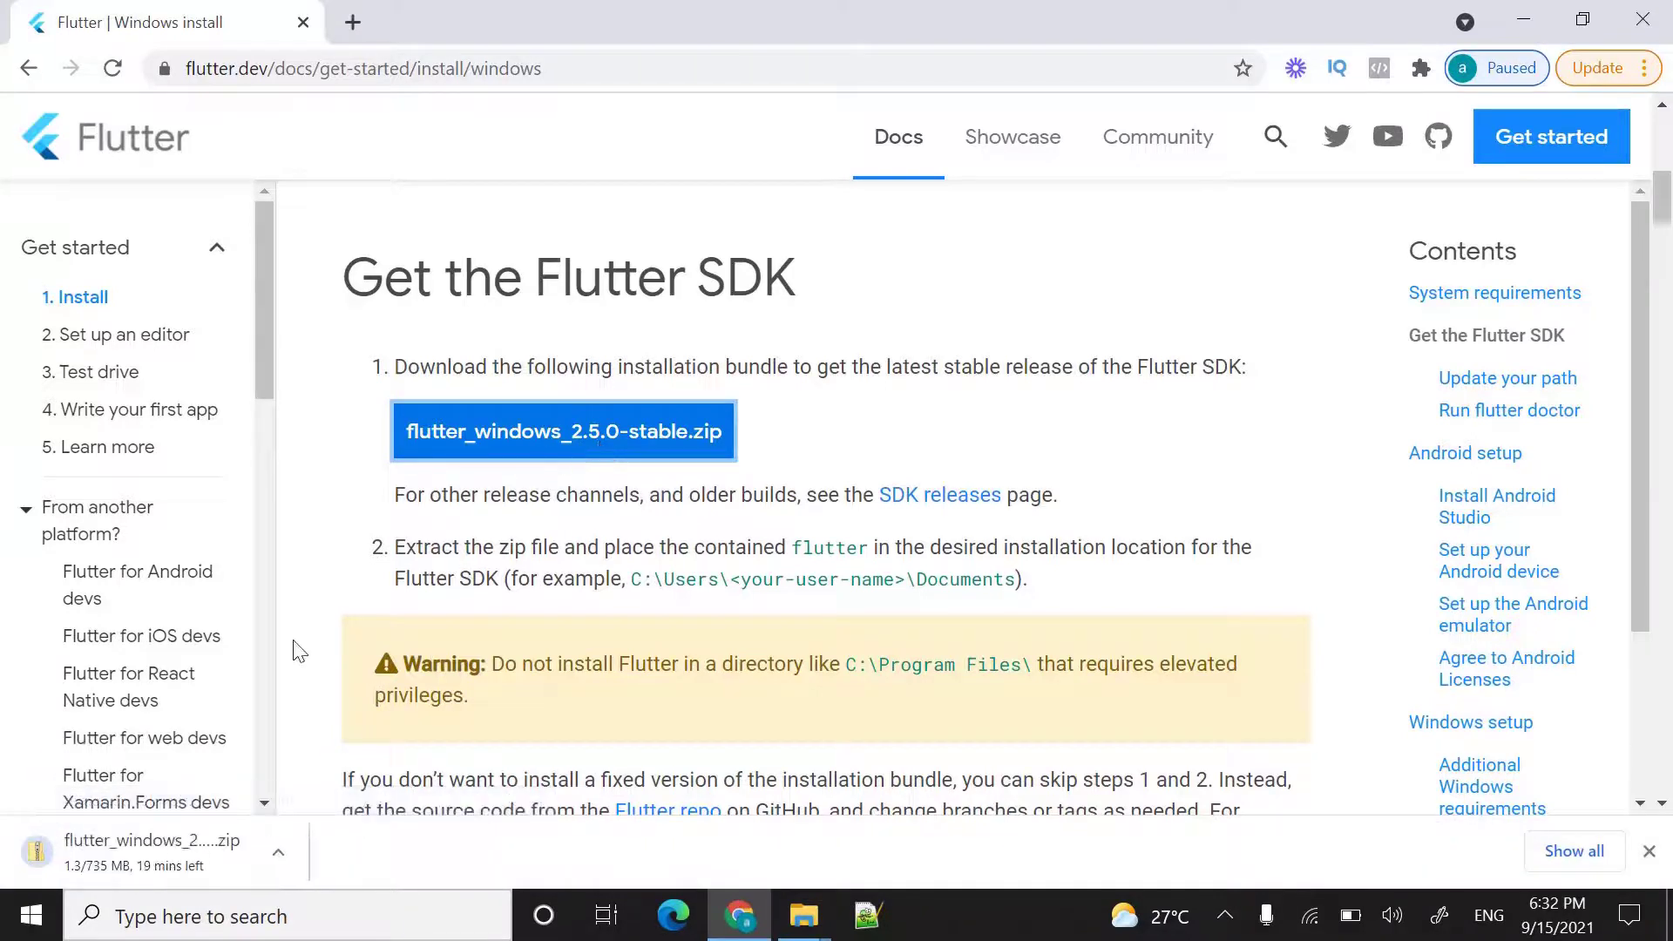
{"action": "left_click", "coordinate": [292, 854]}
{"action": "left_click", "coordinate": [317, 819]}
{"action": "left_click", "coordinate": [309, 560]}
Step: Highlight the example installation path in the instructions for extracting the Flutter SDK
{"action": "scroll", "coordinate": [326, 562], "scroll_direction": "down", "scroll_amount": 1}
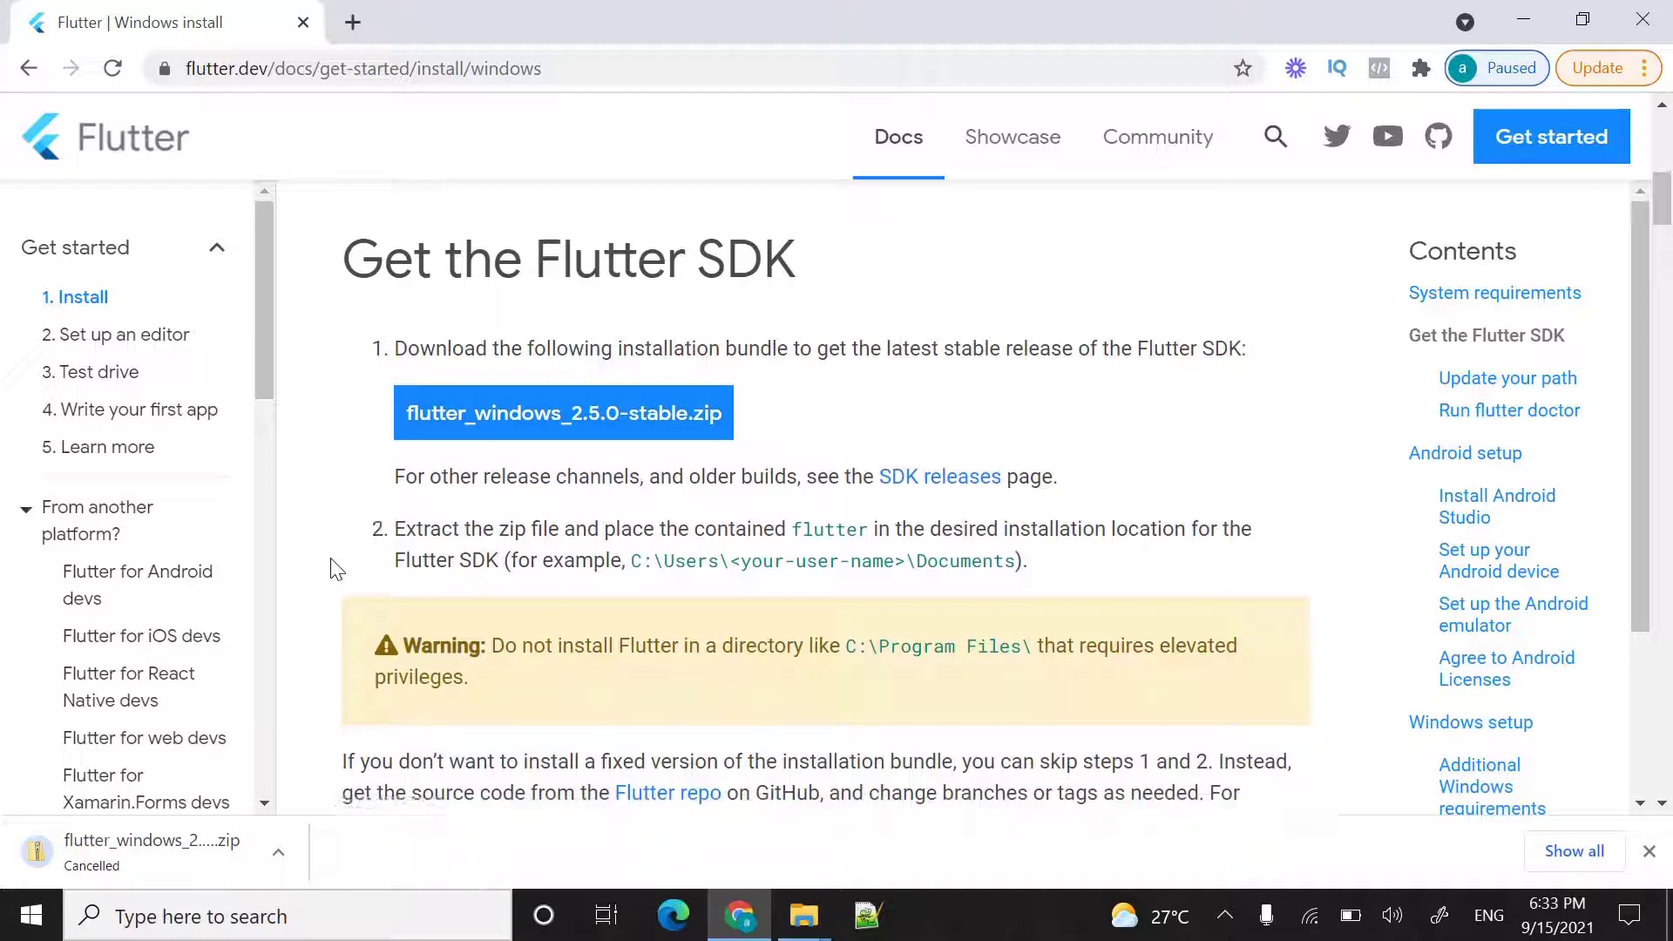
{"action": "scroll", "coordinate": [337, 570], "scroll_direction": "down", "scroll_amount": 1}
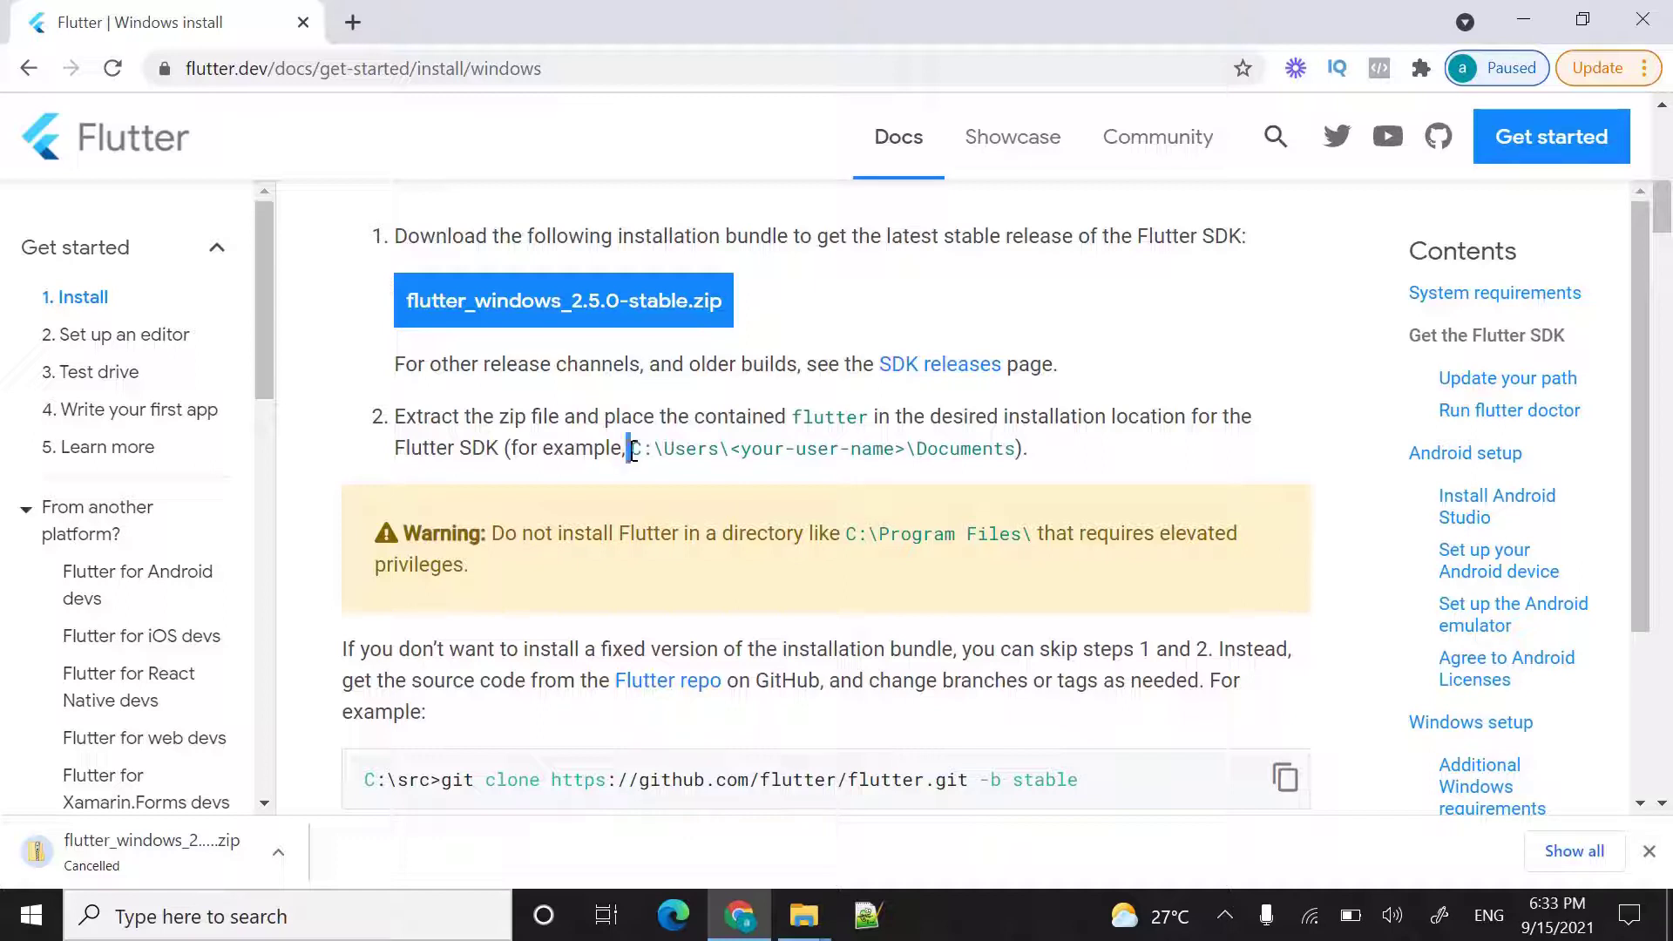
{"action": "left_click_drag", "start_coordinate": [636, 450], "coordinate": [1016, 449]}
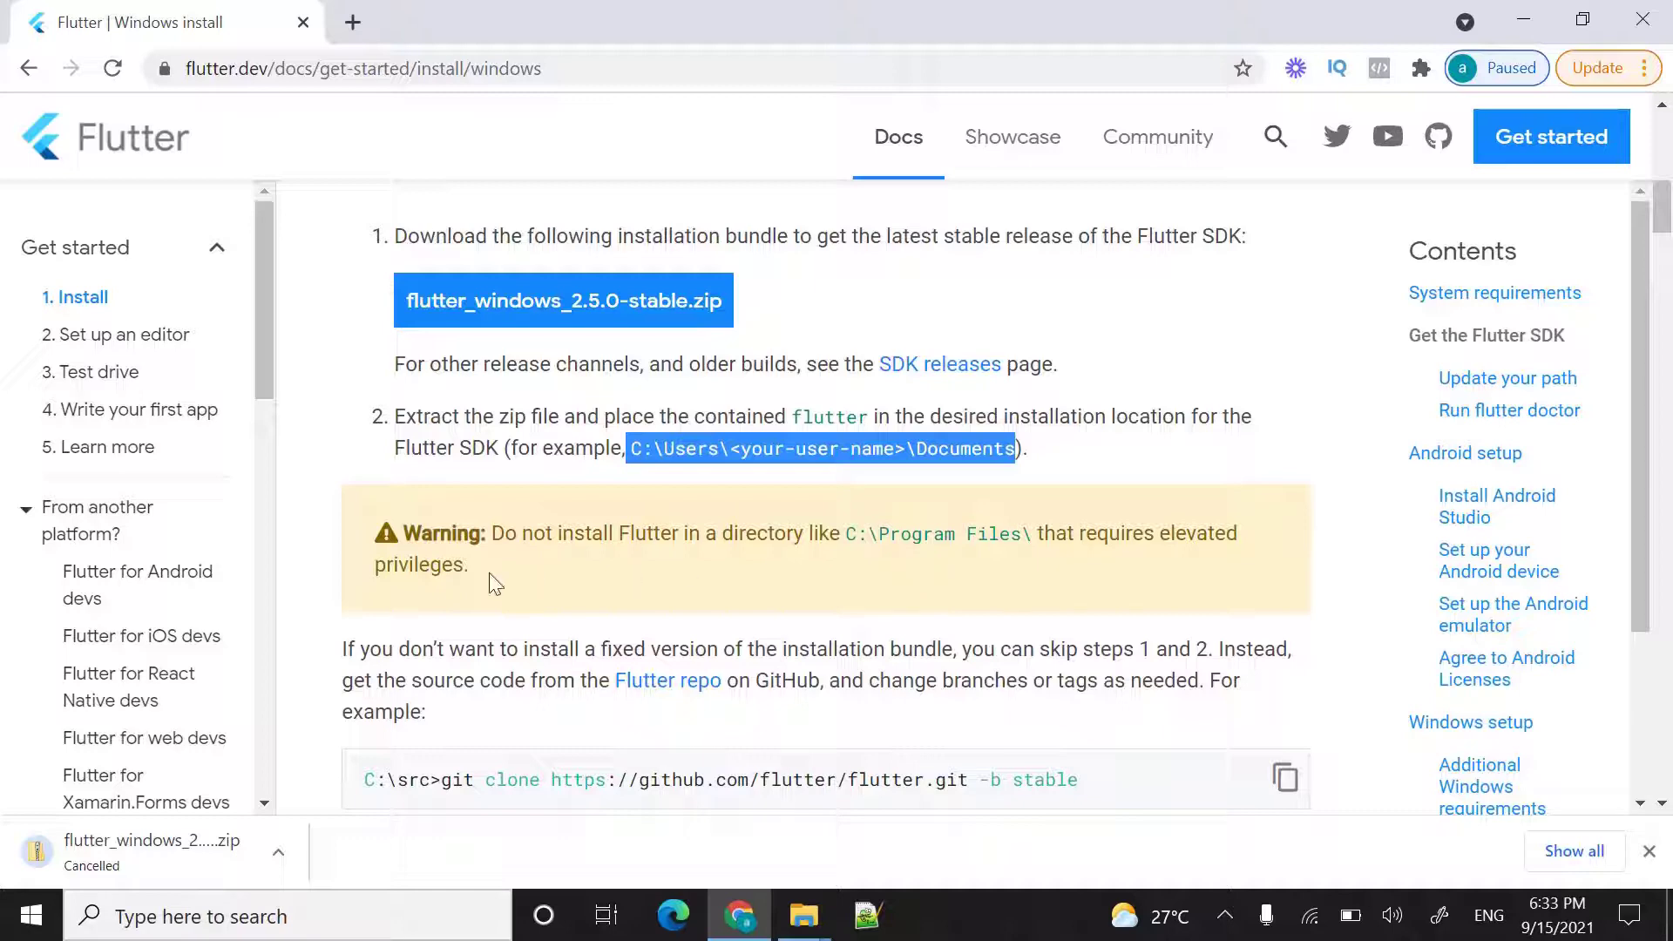
Step: Switch to the Downloads folder in File Explorer and start Extract All on flutter_windows_2.5.0-stable.zip
{"action": "left_click", "coordinate": [803, 915]}
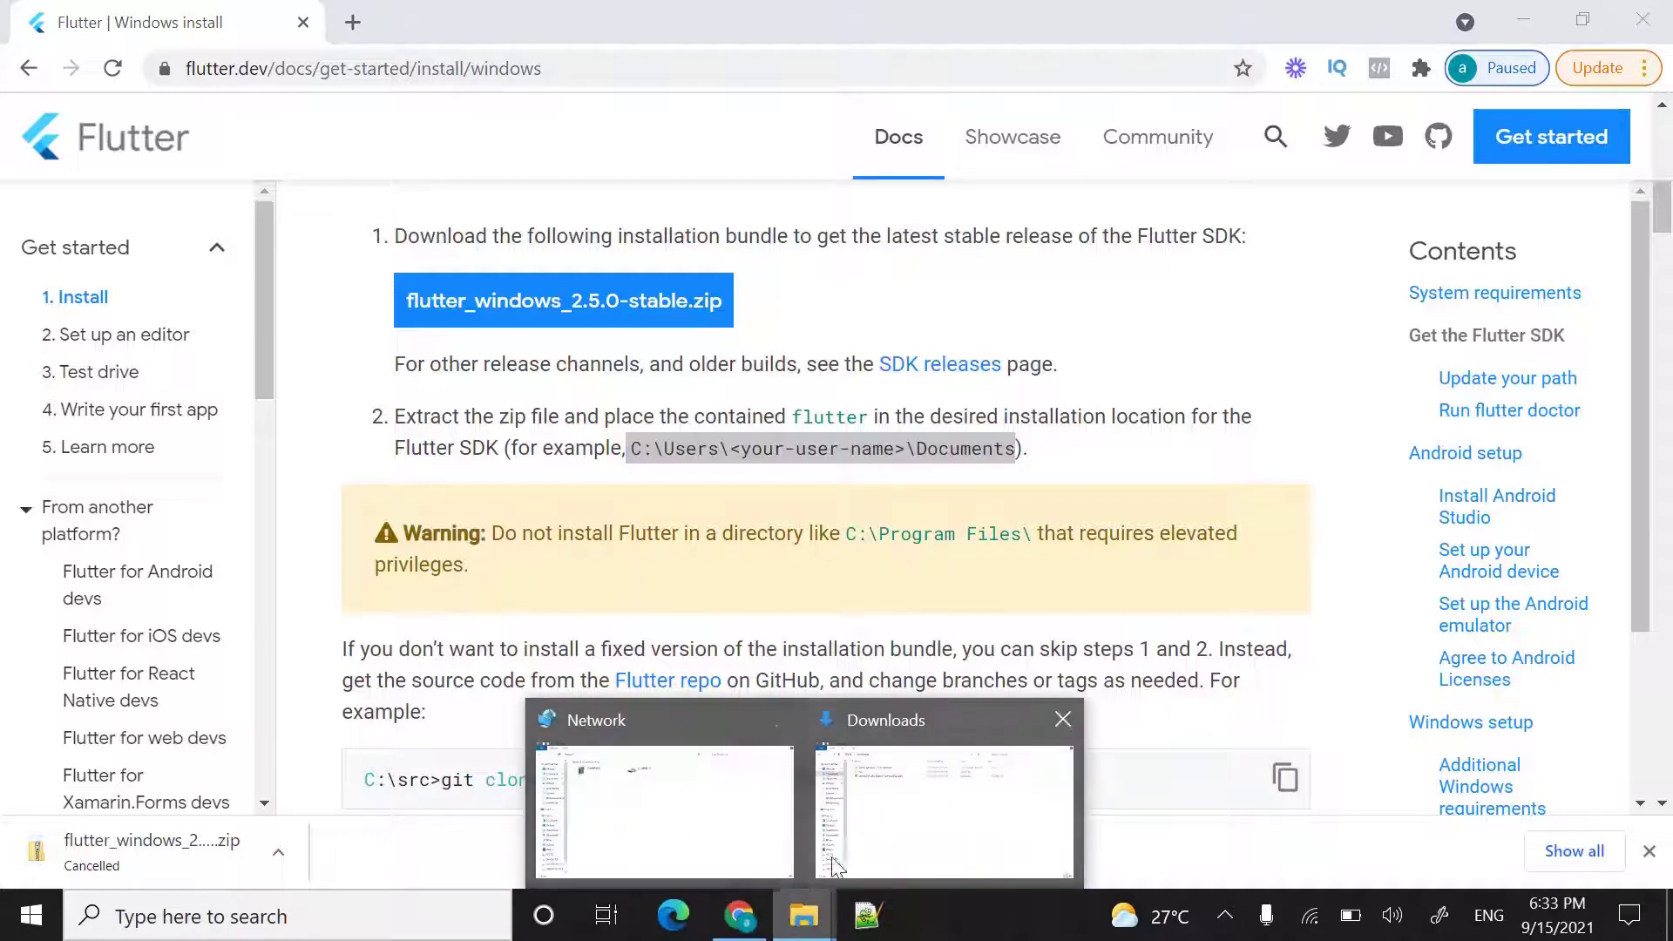
{"action": "left_click", "coordinate": [831, 855]}
{"action": "left_click", "coordinate": [369, 178]}
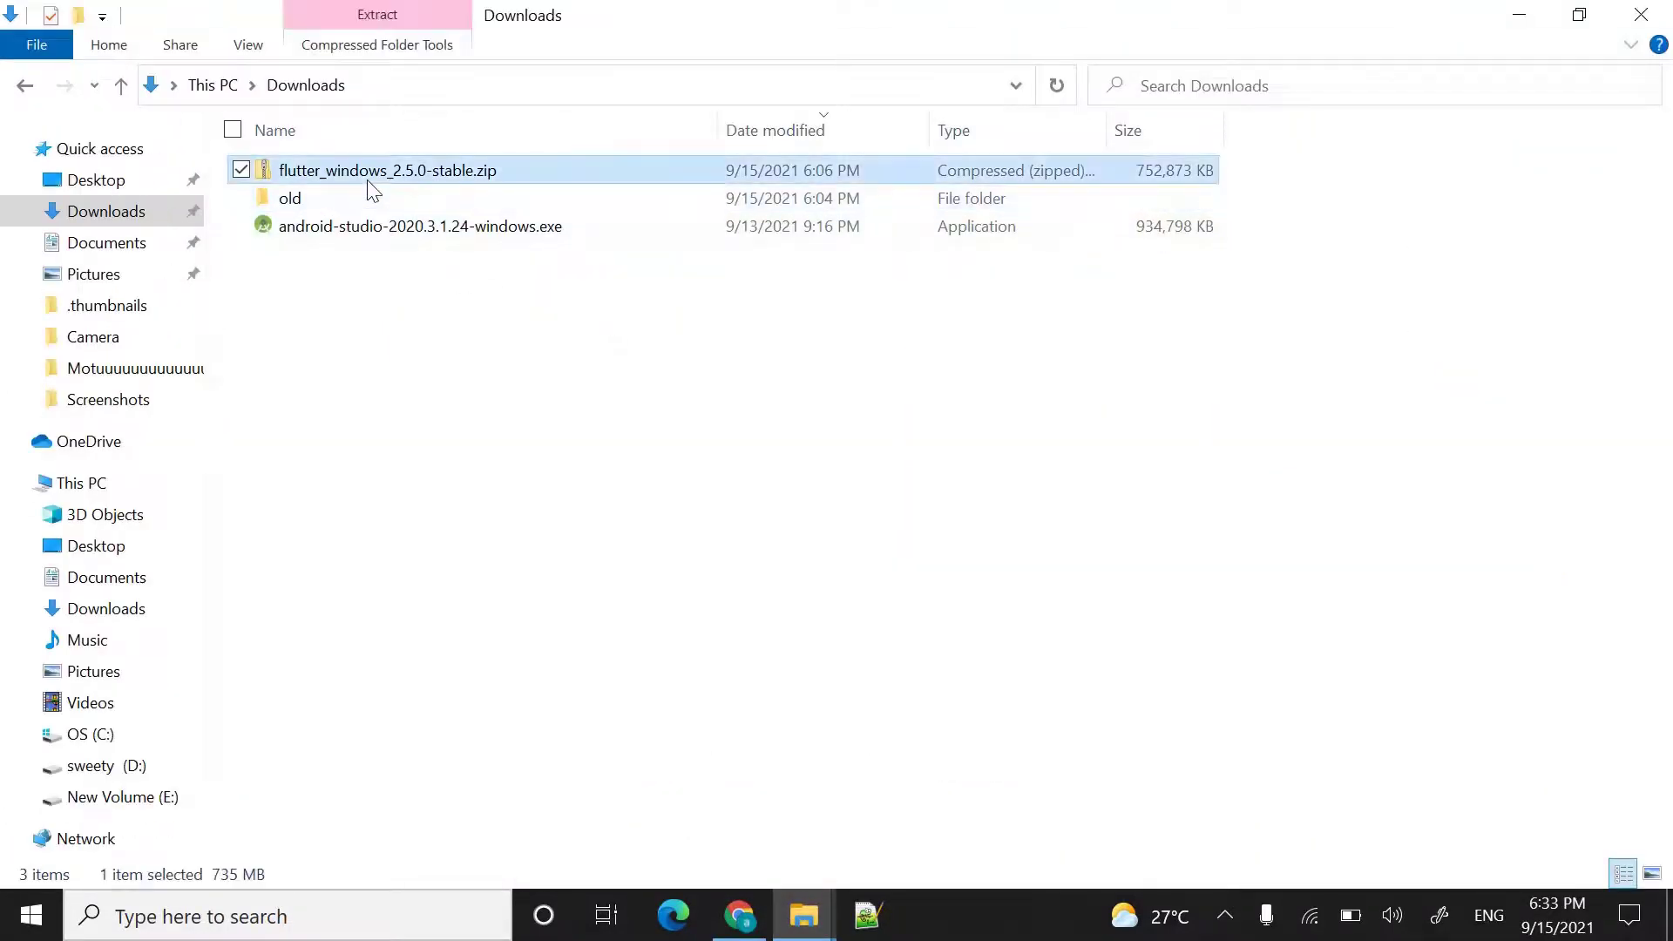
{"action": "right_click", "coordinate": [429, 177]}
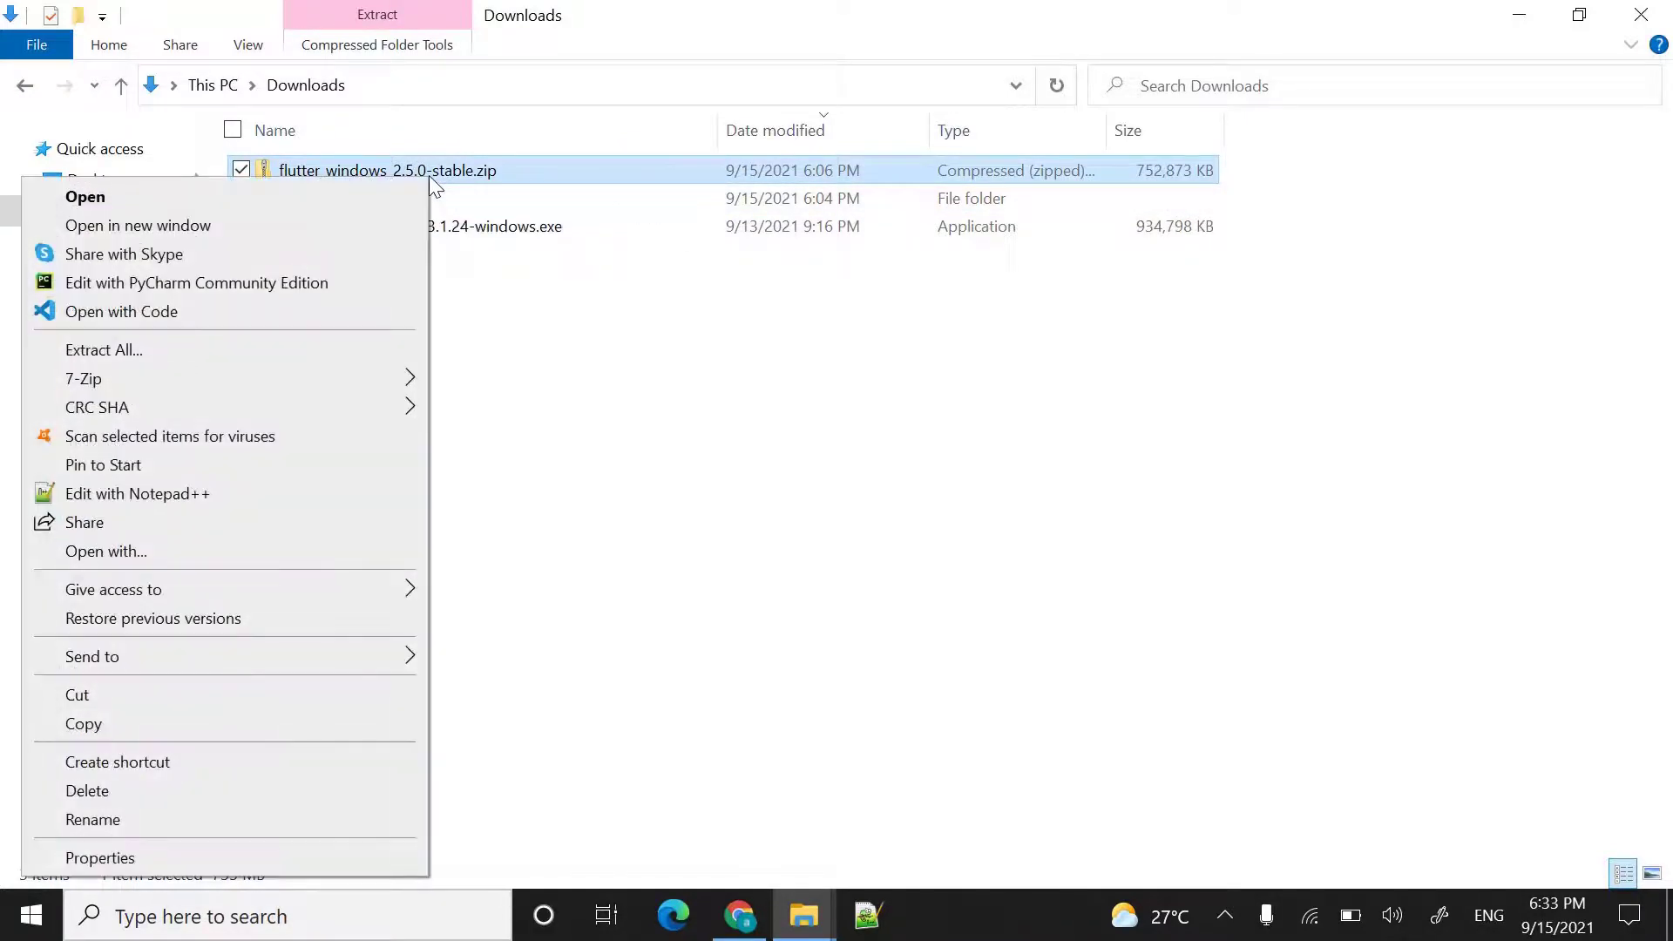
{"action": "left_click", "coordinate": [175, 349]}
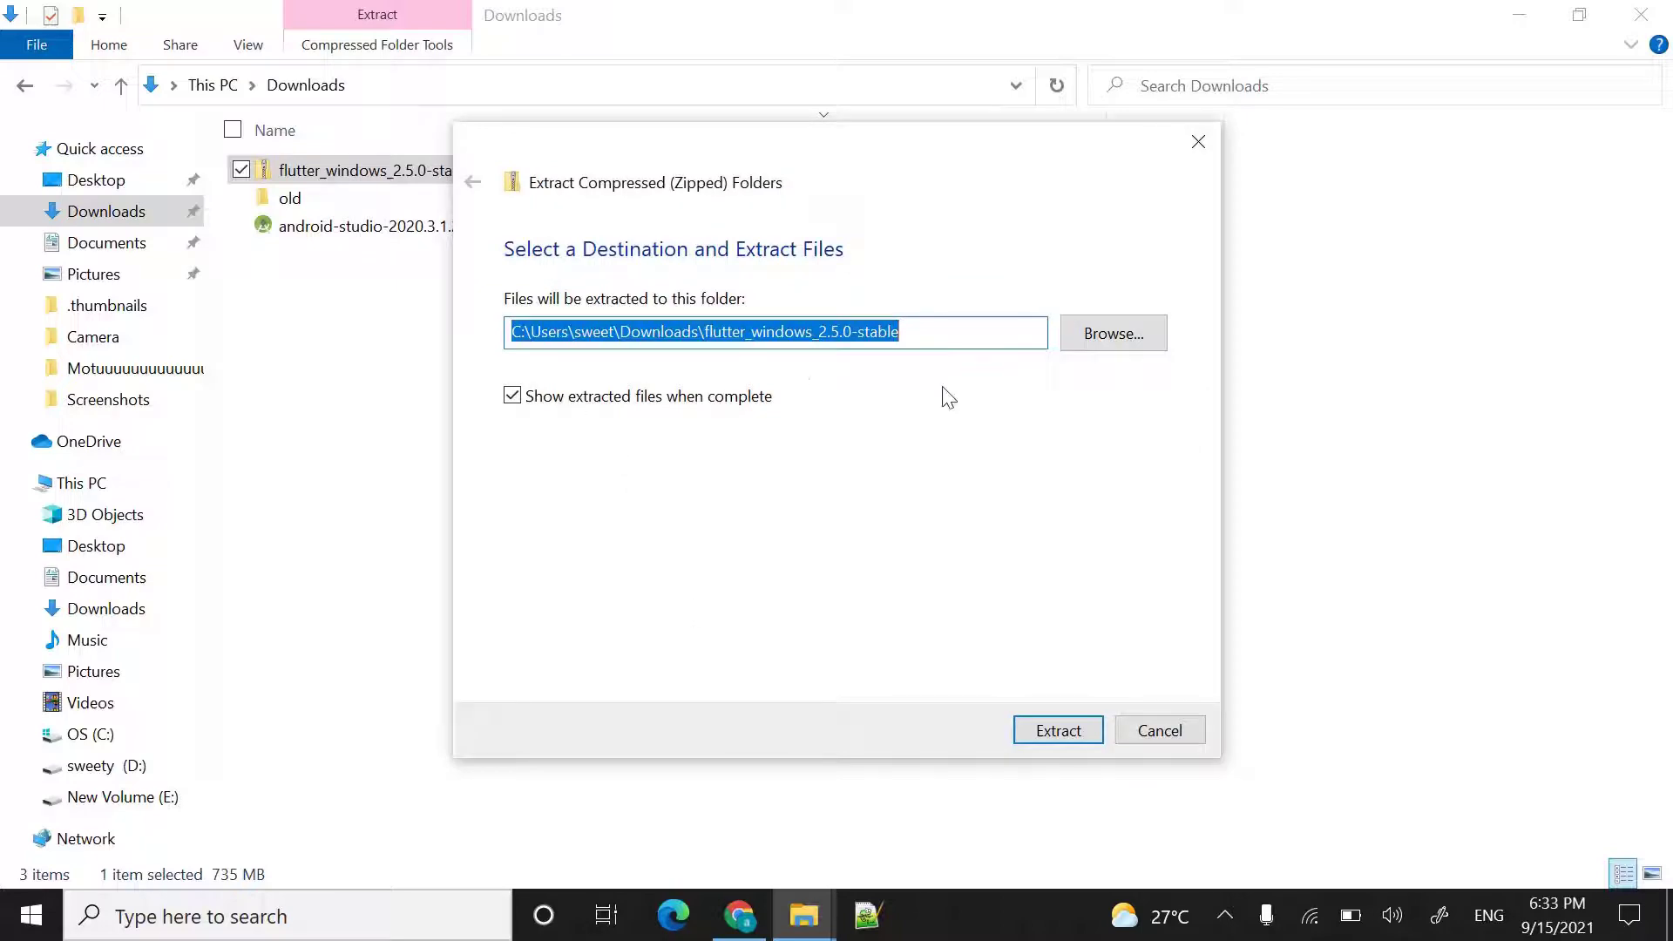
Step: Choose the software folder on drive E: as the destination and extract the Flutter archive there
{"action": "left_click", "coordinate": [1143, 342]}
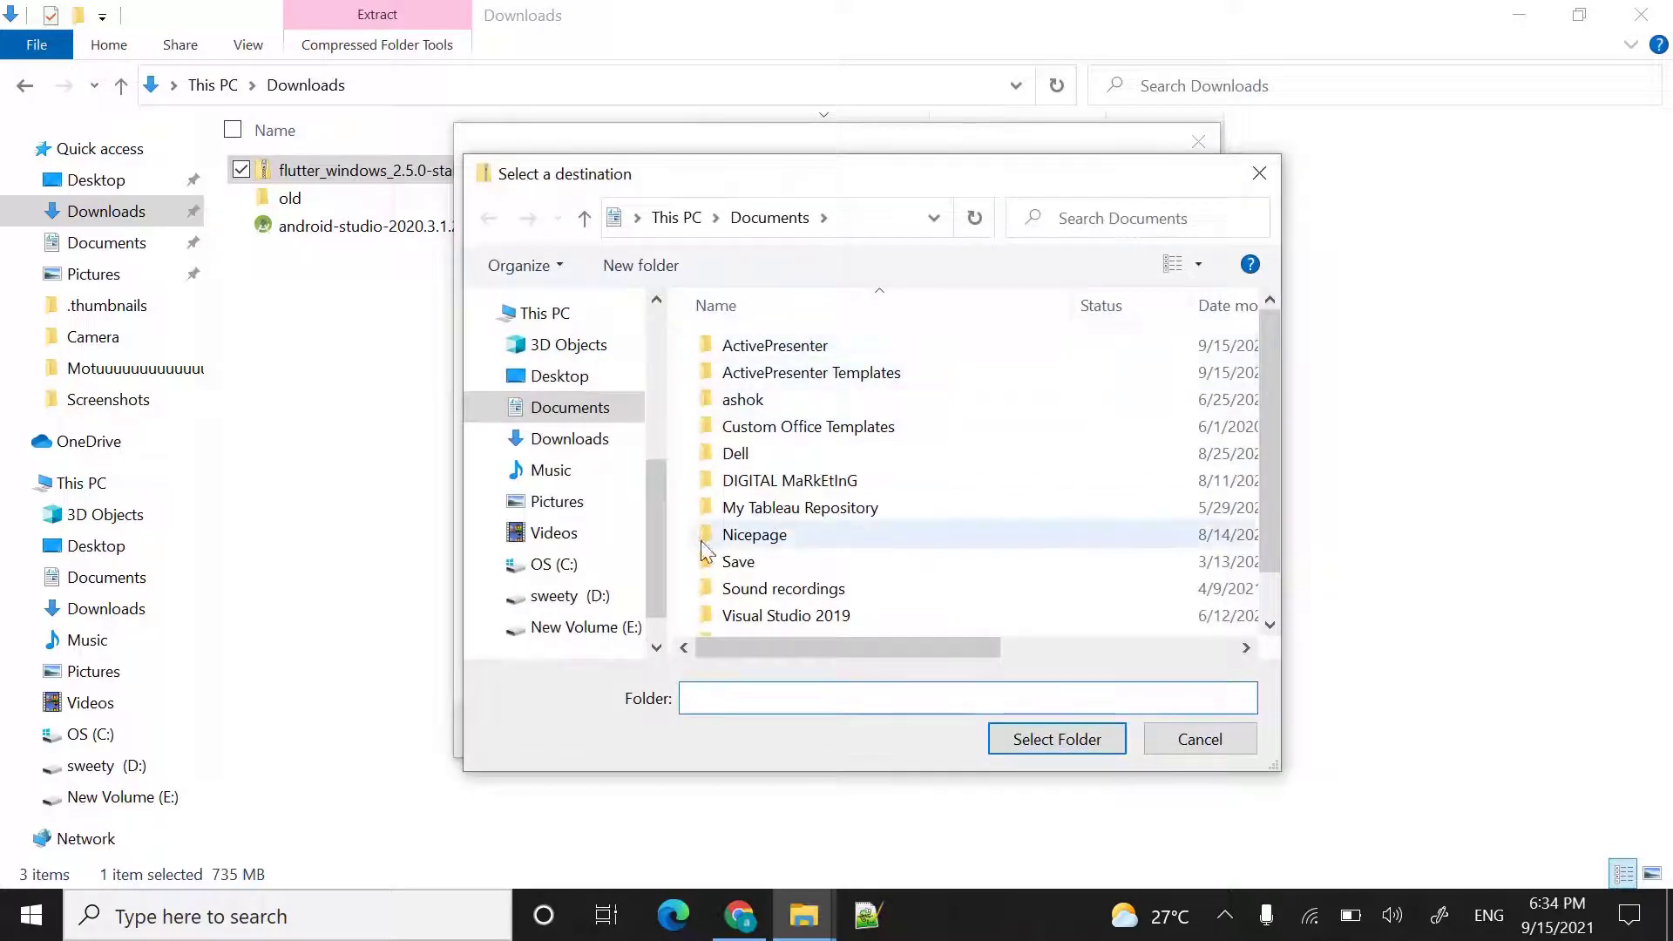
{"action": "left_click", "coordinate": [619, 635]}
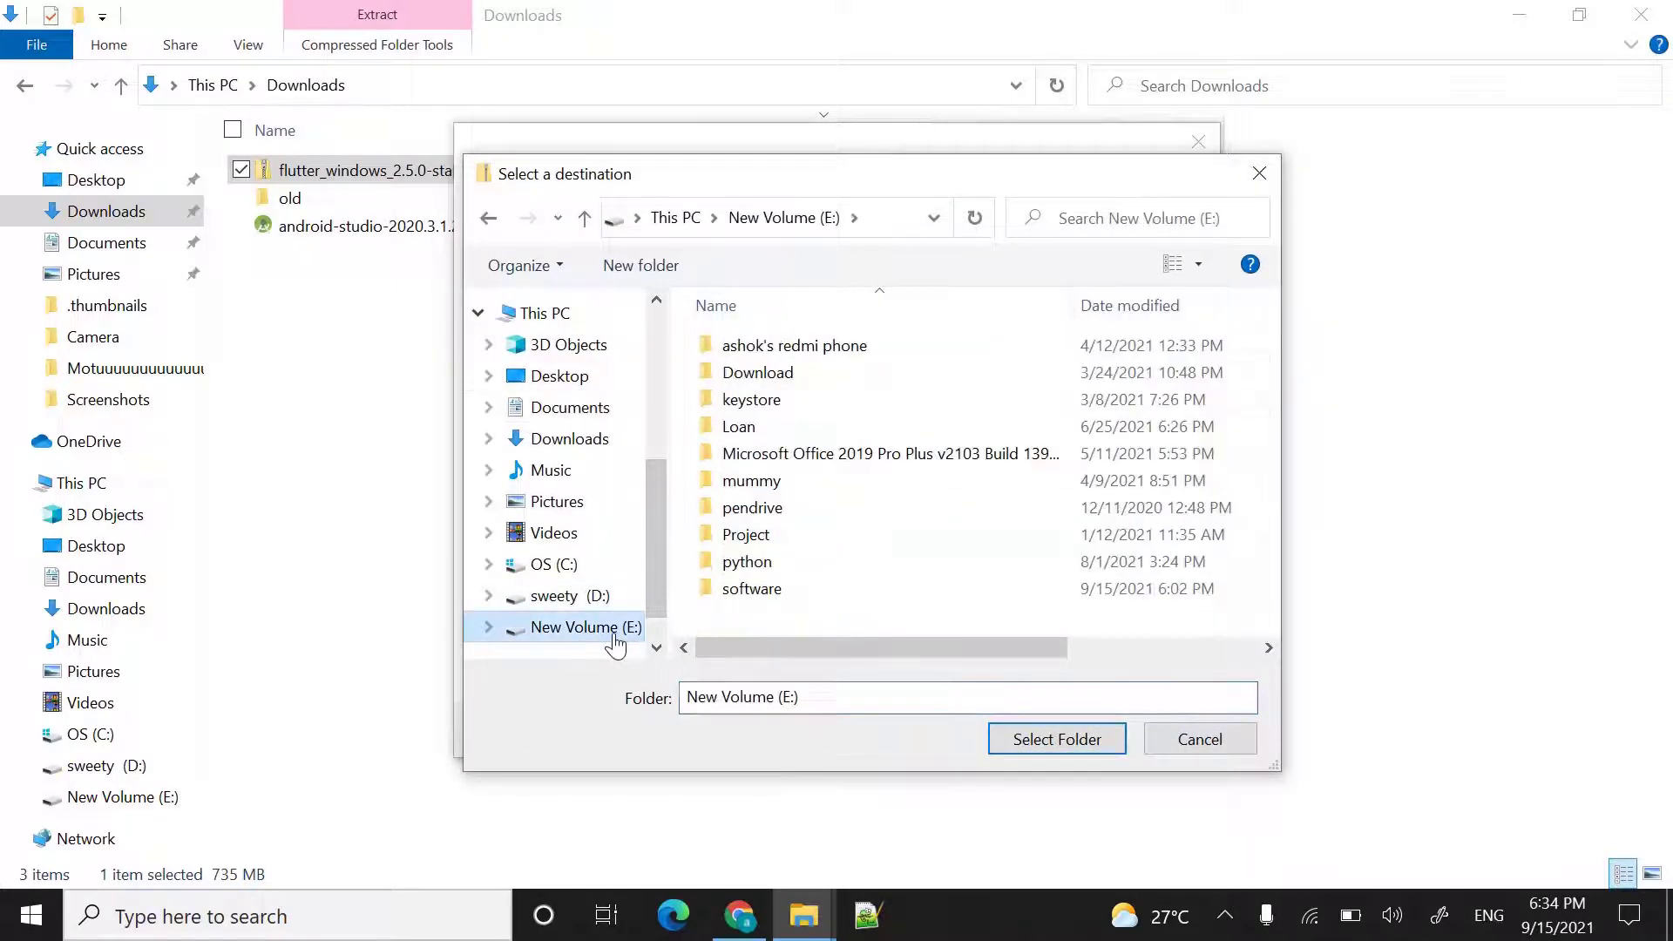
{"action": "double_click", "coordinate": [834, 595]}
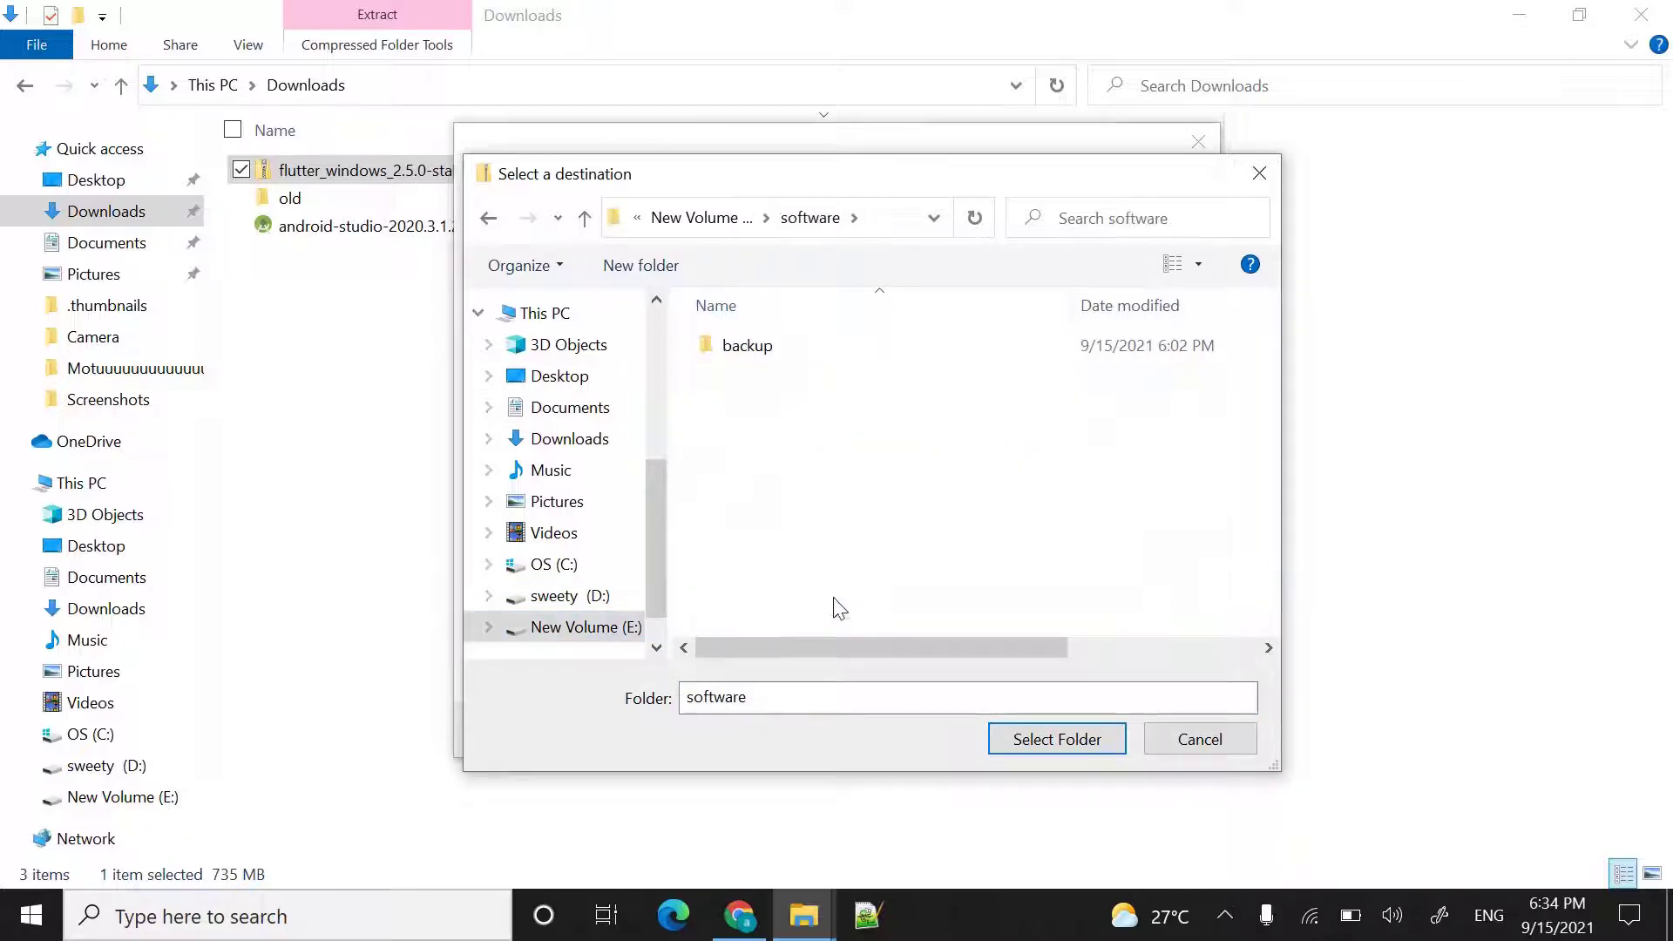
{"action": "left_click", "coordinate": [1069, 736]}
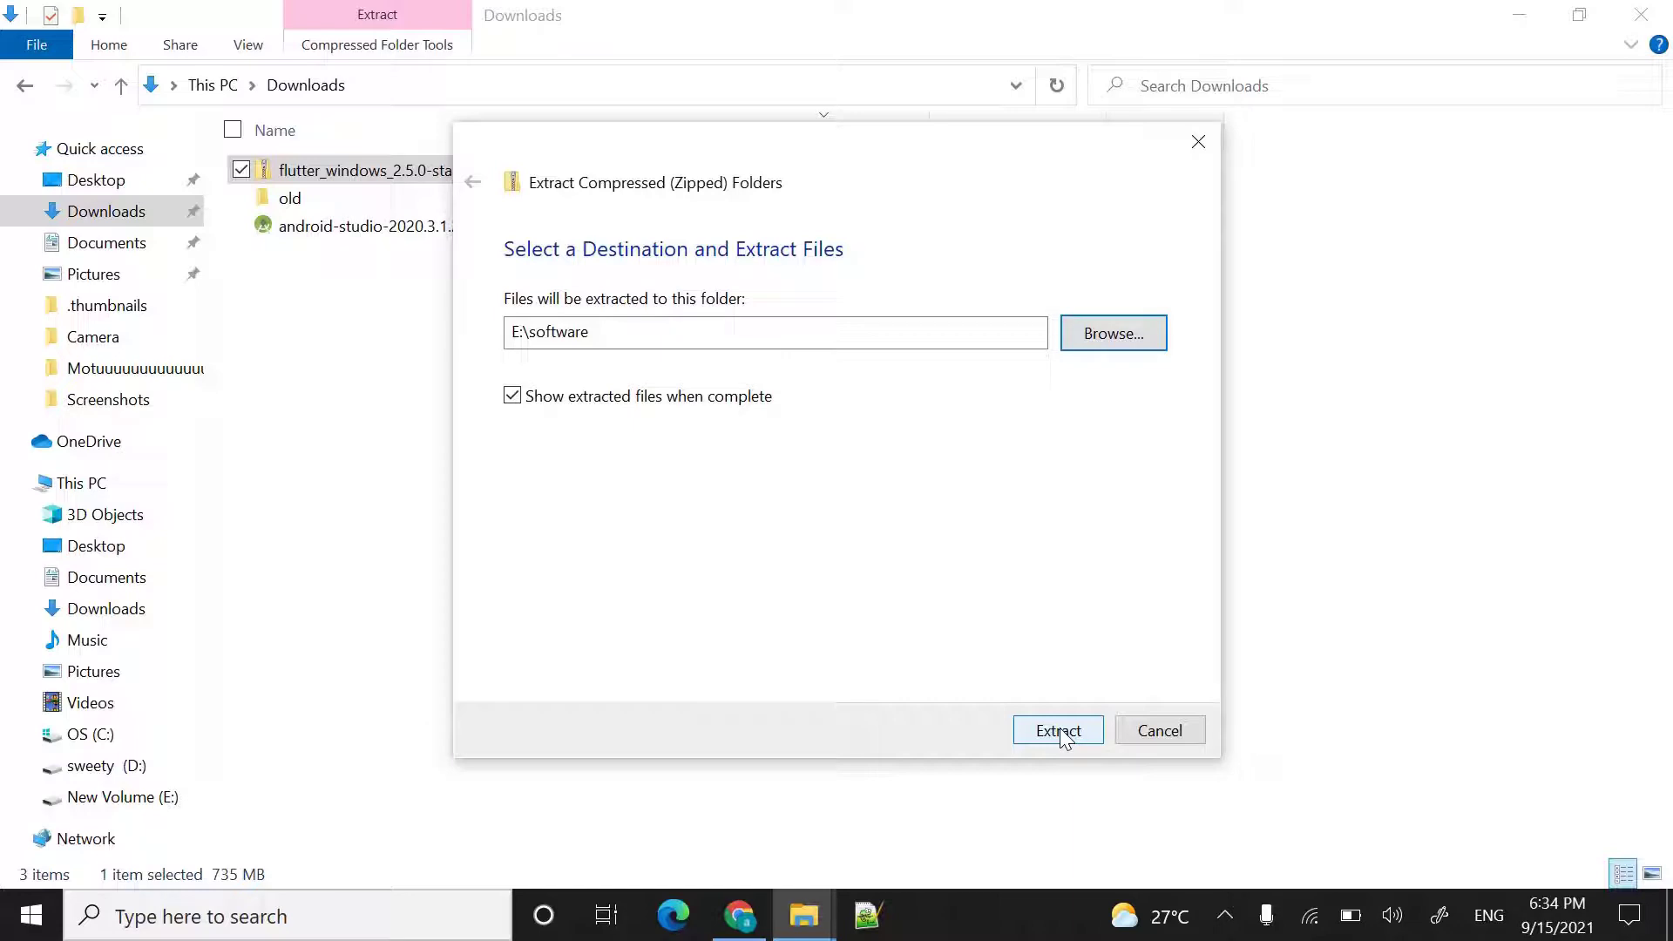
{"action": "left_click", "coordinate": [1060, 732]}
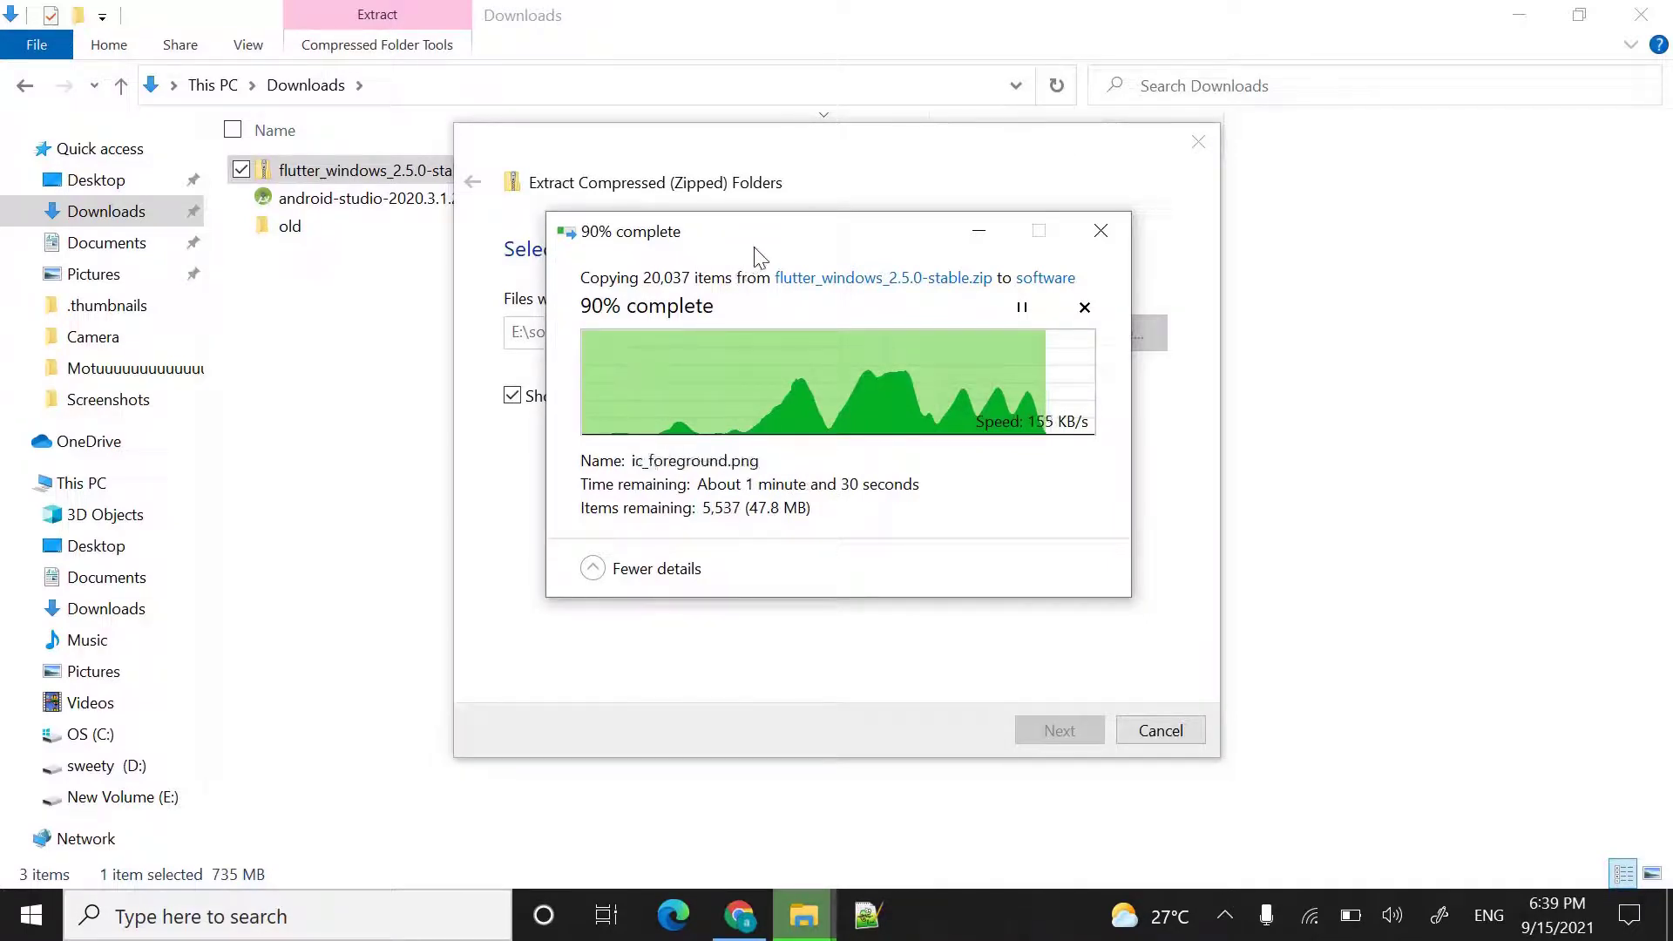
Step: Switch to Chrome to read the guide's Update your path section, and check the archive's extraction progress
{"action": "left_click", "coordinate": [755, 912]}
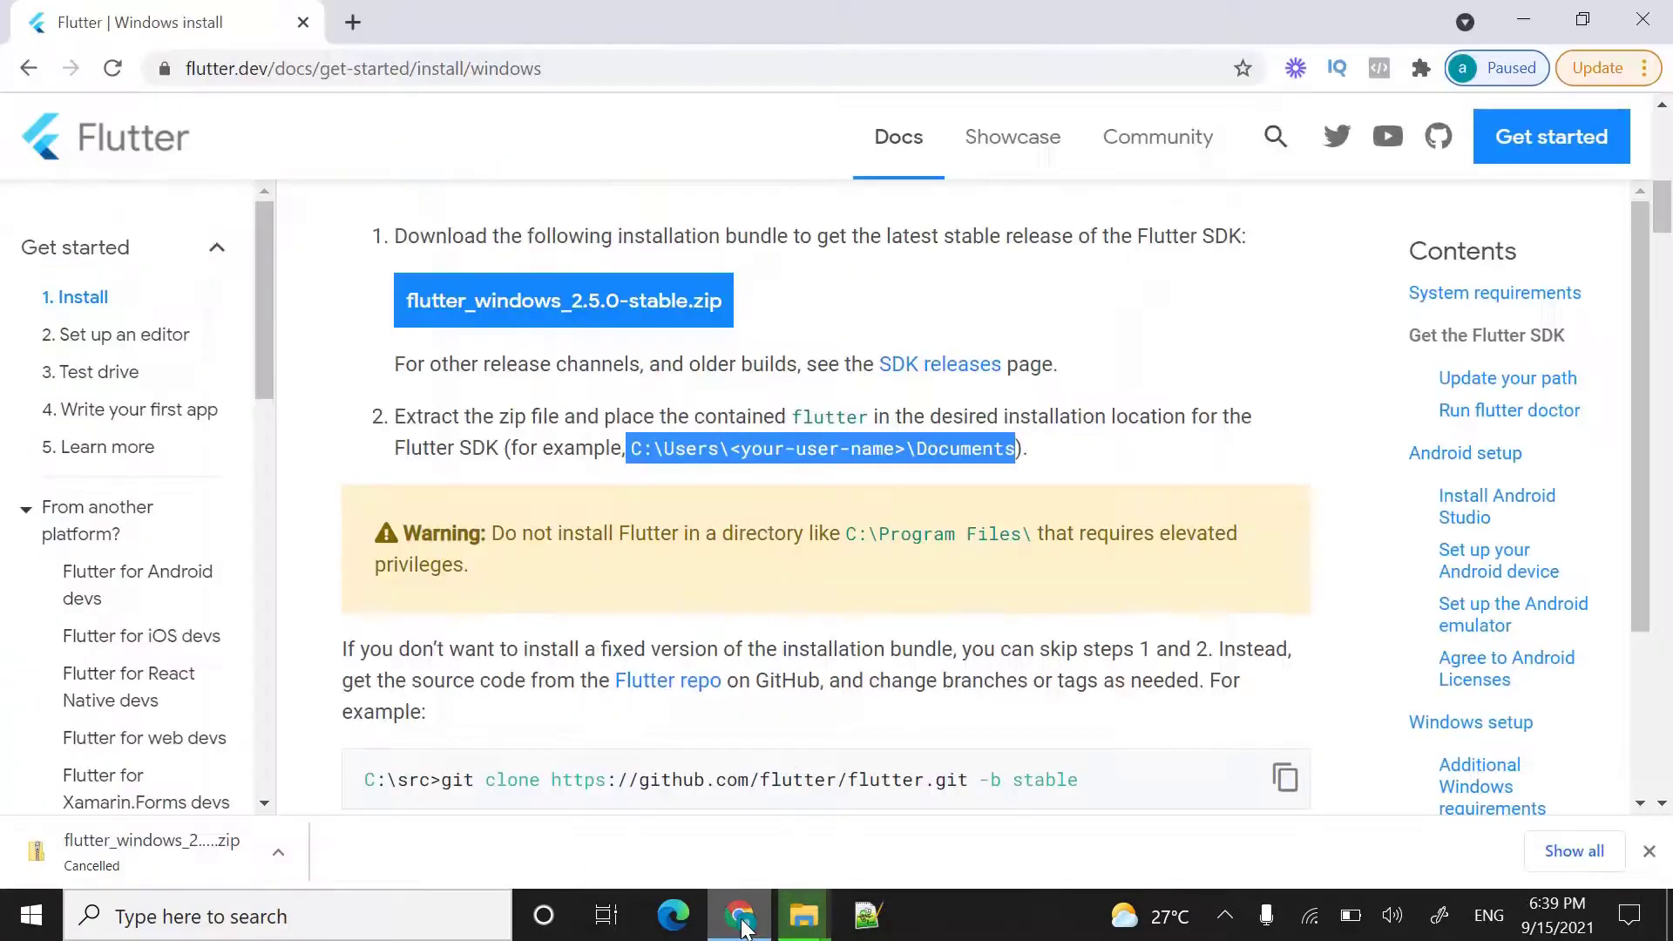
{"action": "scroll", "coordinate": [296, 593], "scroll_direction": "down", "scroll_amount": 6}
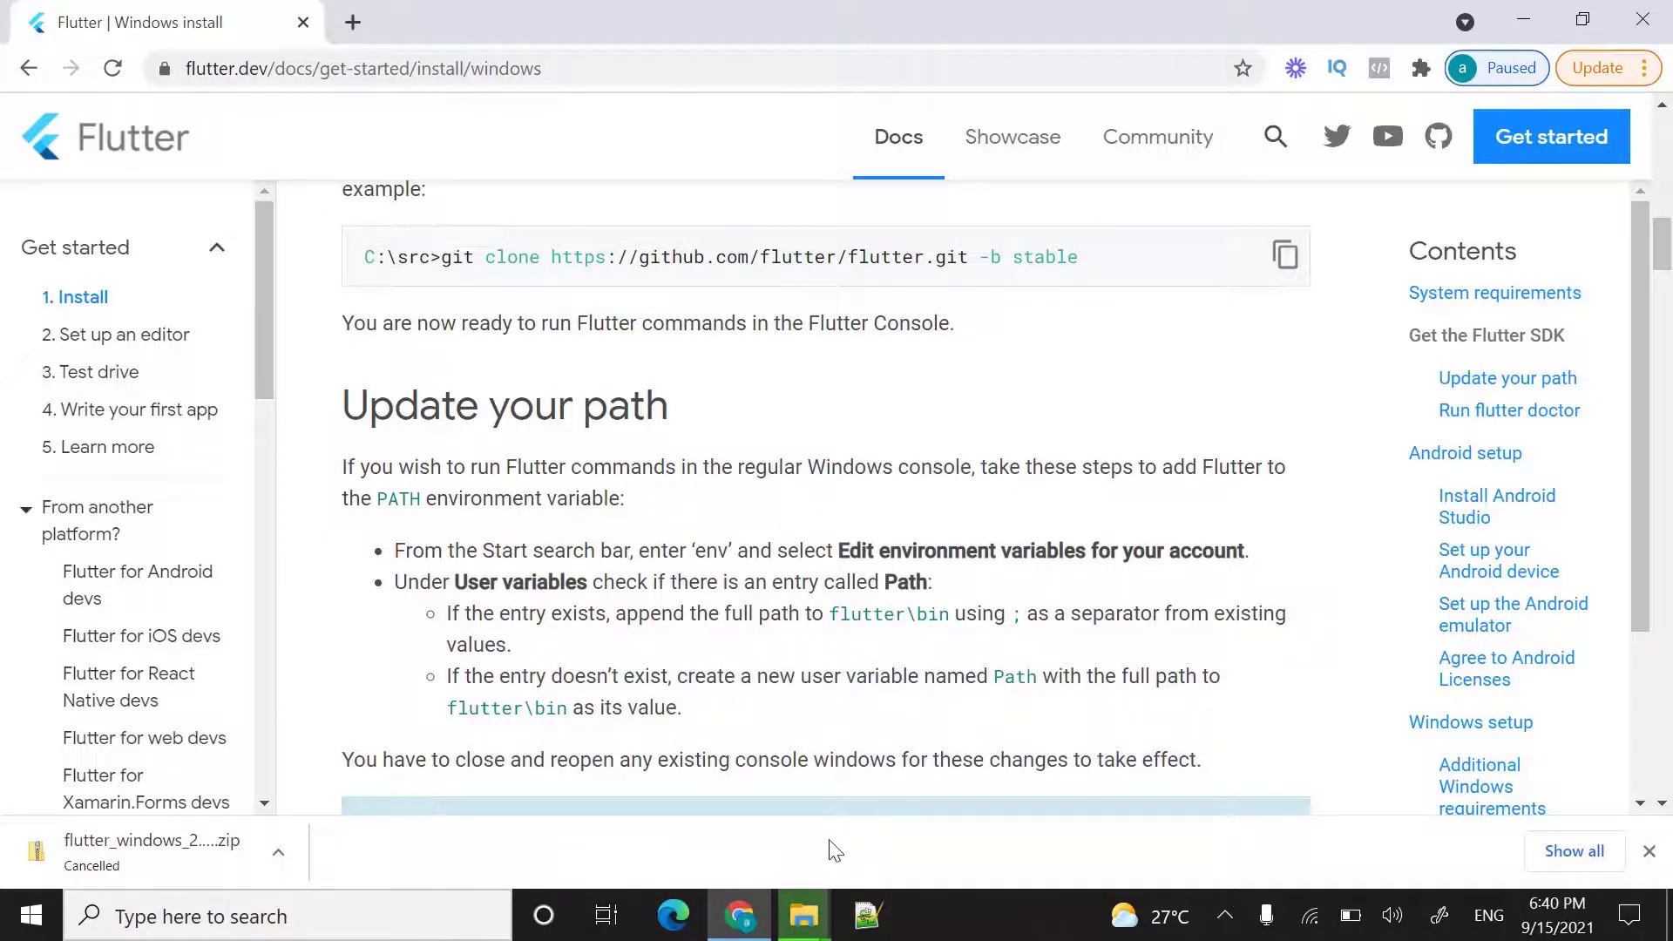
{"action": "mouse_move", "coordinate": [808, 917]}
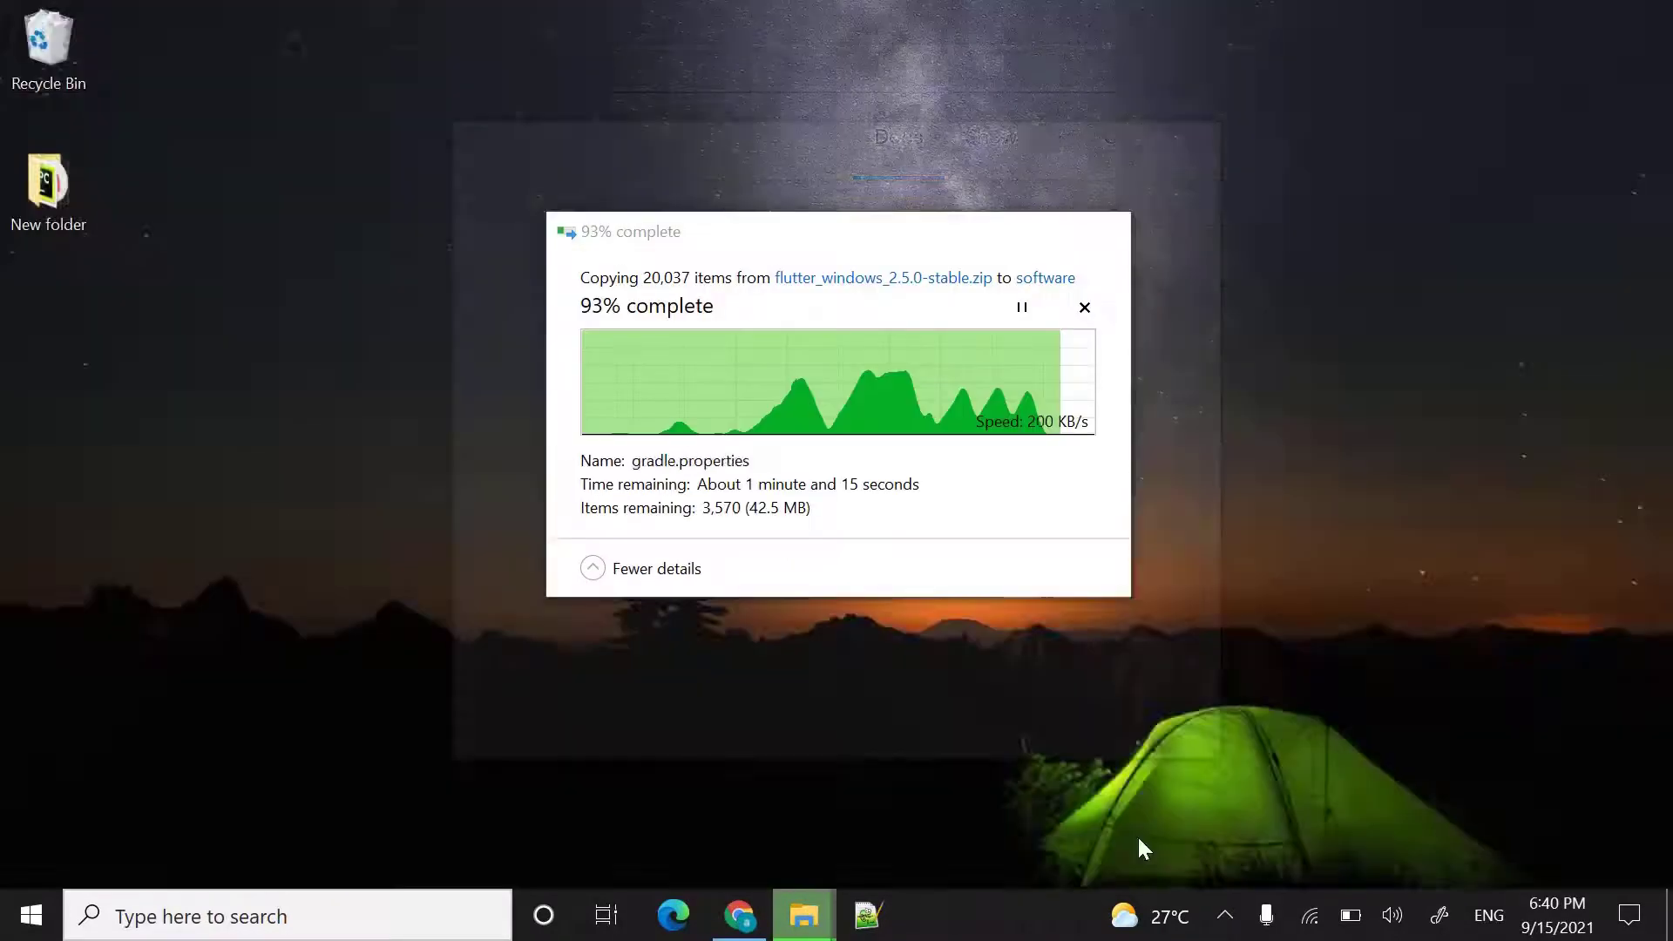
{"action": "left_click", "coordinate": [1137, 834]}
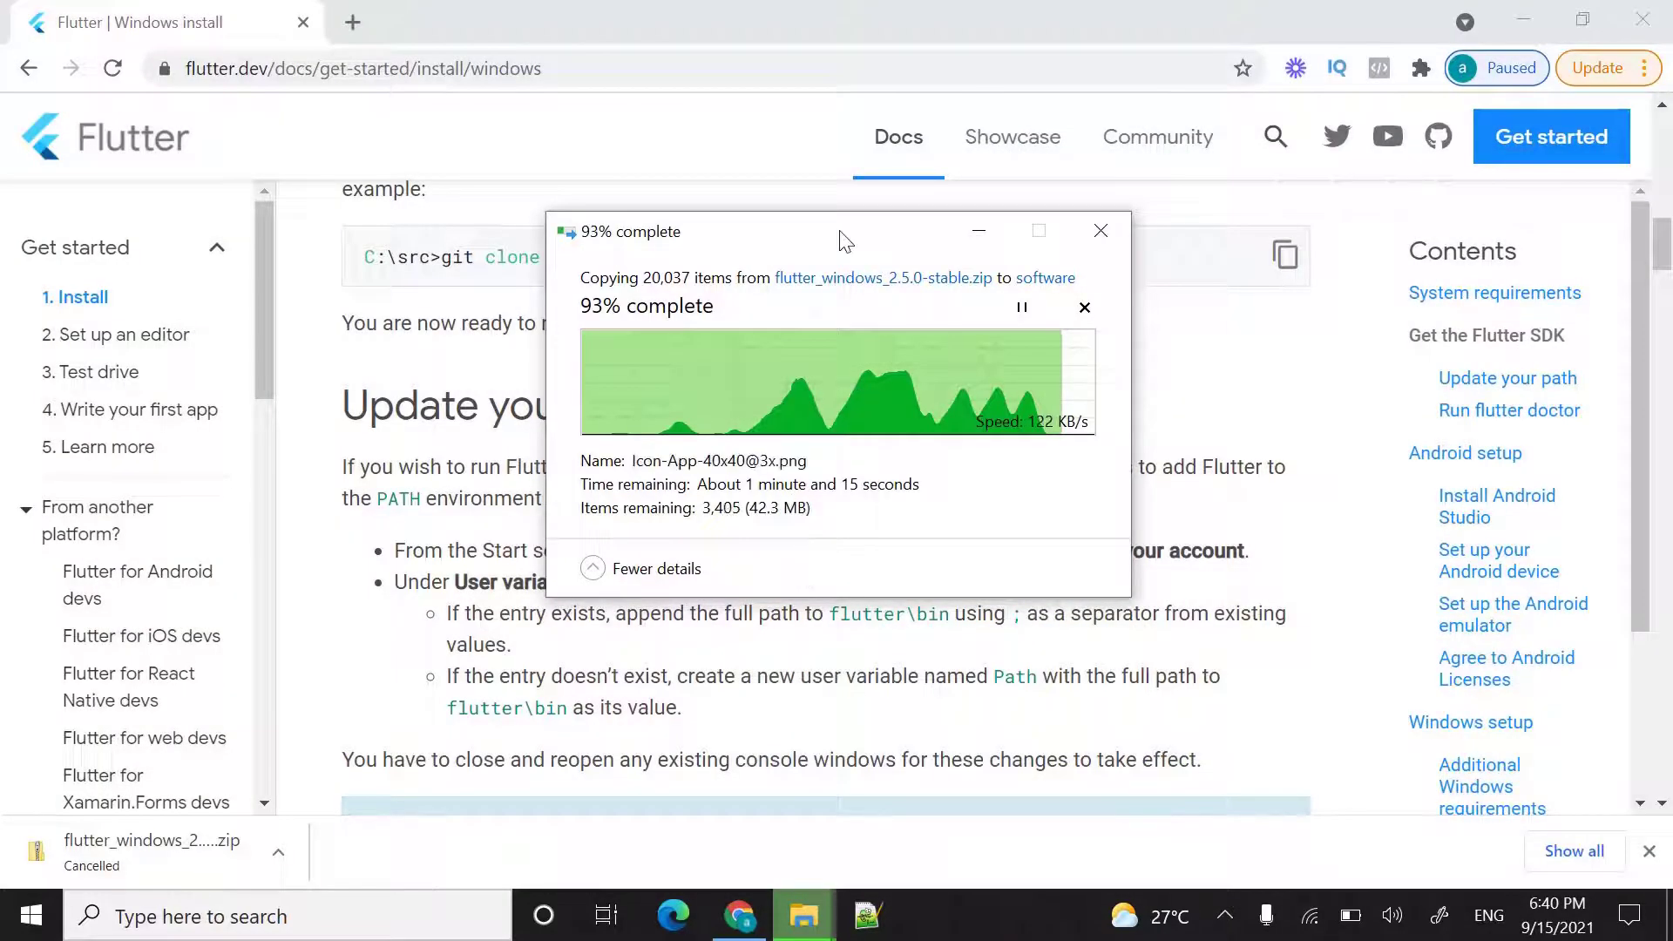
{"action": "left_click_drag", "start_coordinate": [839, 251], "coordinate": [885, 248]}
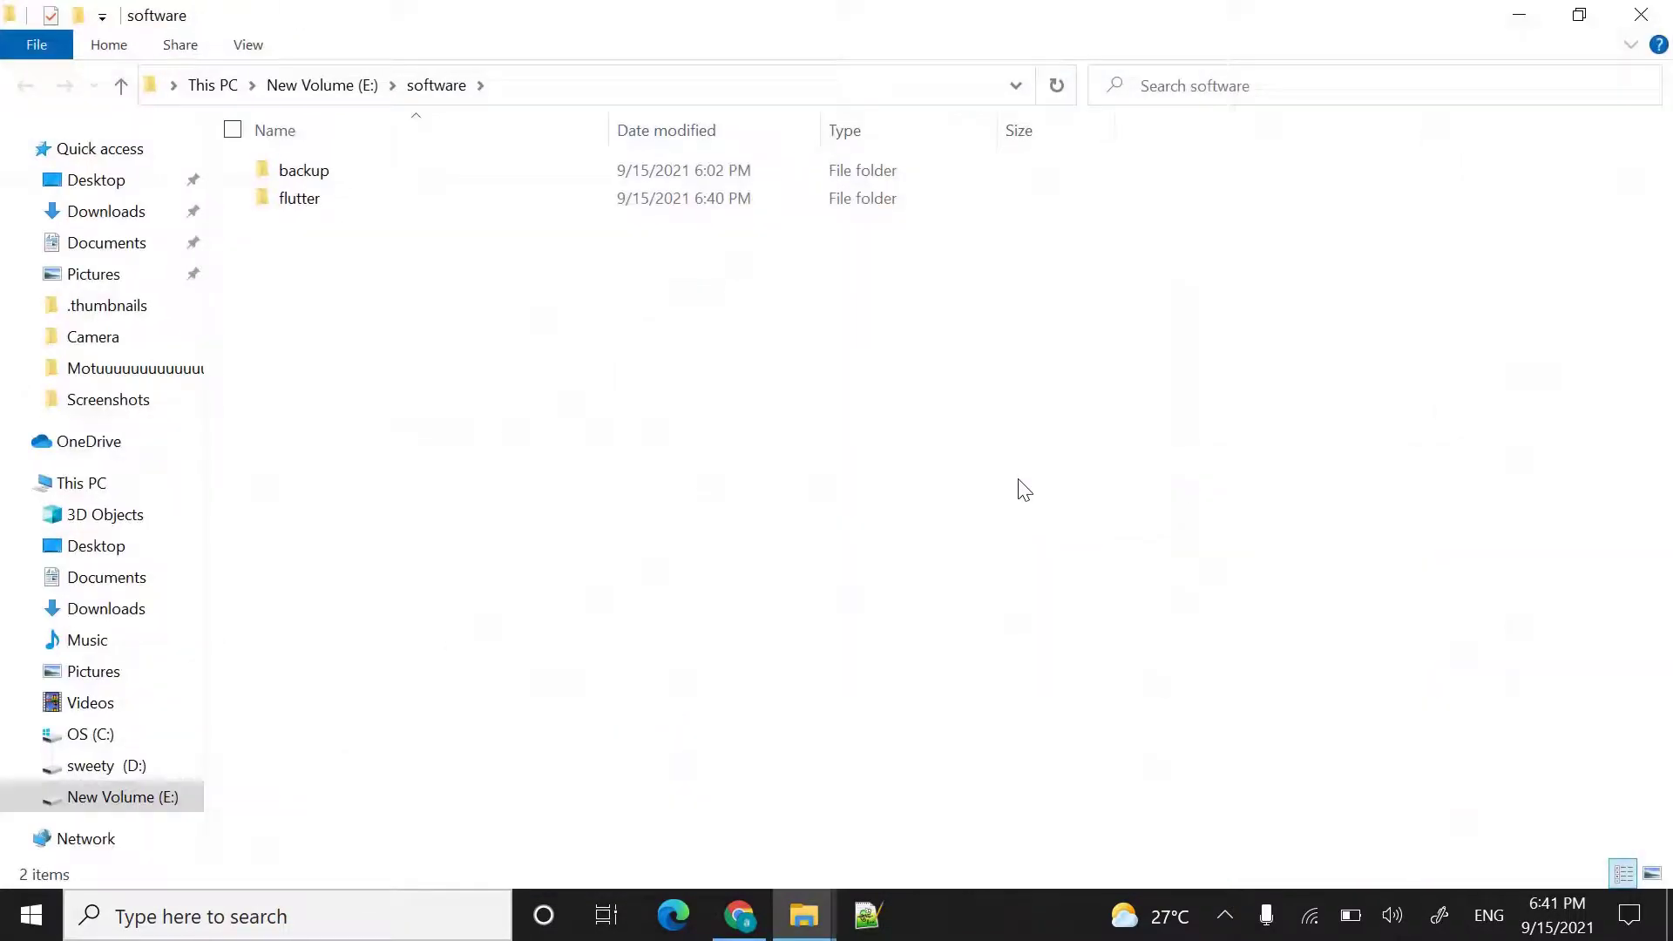
Step: Look through the extracted flutter folder in E:\software and open its bin subfolder
{"action": "double_click", "coordinate": [672, 201]}
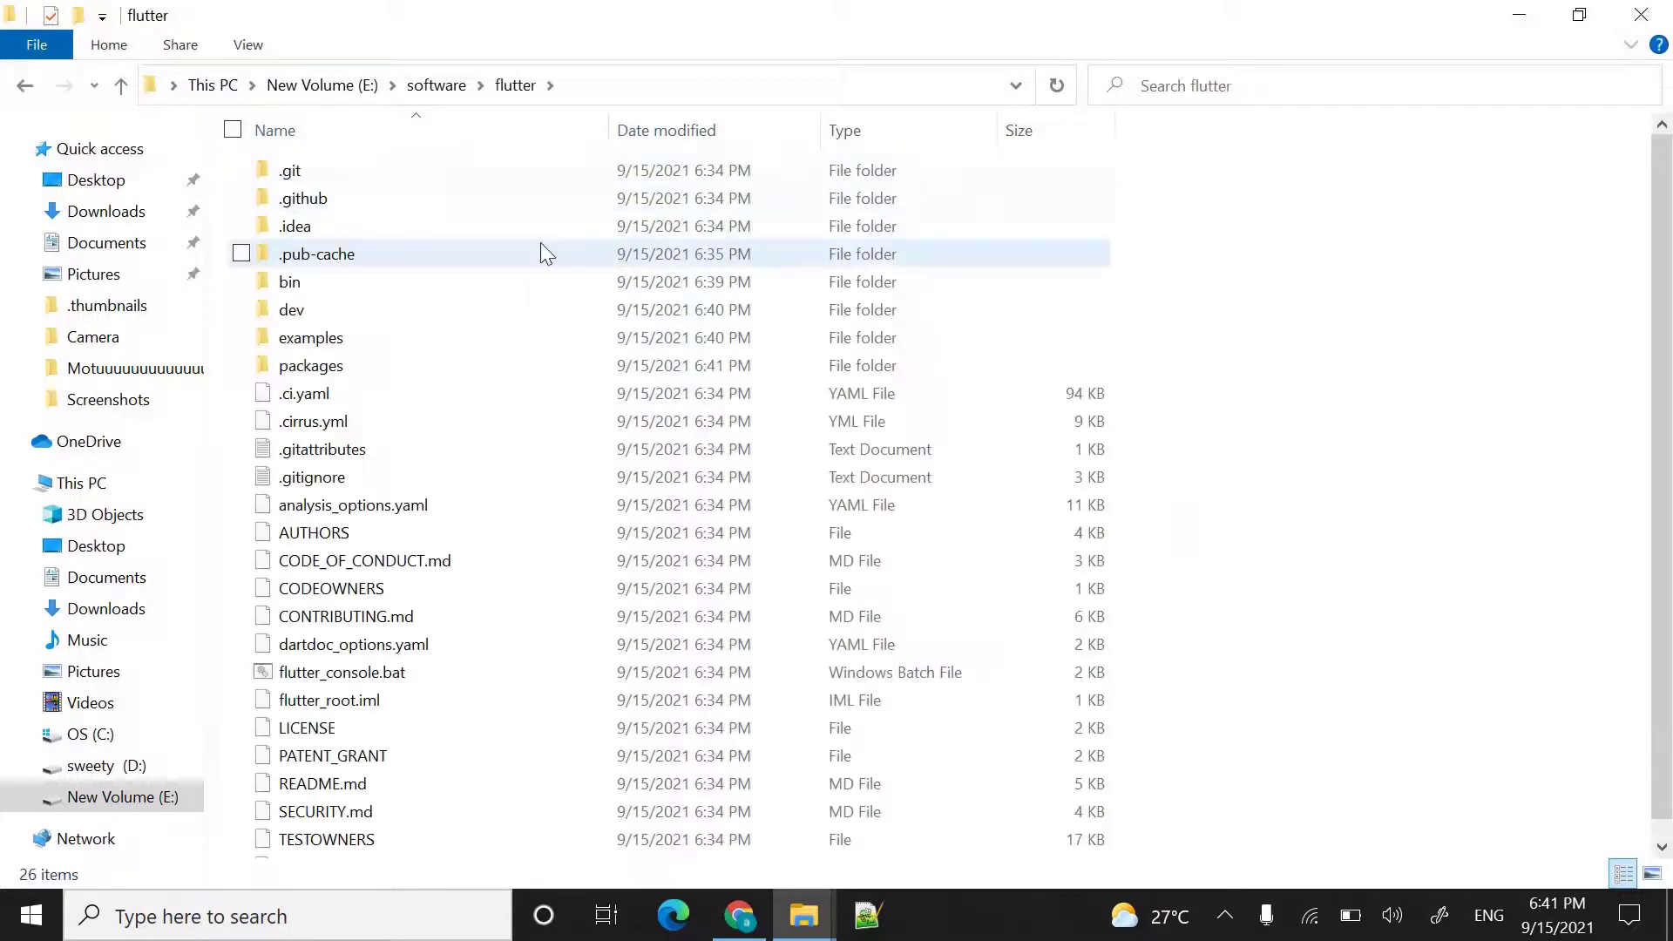
{"action": "scroll", "coordinate": [1648, 550], "scroll_direction": "down", "scroll_amount": 2}
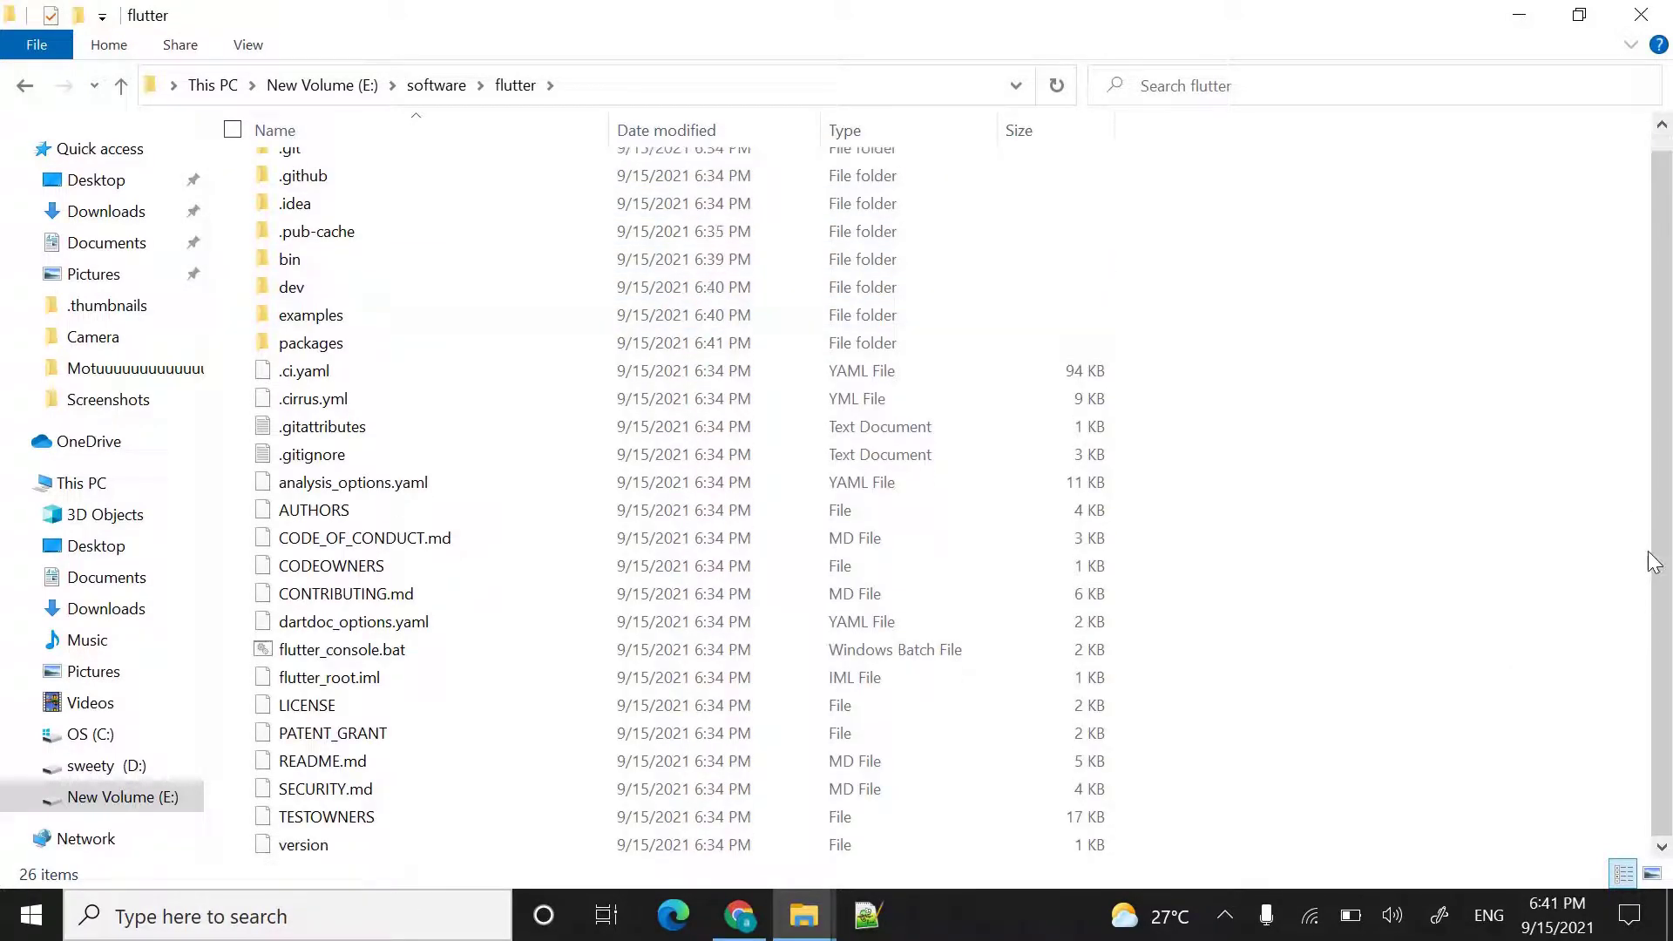
{"action": "scroll", "coordinate": [1458, 546], "scroll_direction": "up", "scroll_amount": 2}
{"action": "scroll", "coordinate": [1437, 552], "scroll_direction": "down", "scroll_amount": 1}
{"action": "scroll", "coordinate": [1437, 552], "scroll_direction": "up", "scroll_amount": 1}
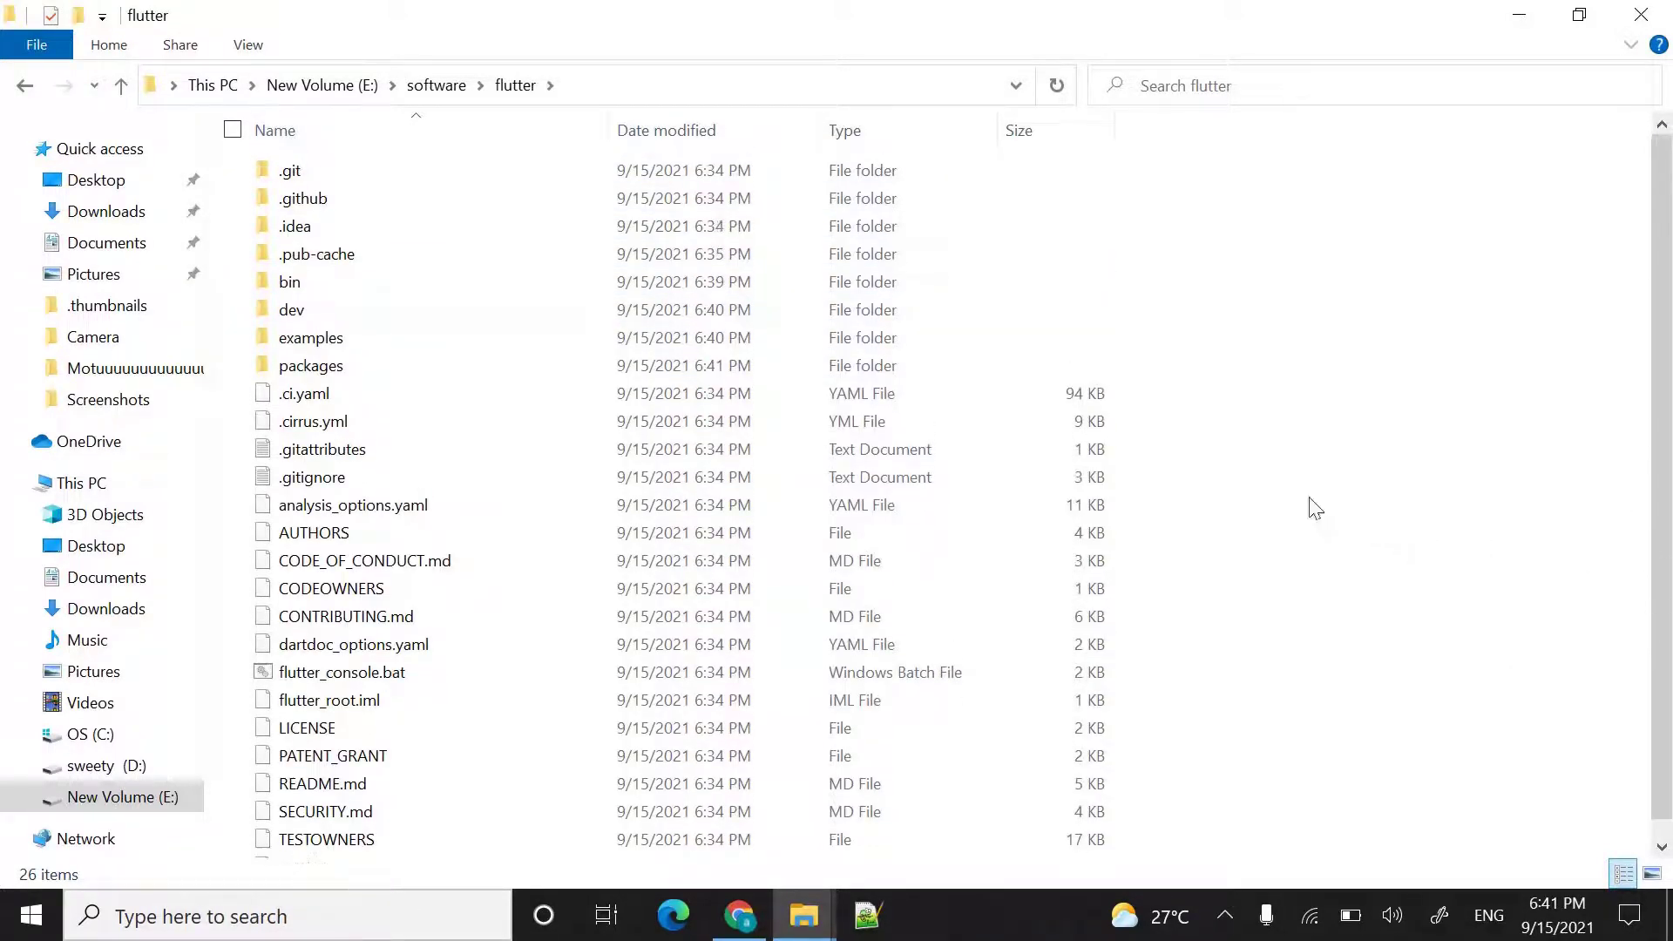
{"action": "left_click", "coordinate": [344, 284]}
{"action": "double_click", "coordinate": [344, 282]}
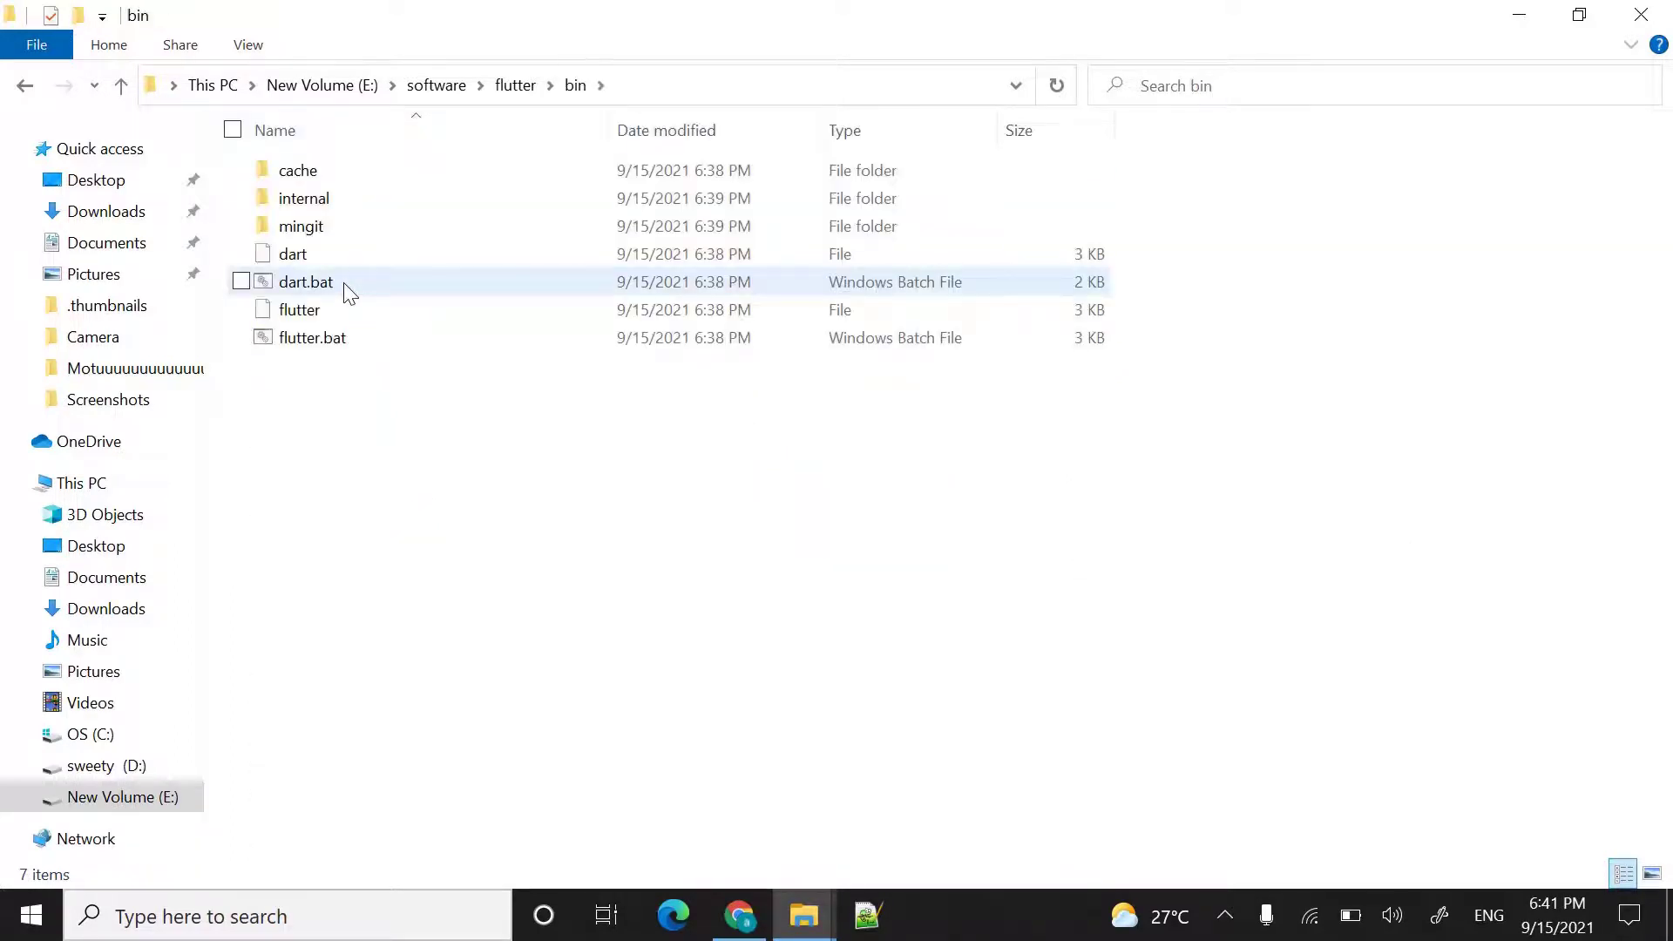
Step: Show the full path of the bin folder, open a Command Prompt and run flutter to test whether the command is recognized
{"action": "left_click", "coordinate": [685, 85]}
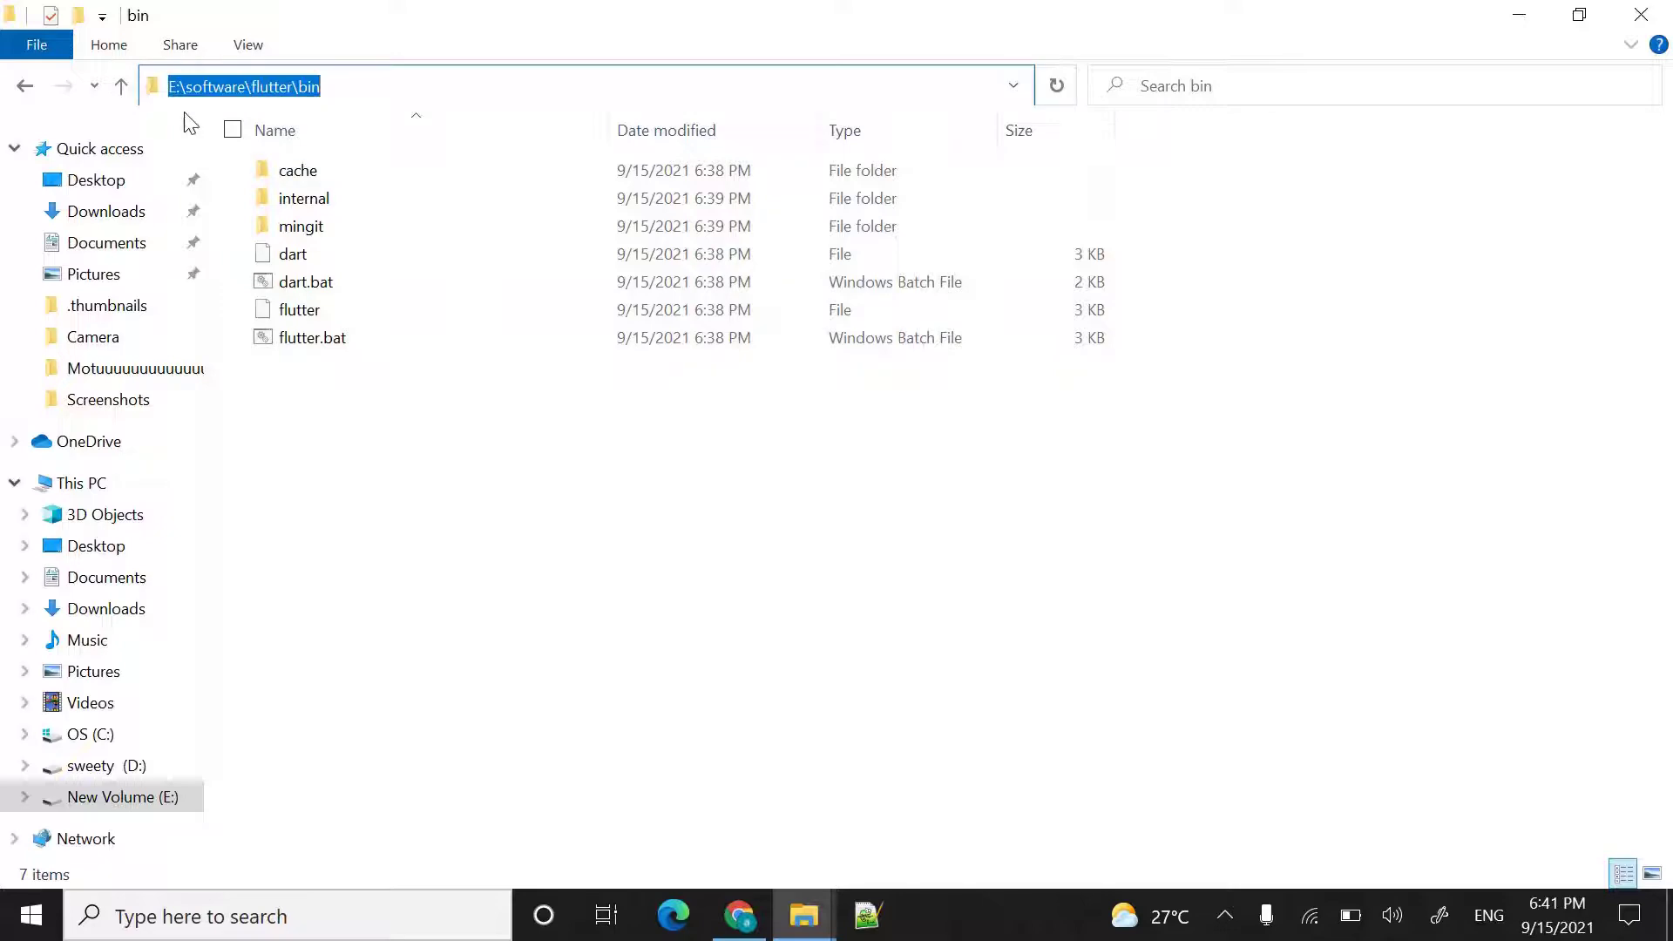
{"action": "left_click", "coordinate": [1517, 19]}
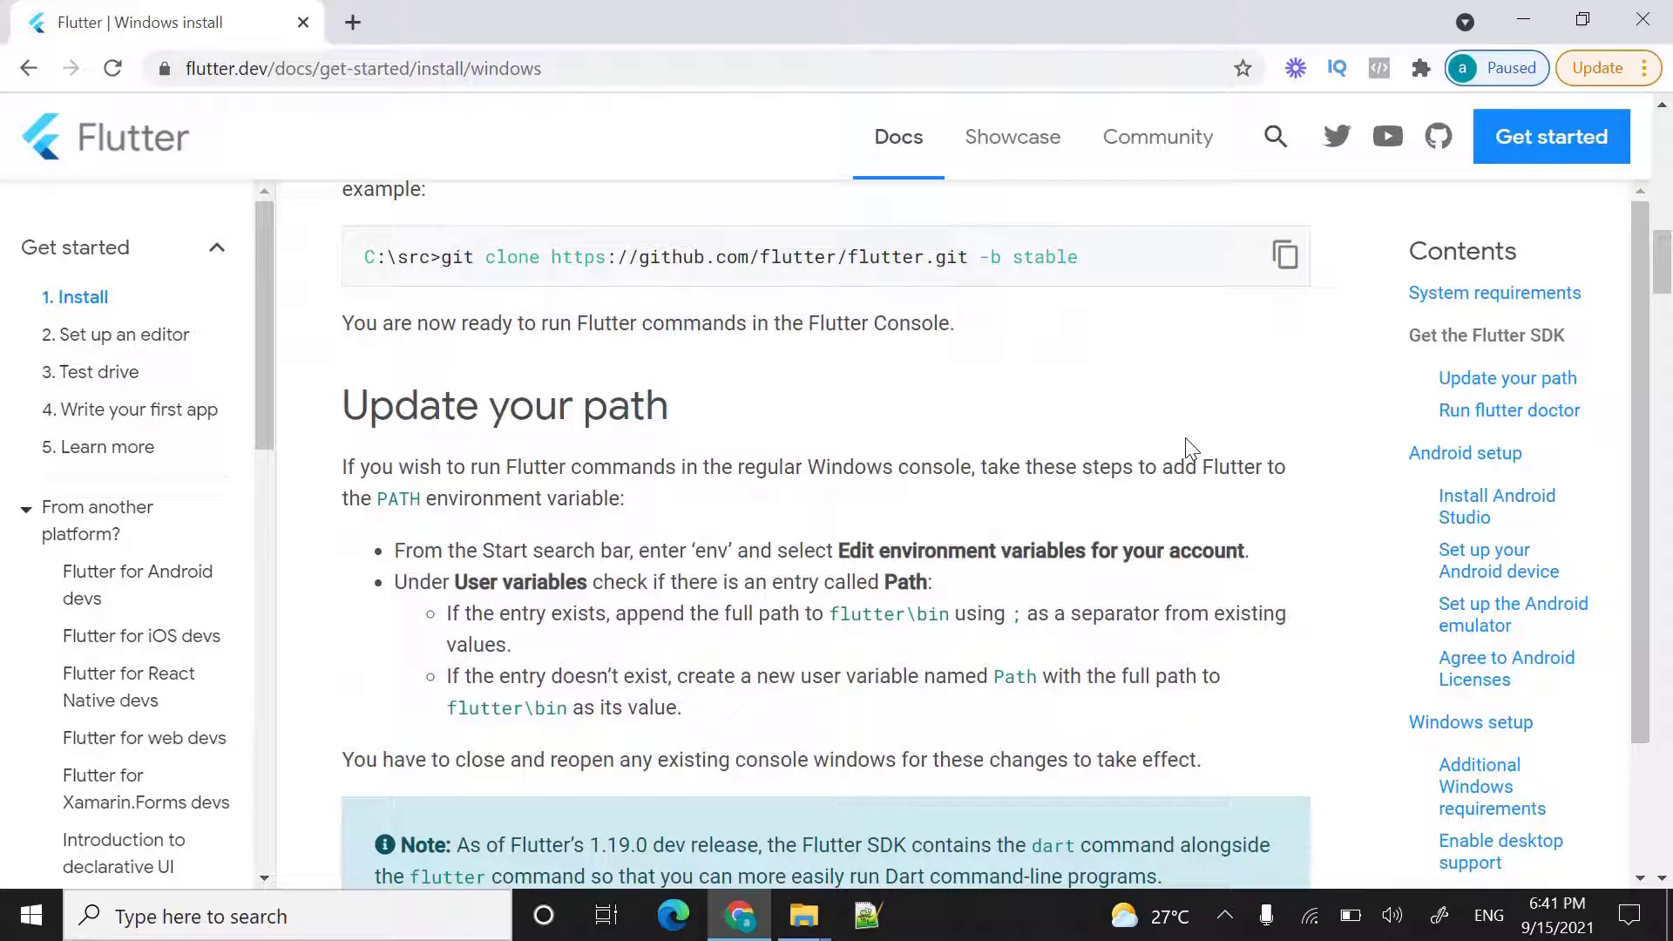
{"action": "key", "text": "super"}
{"action": "type", "text": "cmd"}
{"action": "key", "text": "Return"}
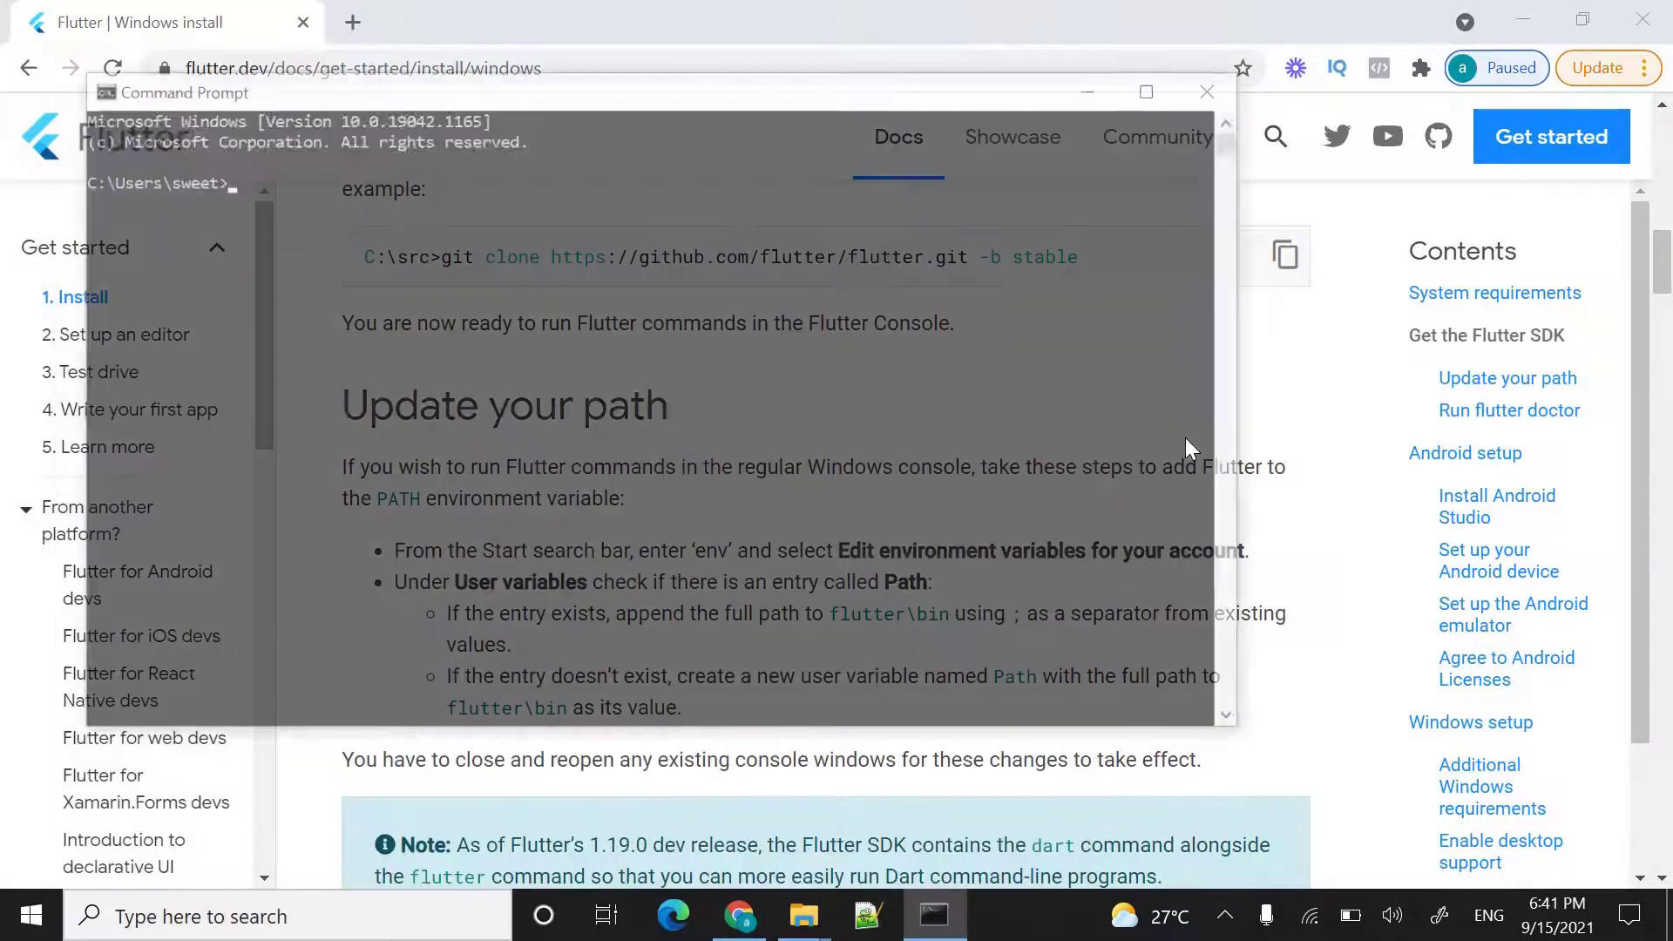
{"action": "type", "text": "flutter"}
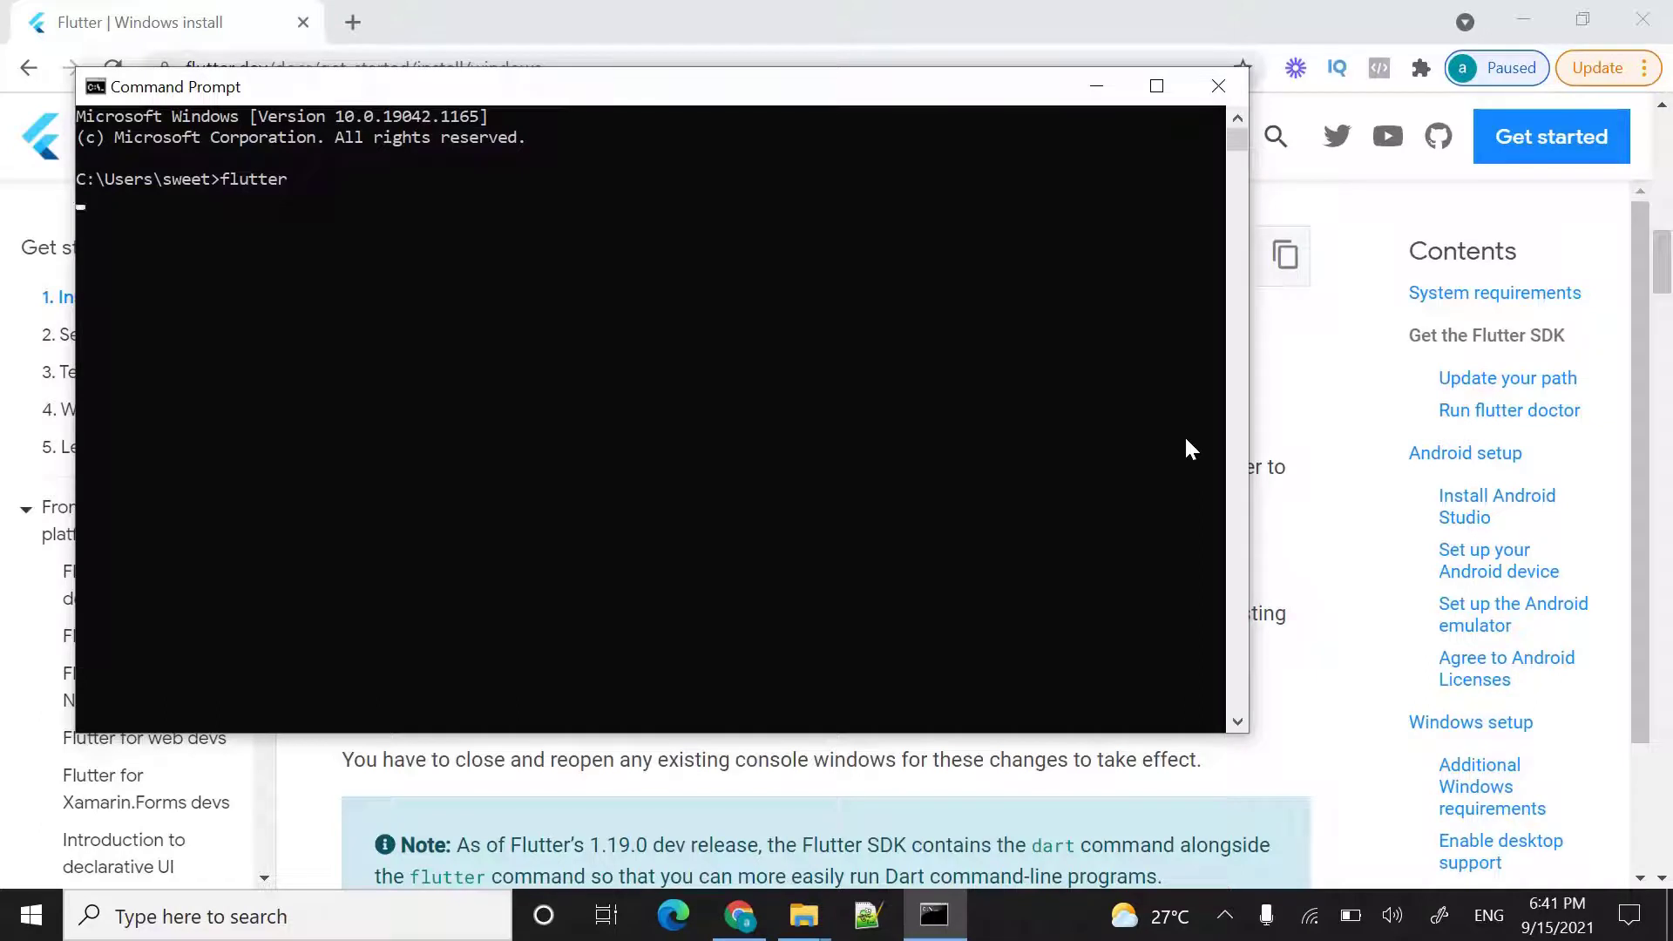
{"action": "key", "text": "Return"}
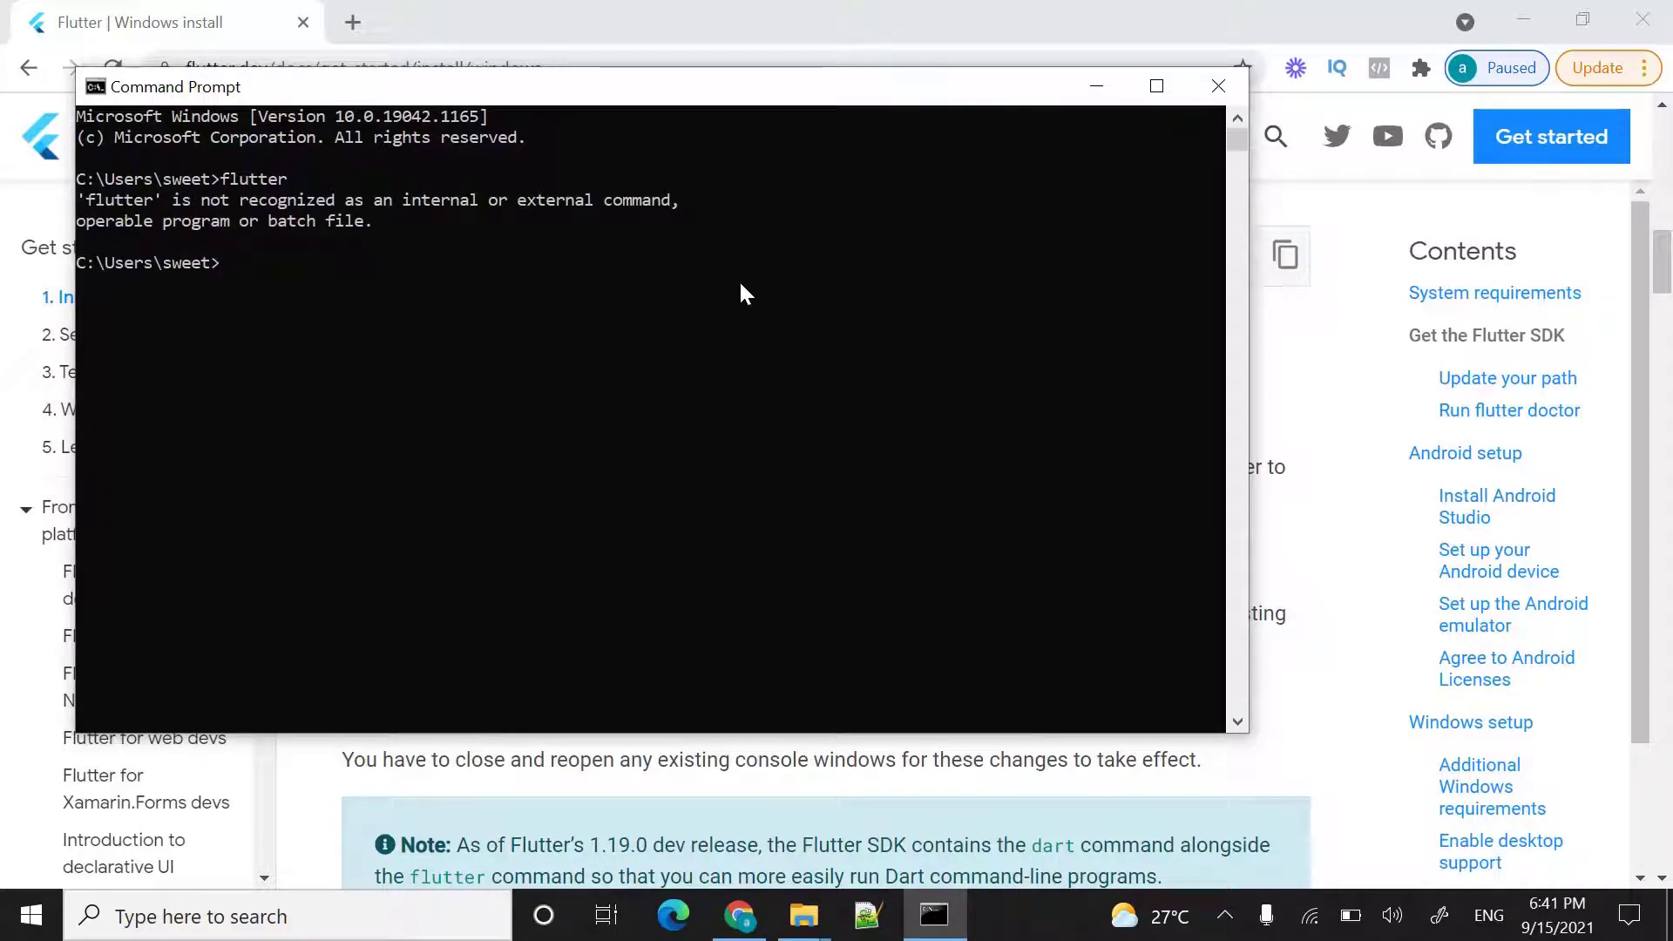
{"action": "left_click", "coordinate": [1092, 88]}
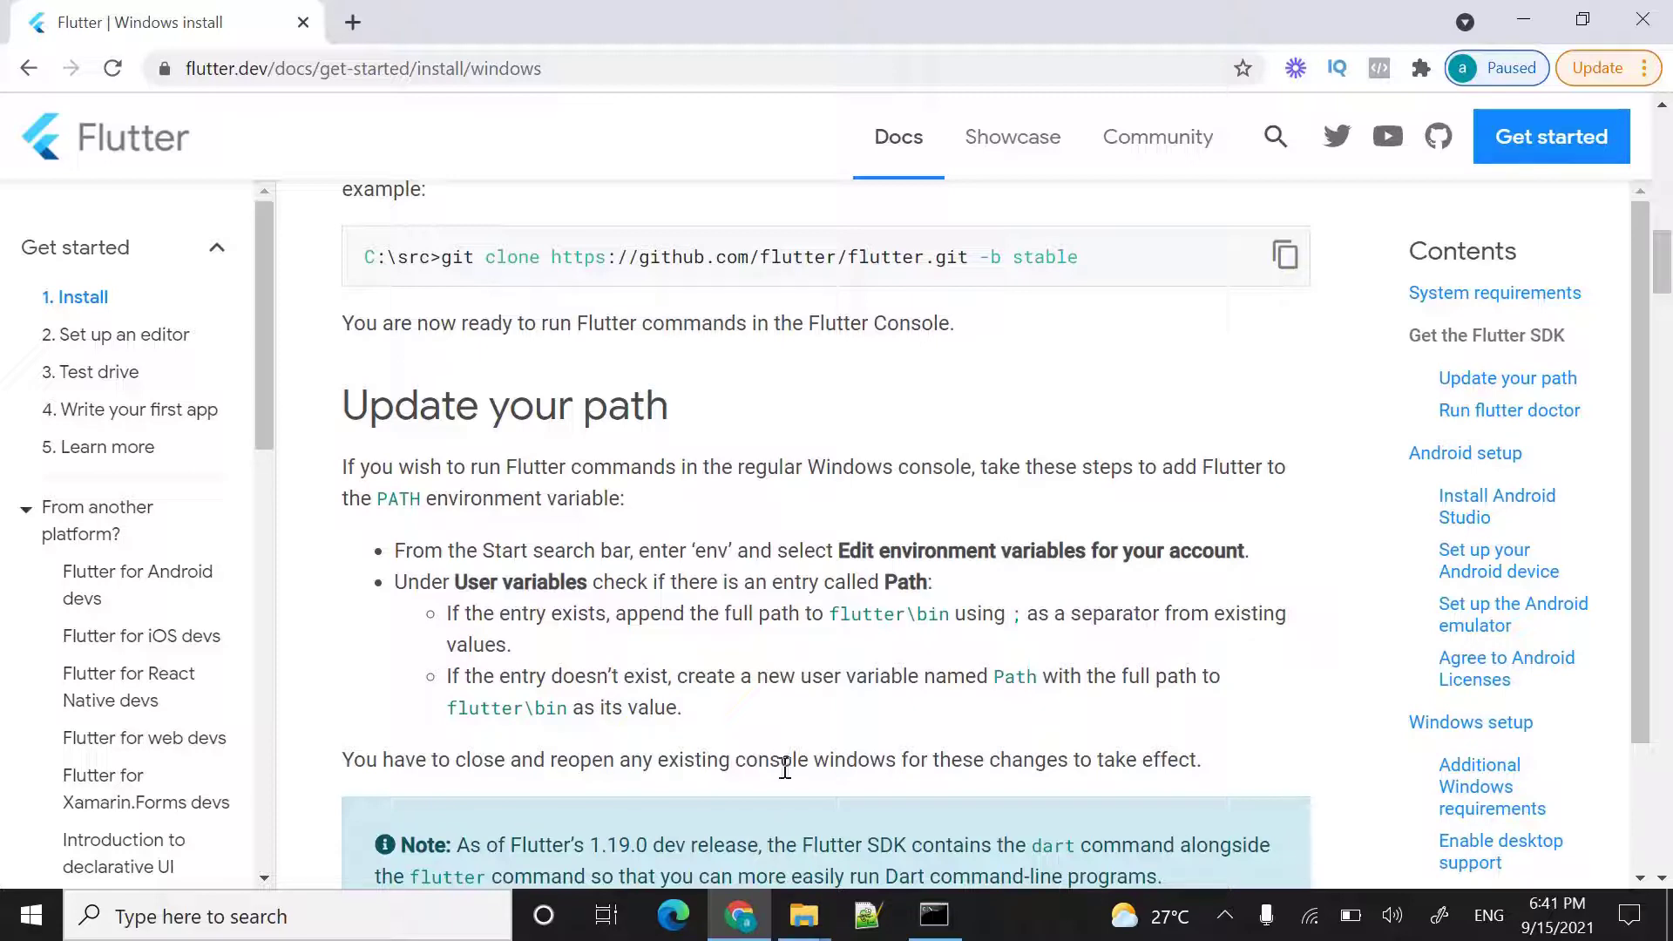
Step: Return to the bin folder window and open the Environment Variables dialog through This PC's properties and advanced system settings
{"action": "mouse_move", "coordinate": [810, 934]}
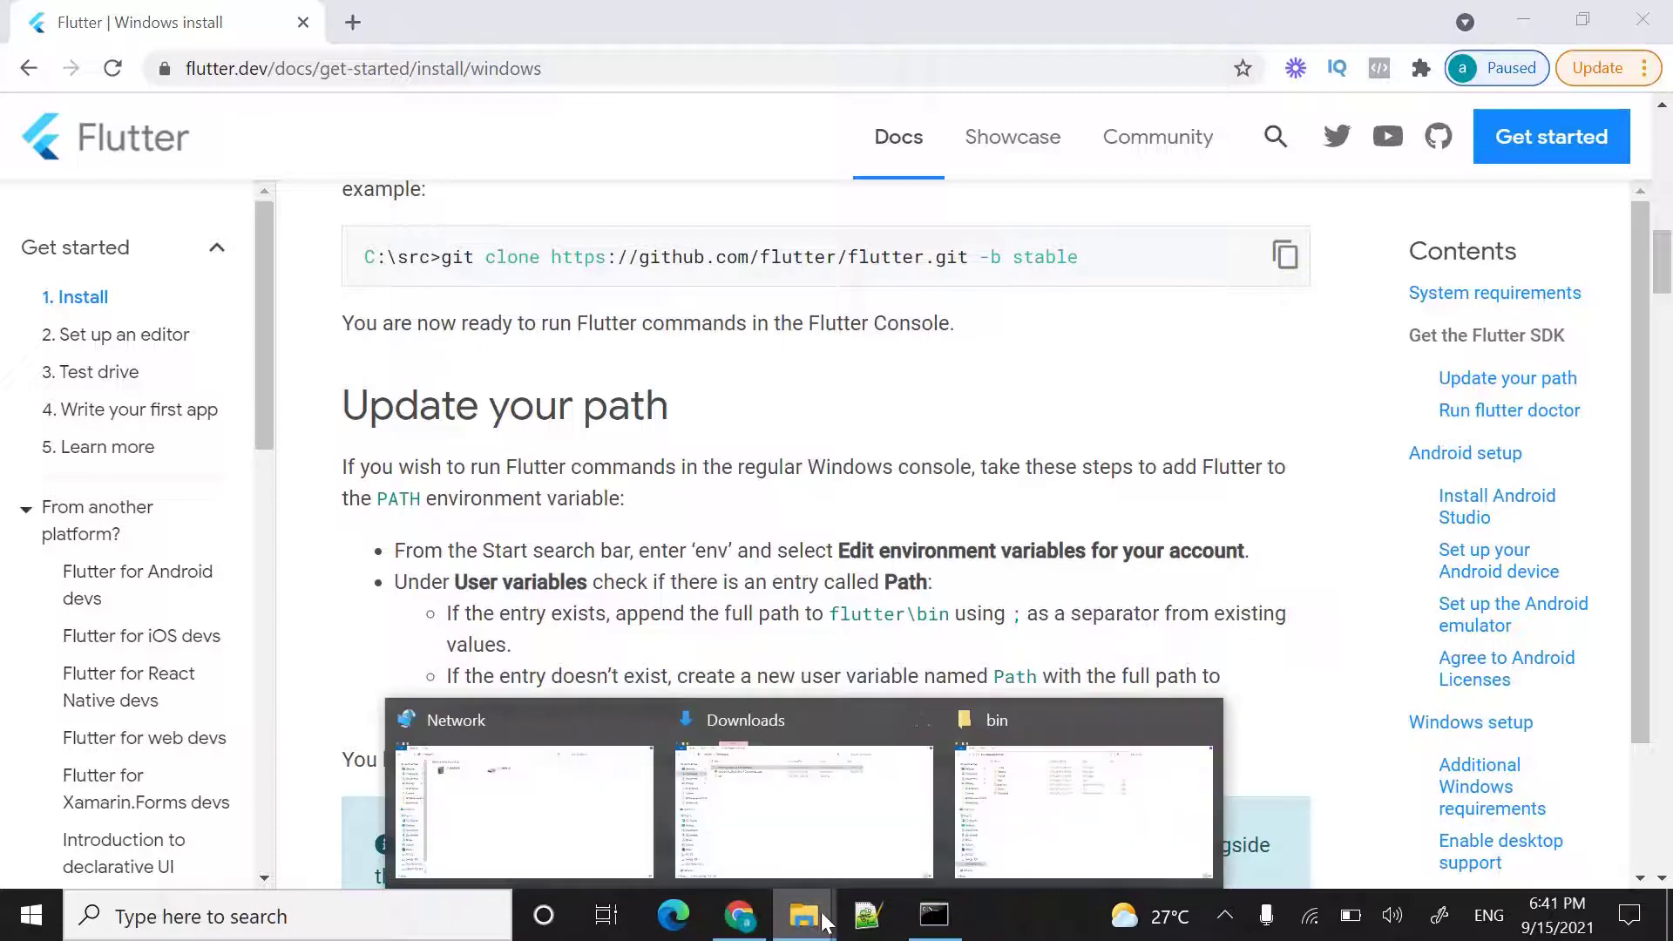
{"action": "left_click", "coordinate": [994, 806]}
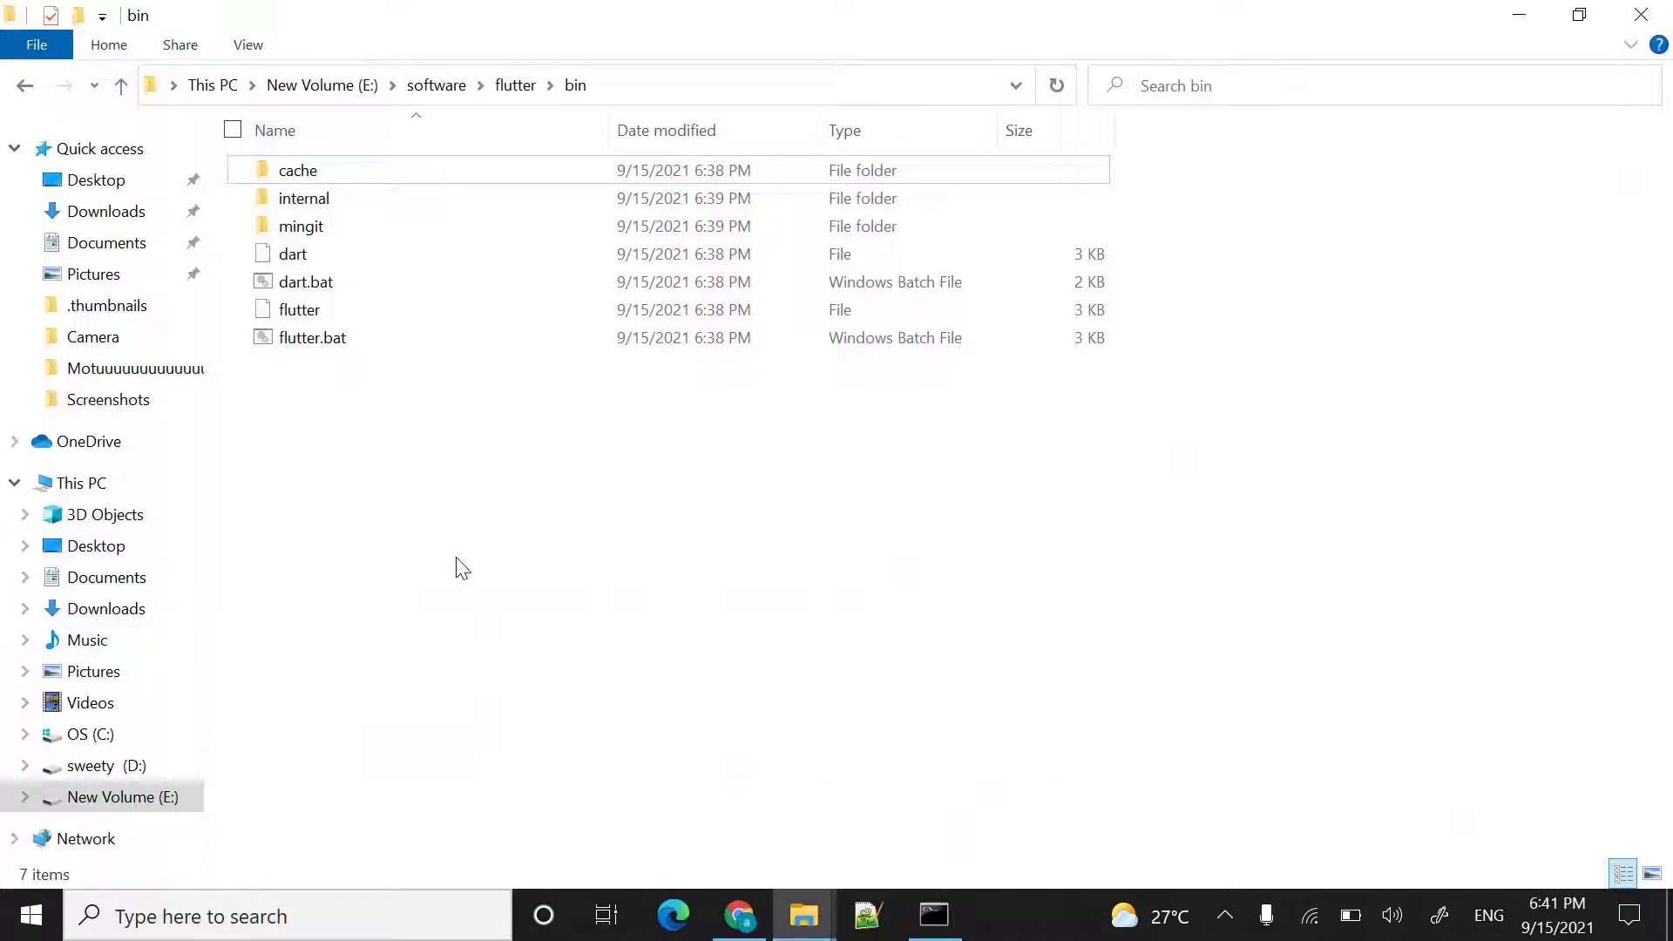
{"action": "right_click", "coordinate": [93, 483]}
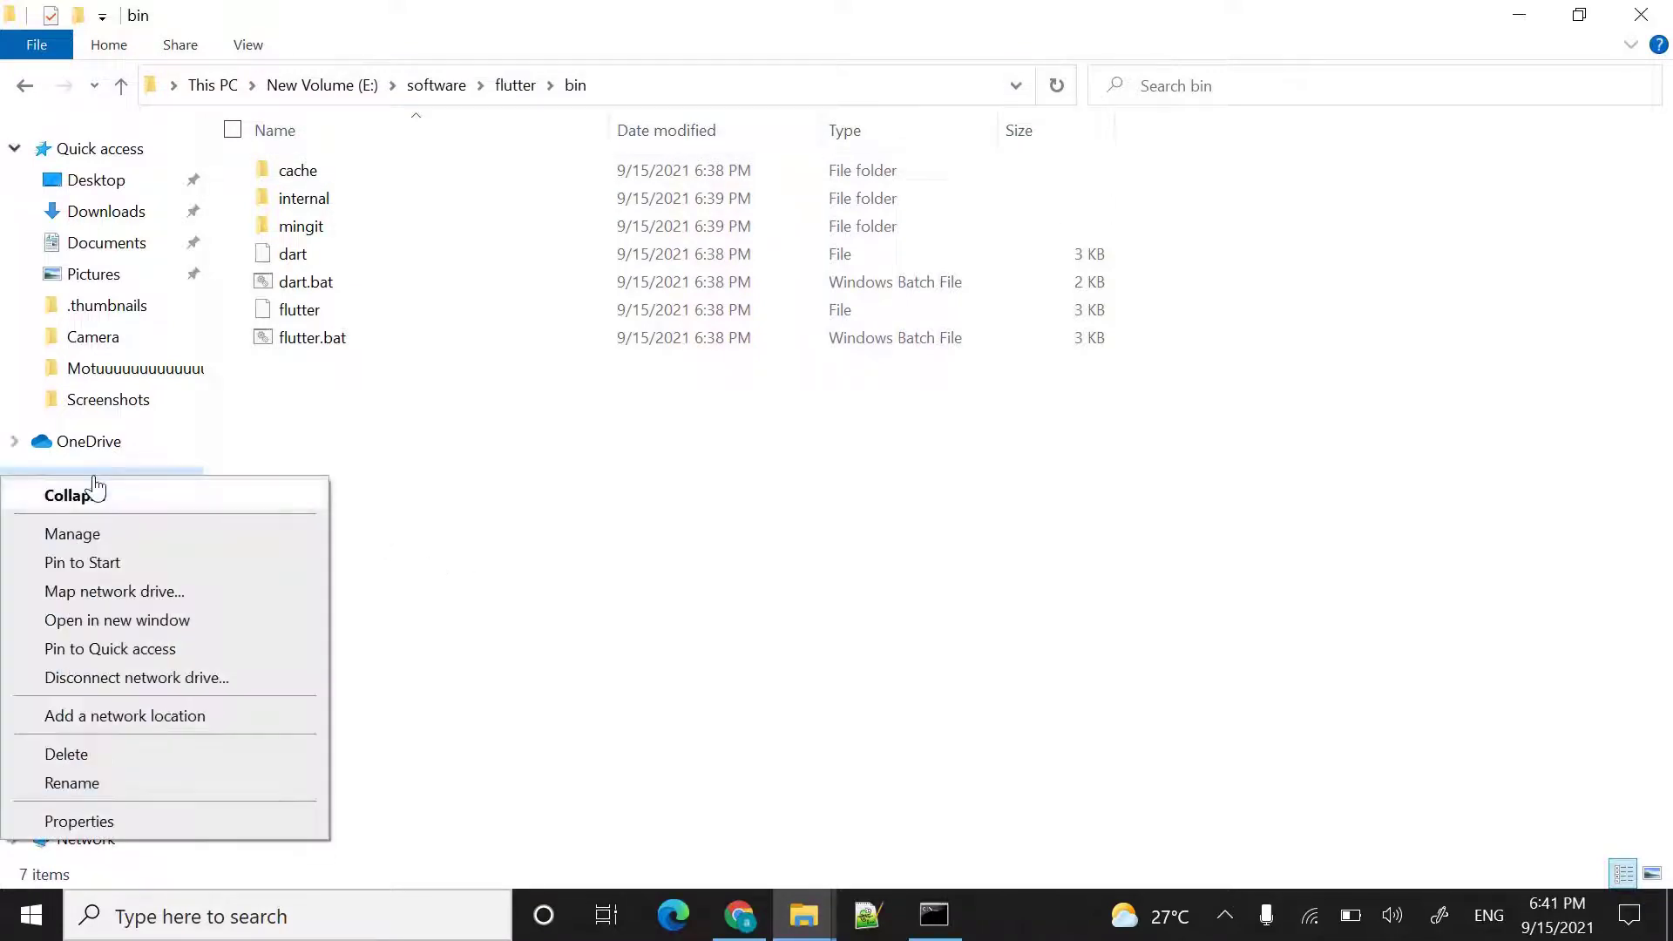
{"action": "left_click", "coordinate": [235, 823]}
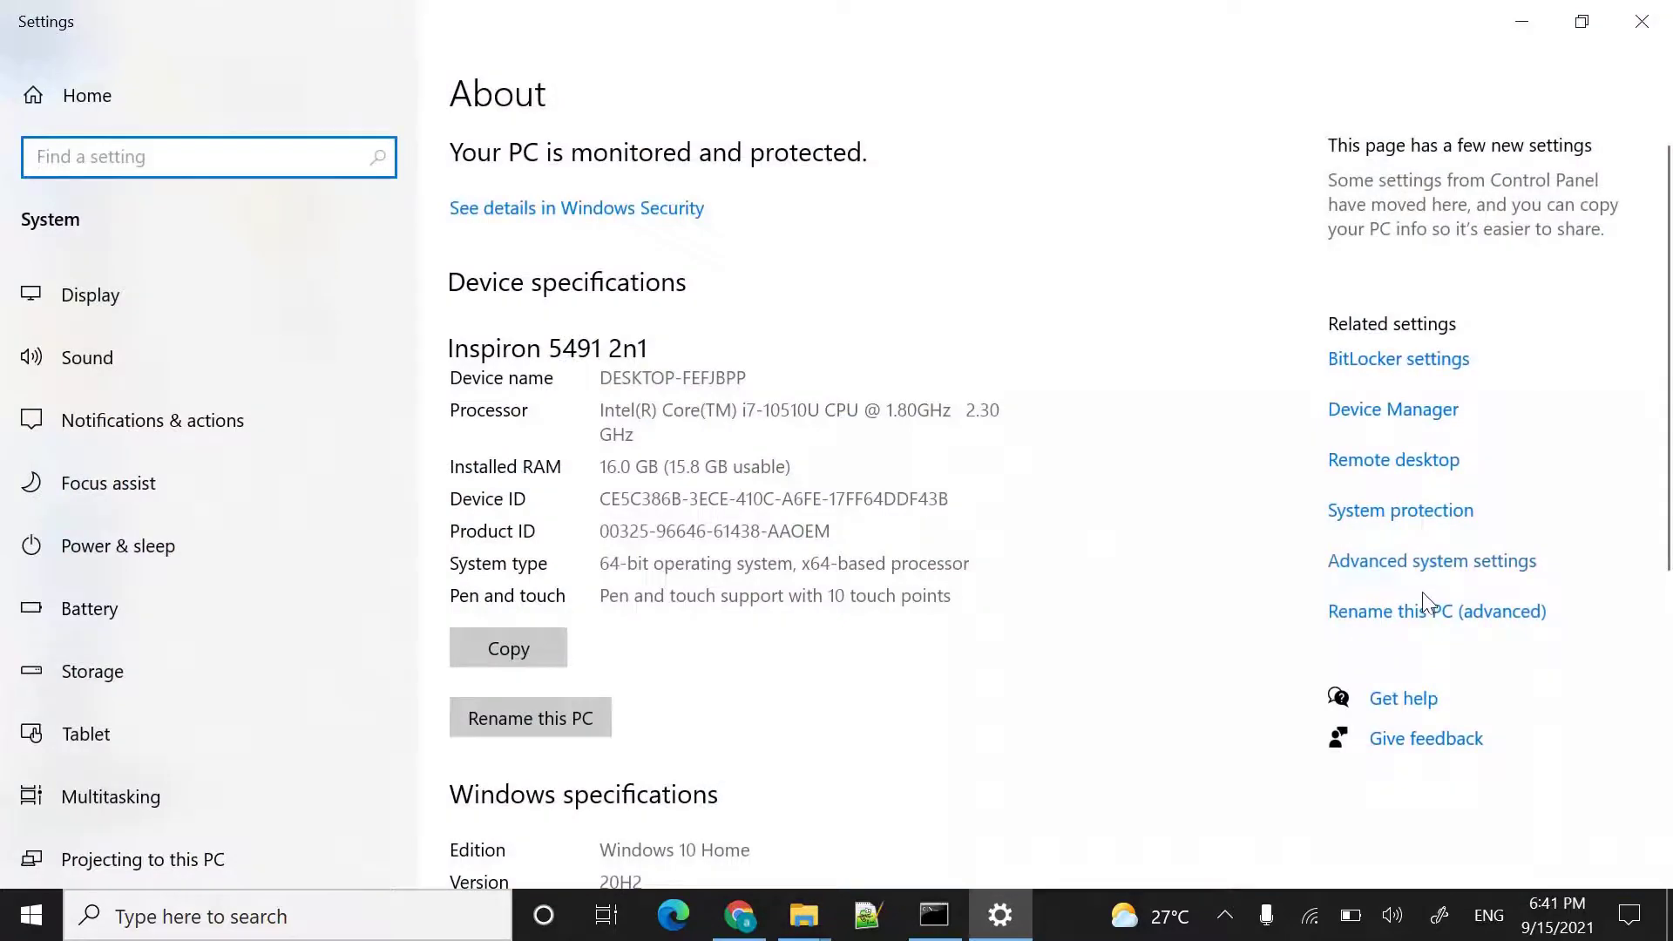
{"action": "left_click", "coordinate": [1428, 562]}
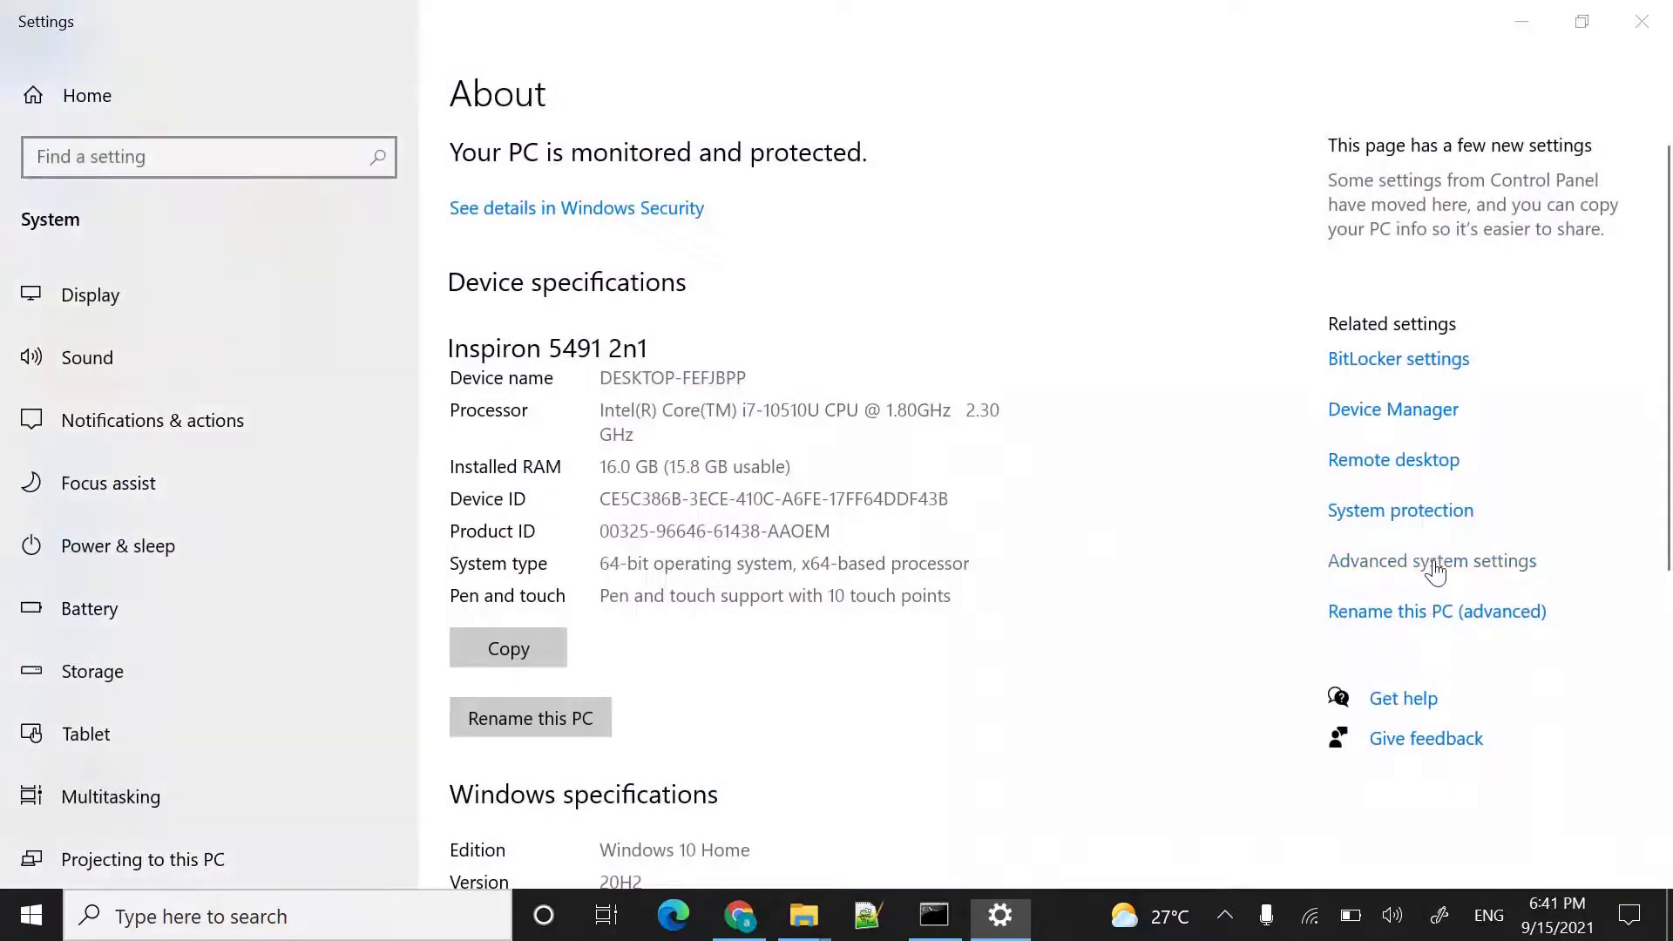
{"action": "left_click", "coordinate": [555, 617]}
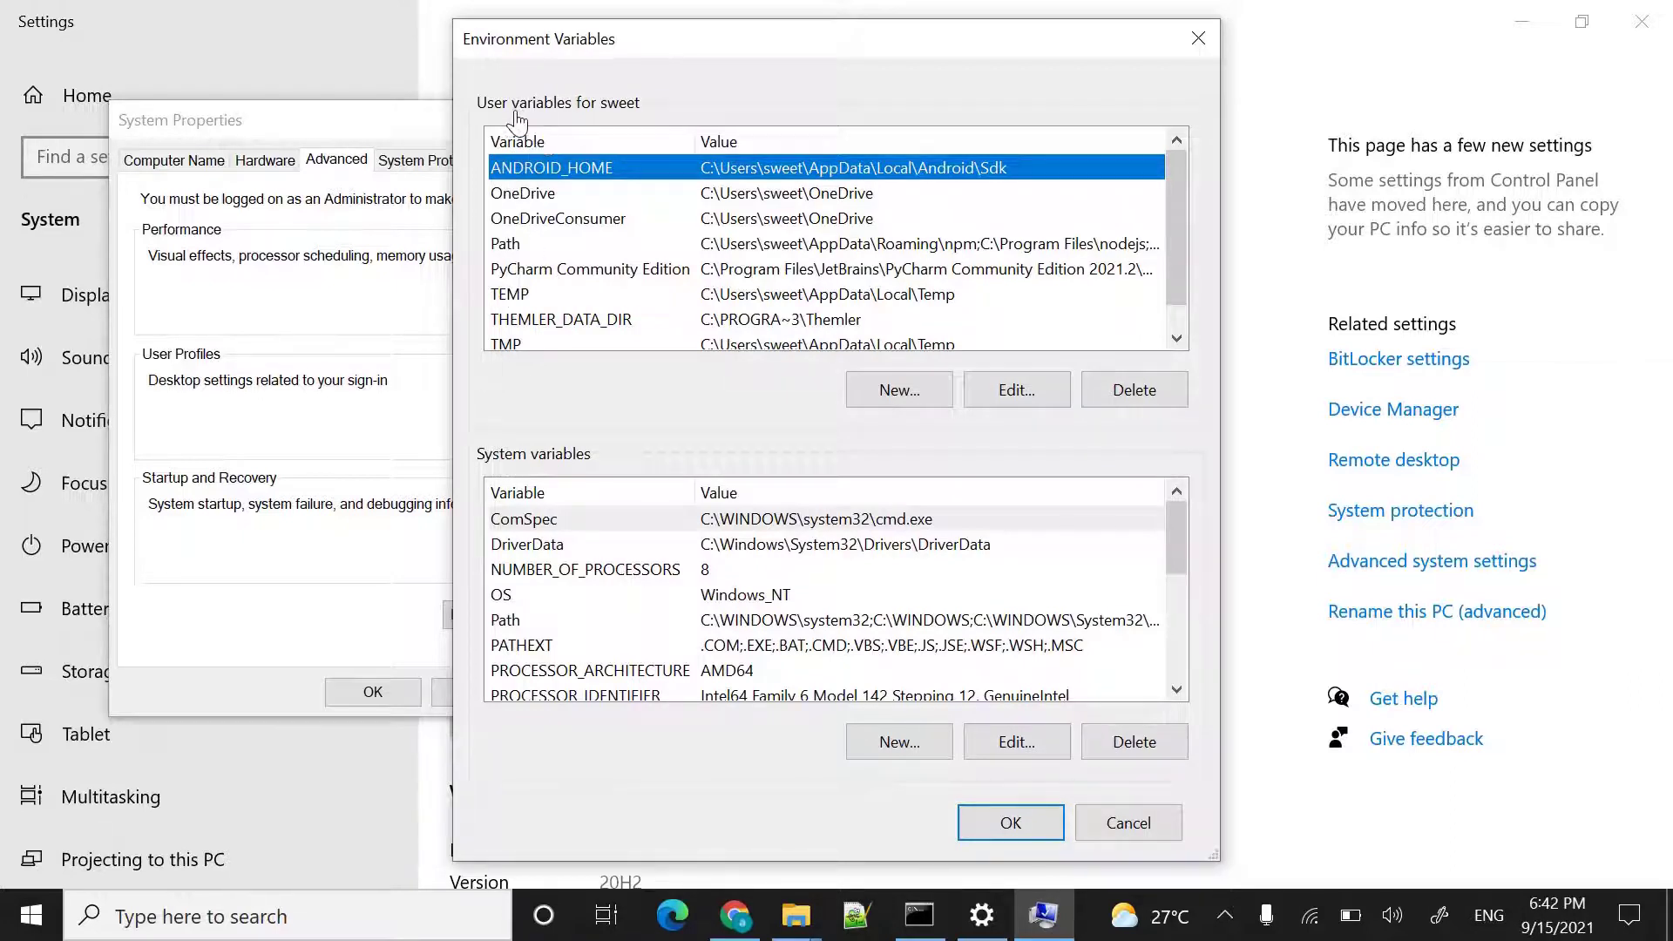
Step: Open the user variable Path for editing and copy the folder path E:\software\flutter\bin from File Explorer
{"action": "left_click", "coordinate": [635, 251]}
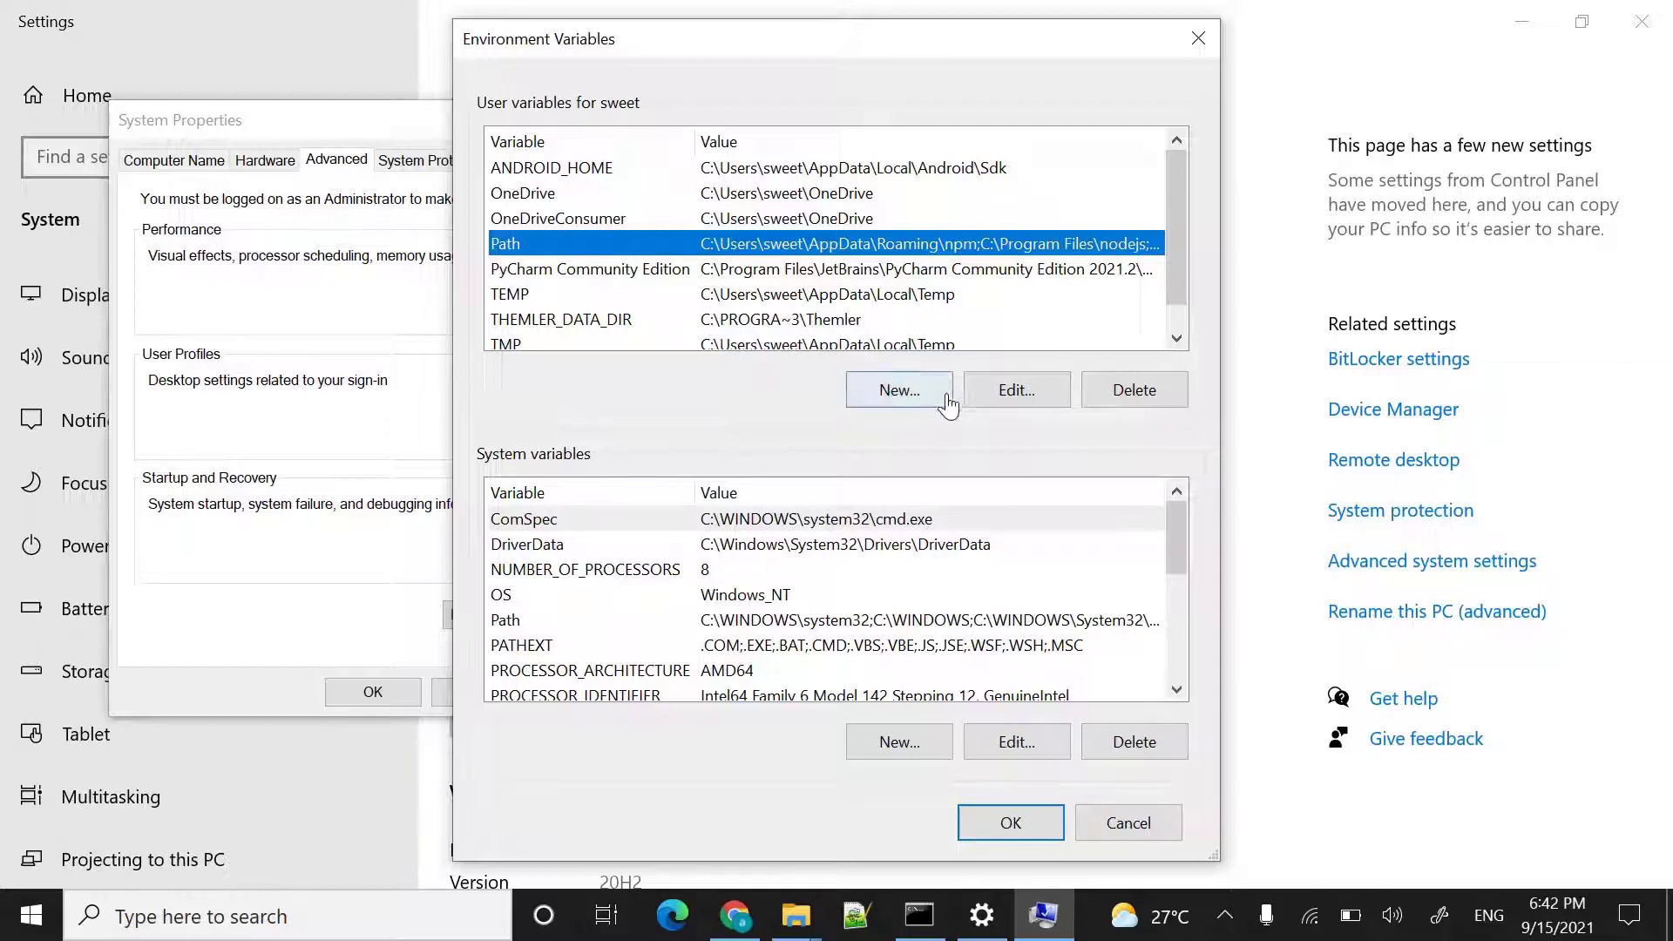
{"action": "left_click", "coordinate": [1031, 405]}
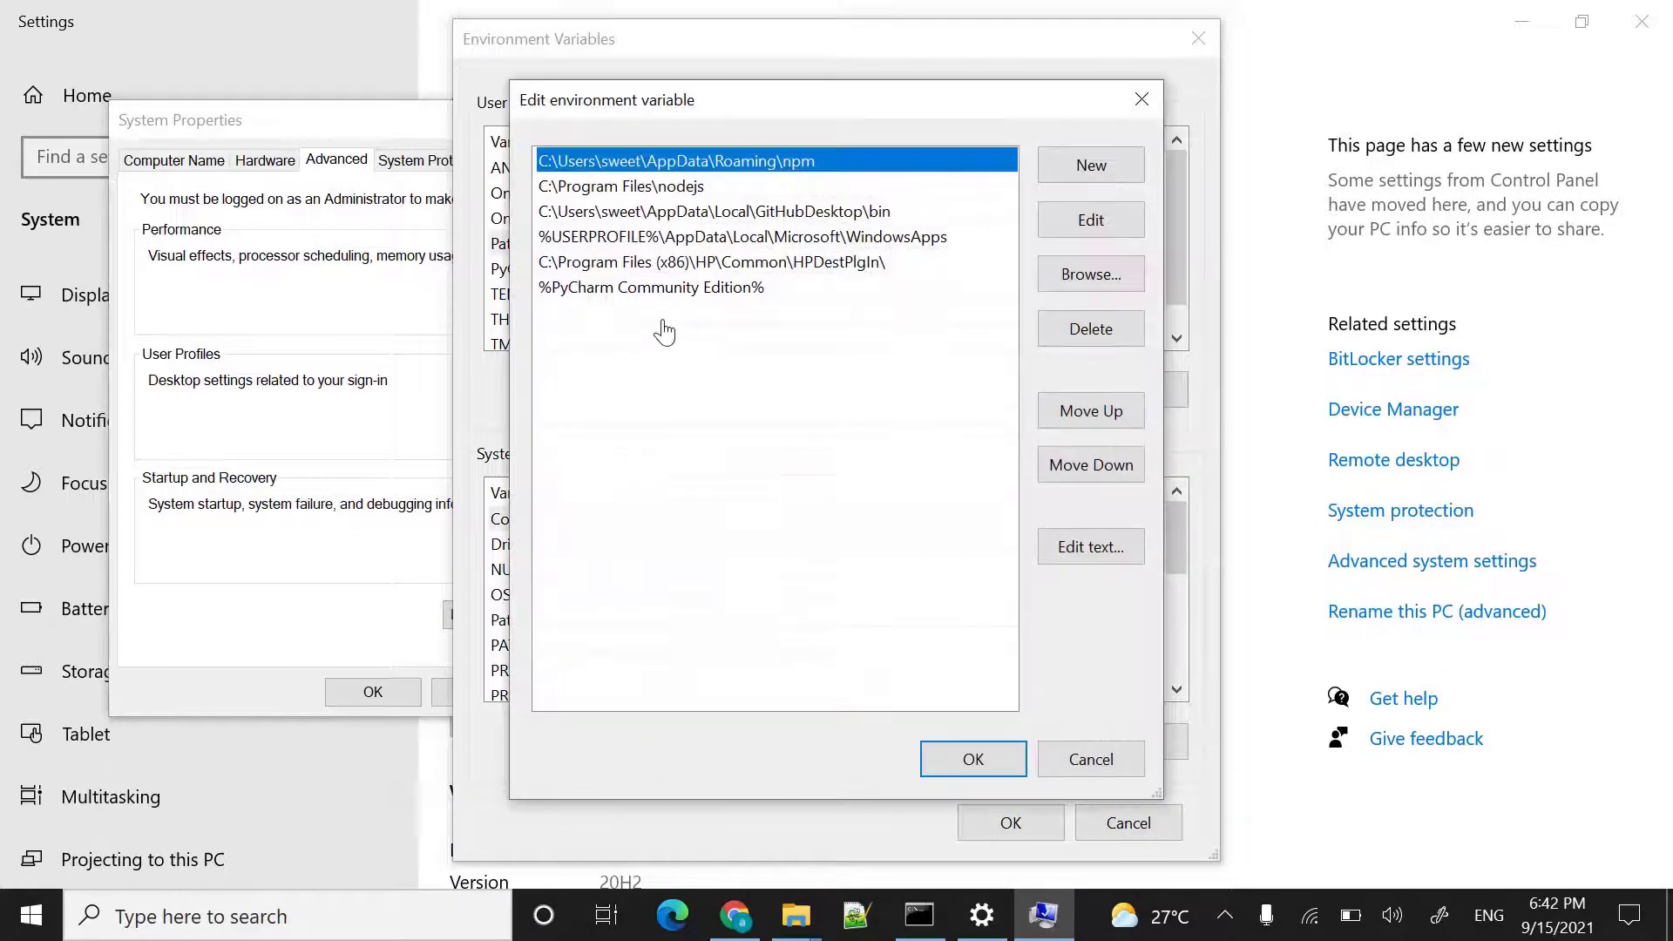
{"action": "left_click", "coordinate": [1063, 170]}
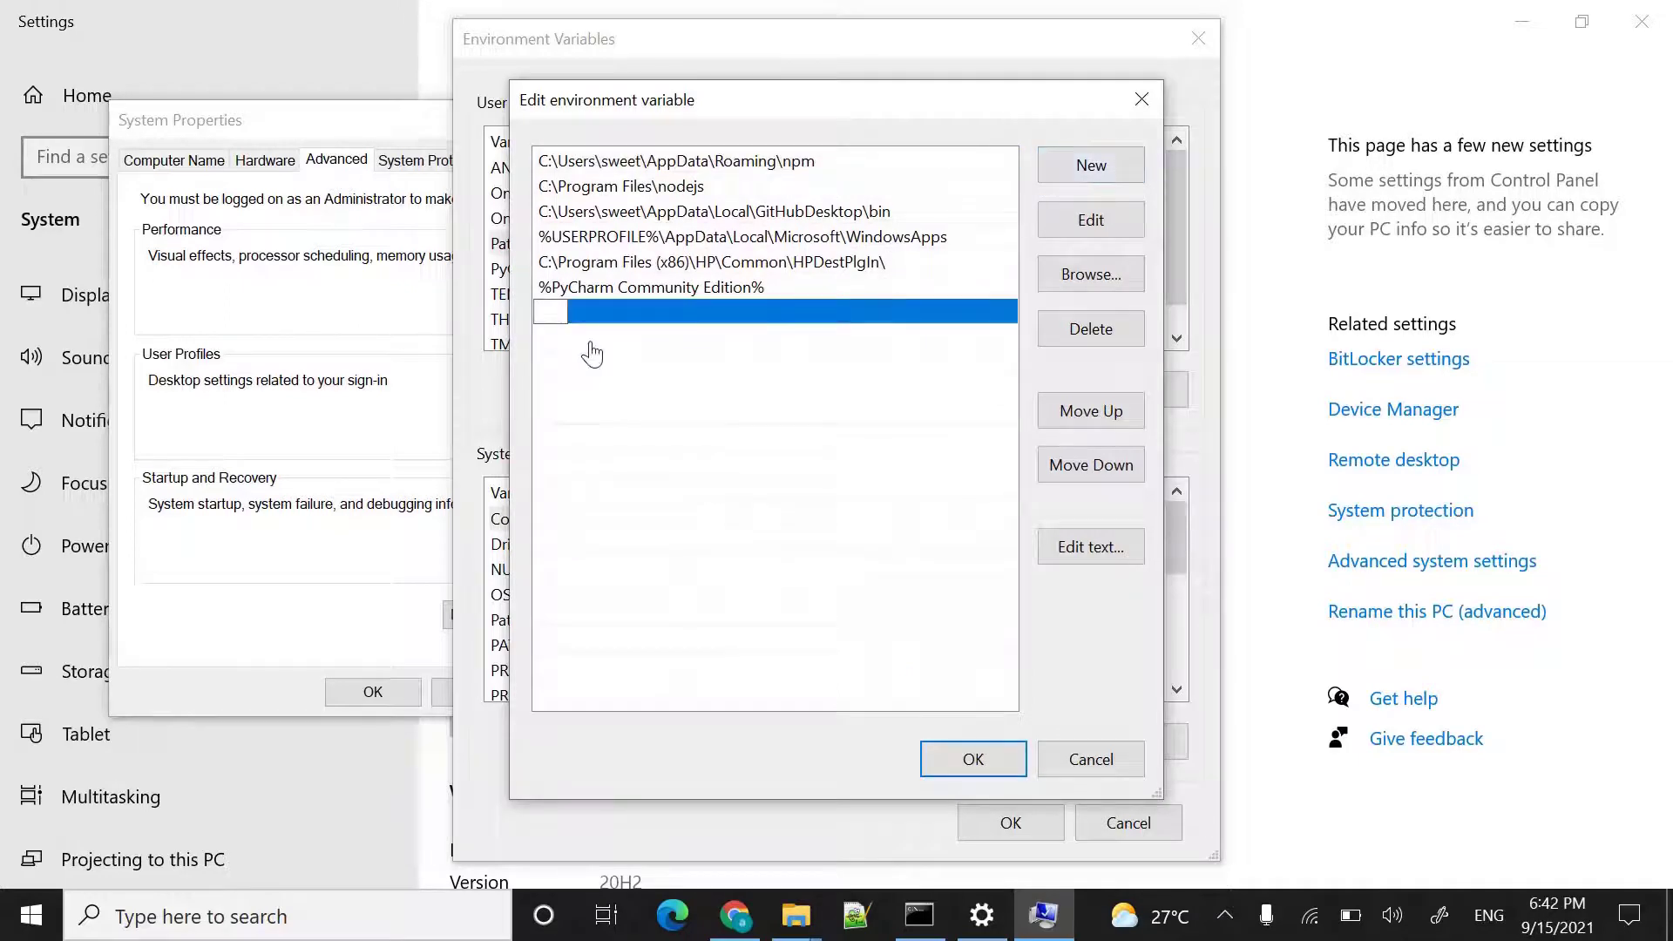
{"action": "mouse_move", "coordinate": [797, 910]}
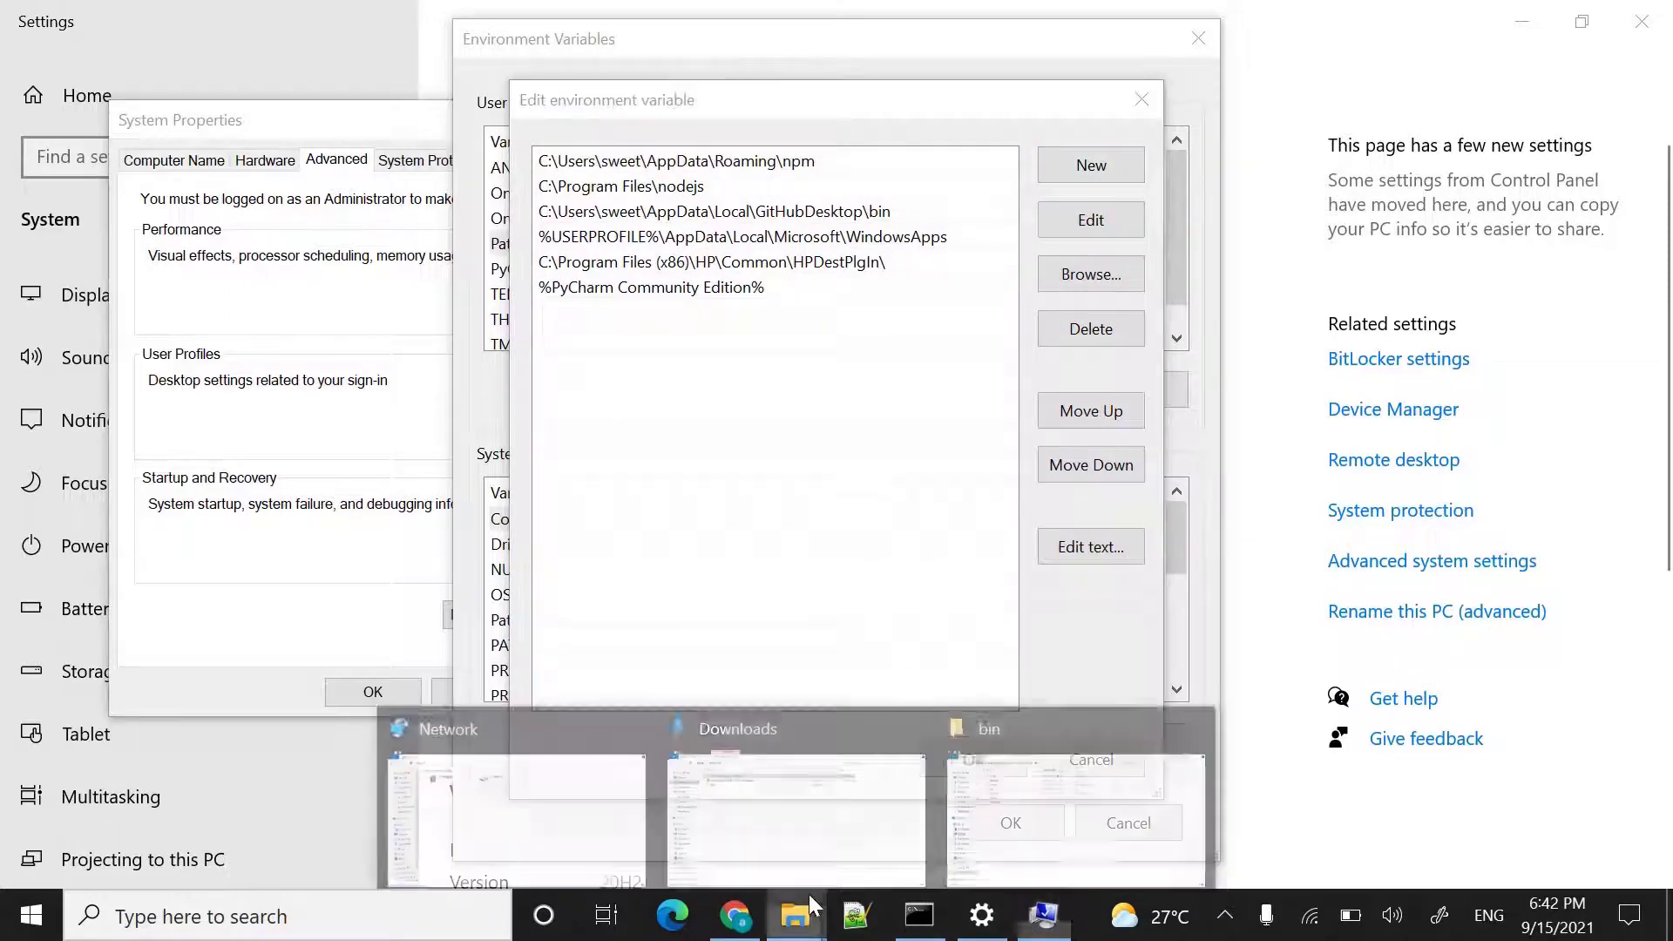
{"action": "left_click", "coordinate": [1106, 834]}
{"action": "left_click", "coordinate": [646, 98]}
{"action": "key", "text": "ctrl+c"}
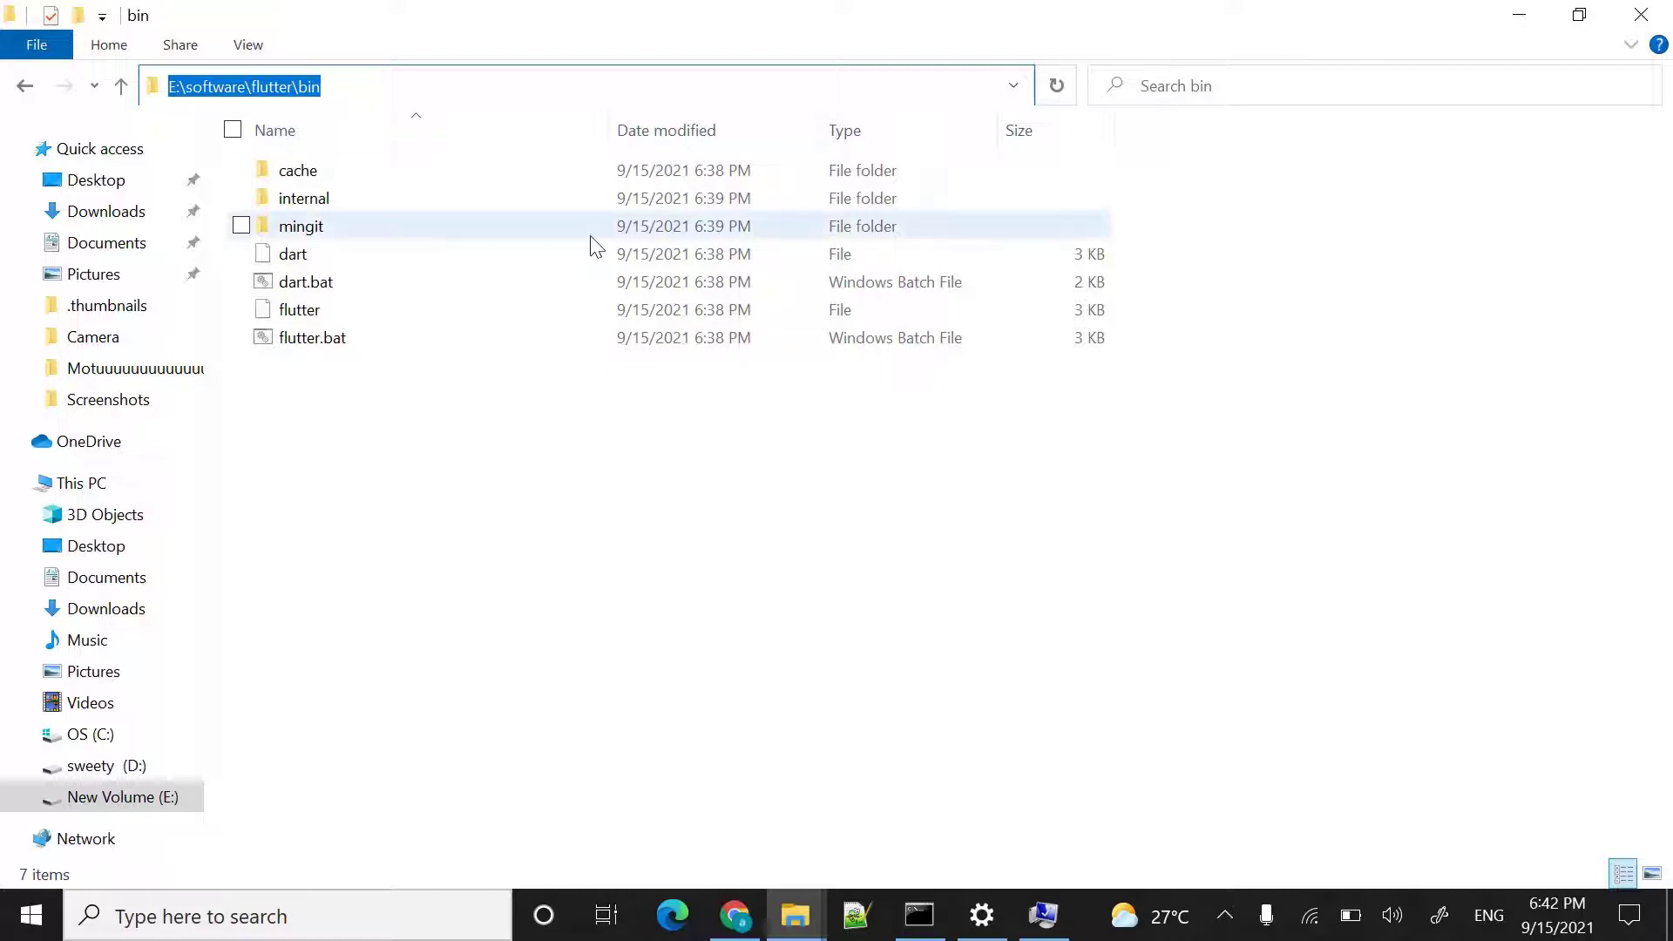
Step: Add E:\software\flutter\bin as a new entry of the user variable Path and confirm all open system dialogs
{"action": "left_click", "coordinate": [1056, 915]}
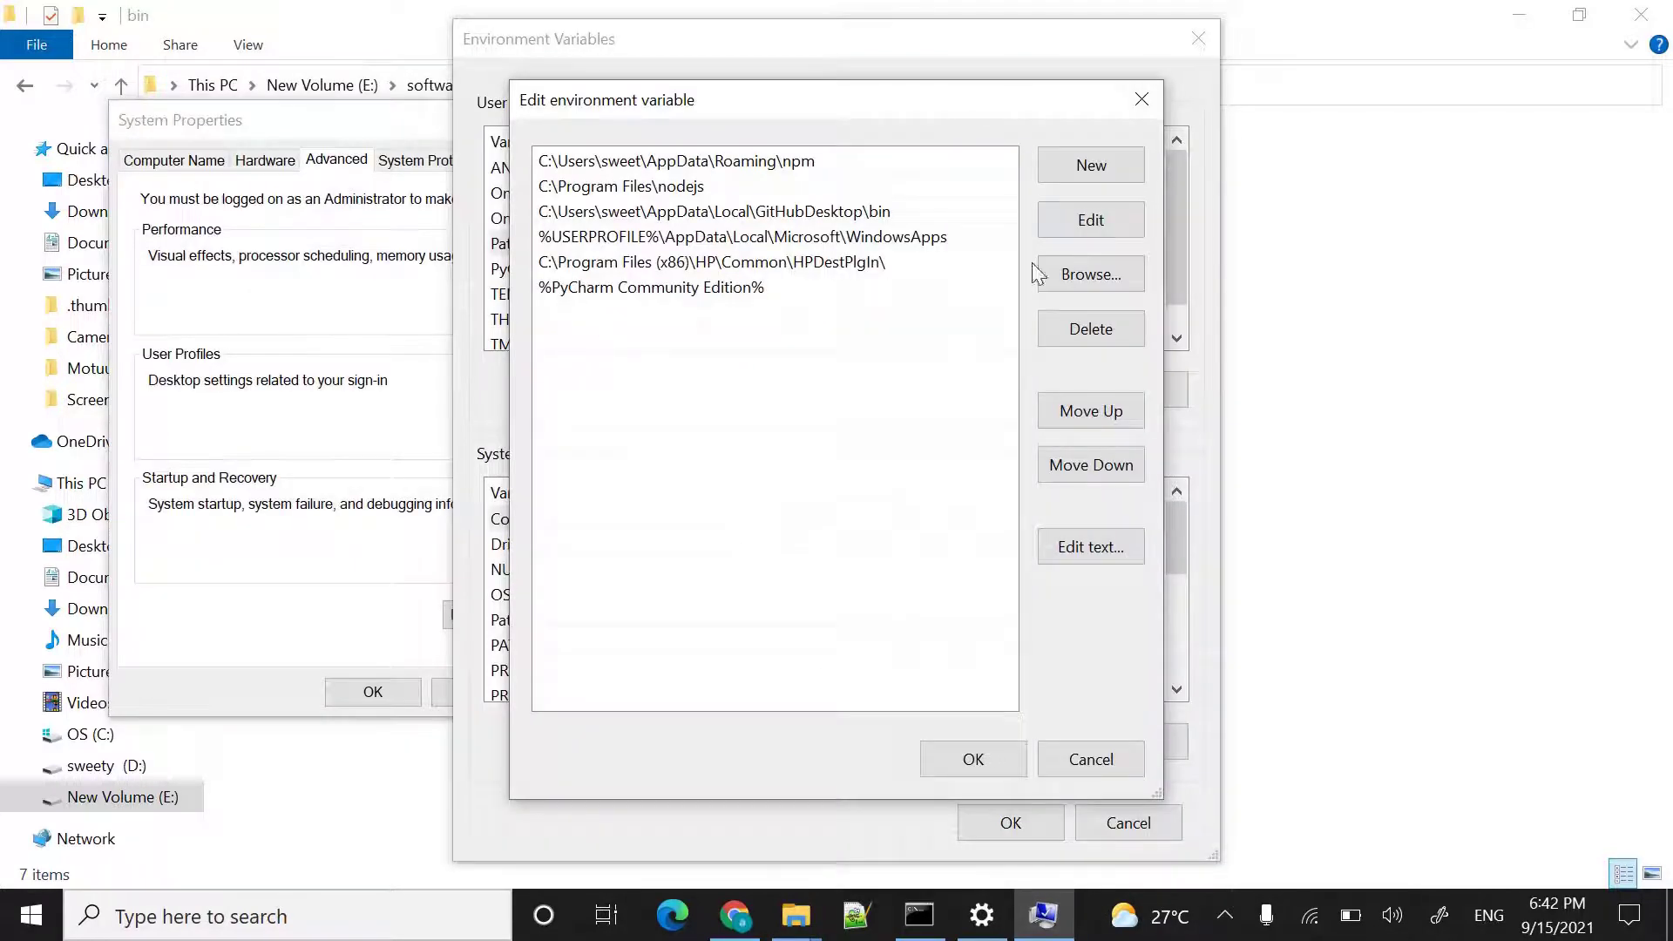
{"action": "left_click", "coordinate": [1076, 165]}
{"action": "key", "text": "ctrl+v"}
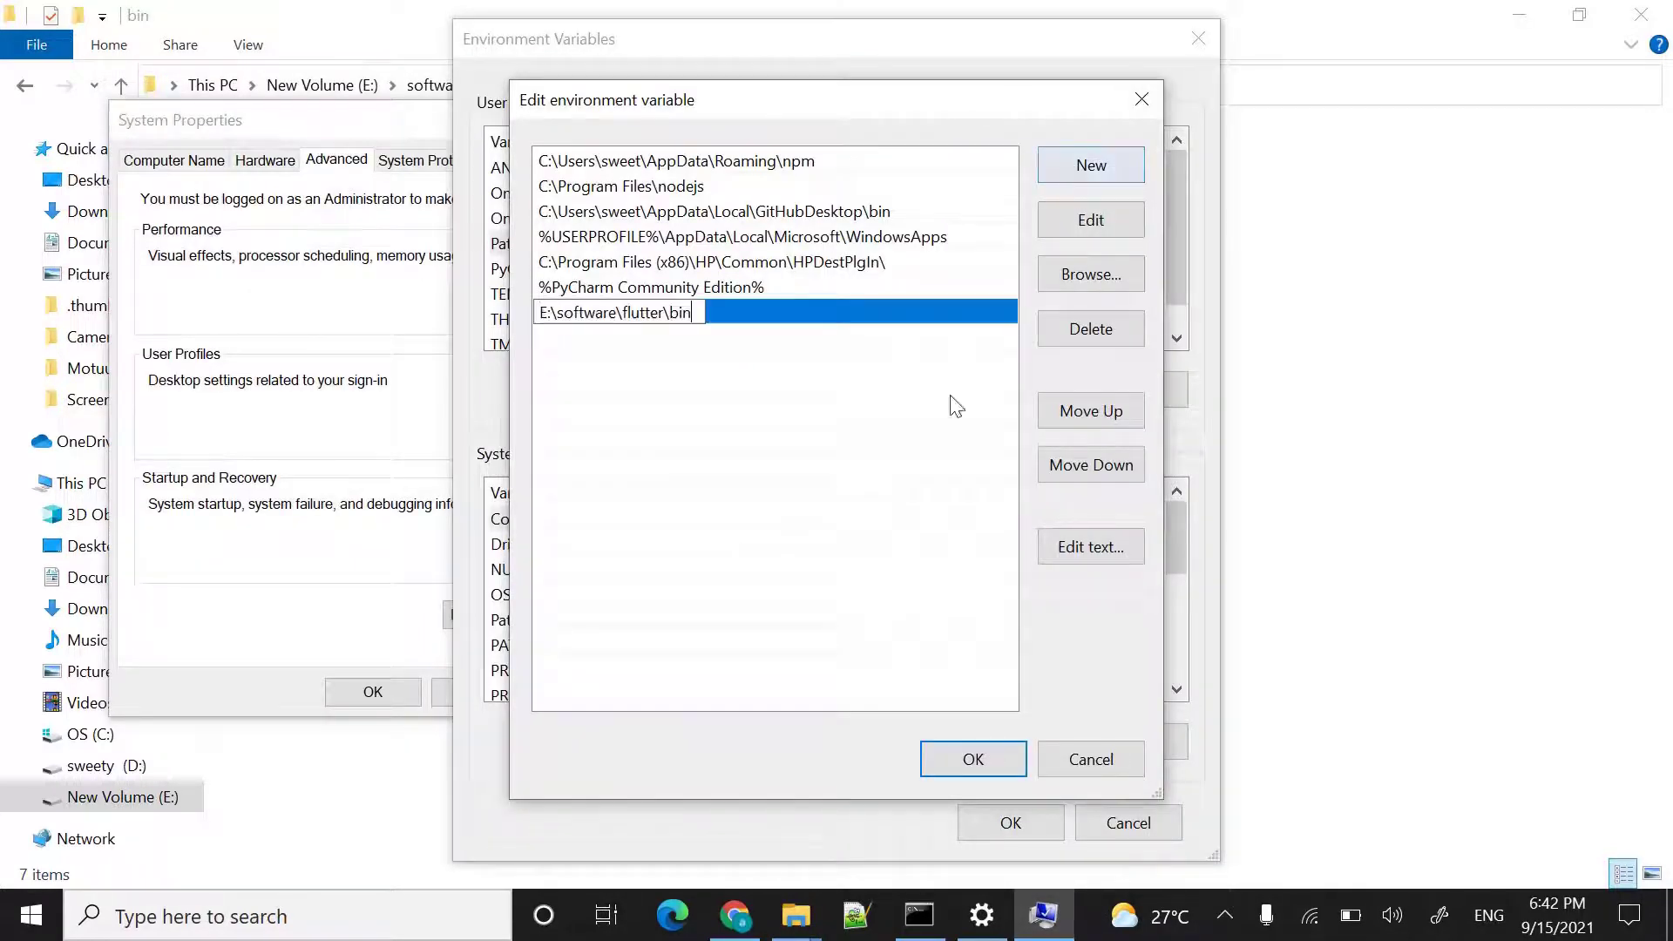
{"action": "left_click", "coordinate": [1009, 761]}
{"action": "left_click", "coordinate": [1031, 815]}
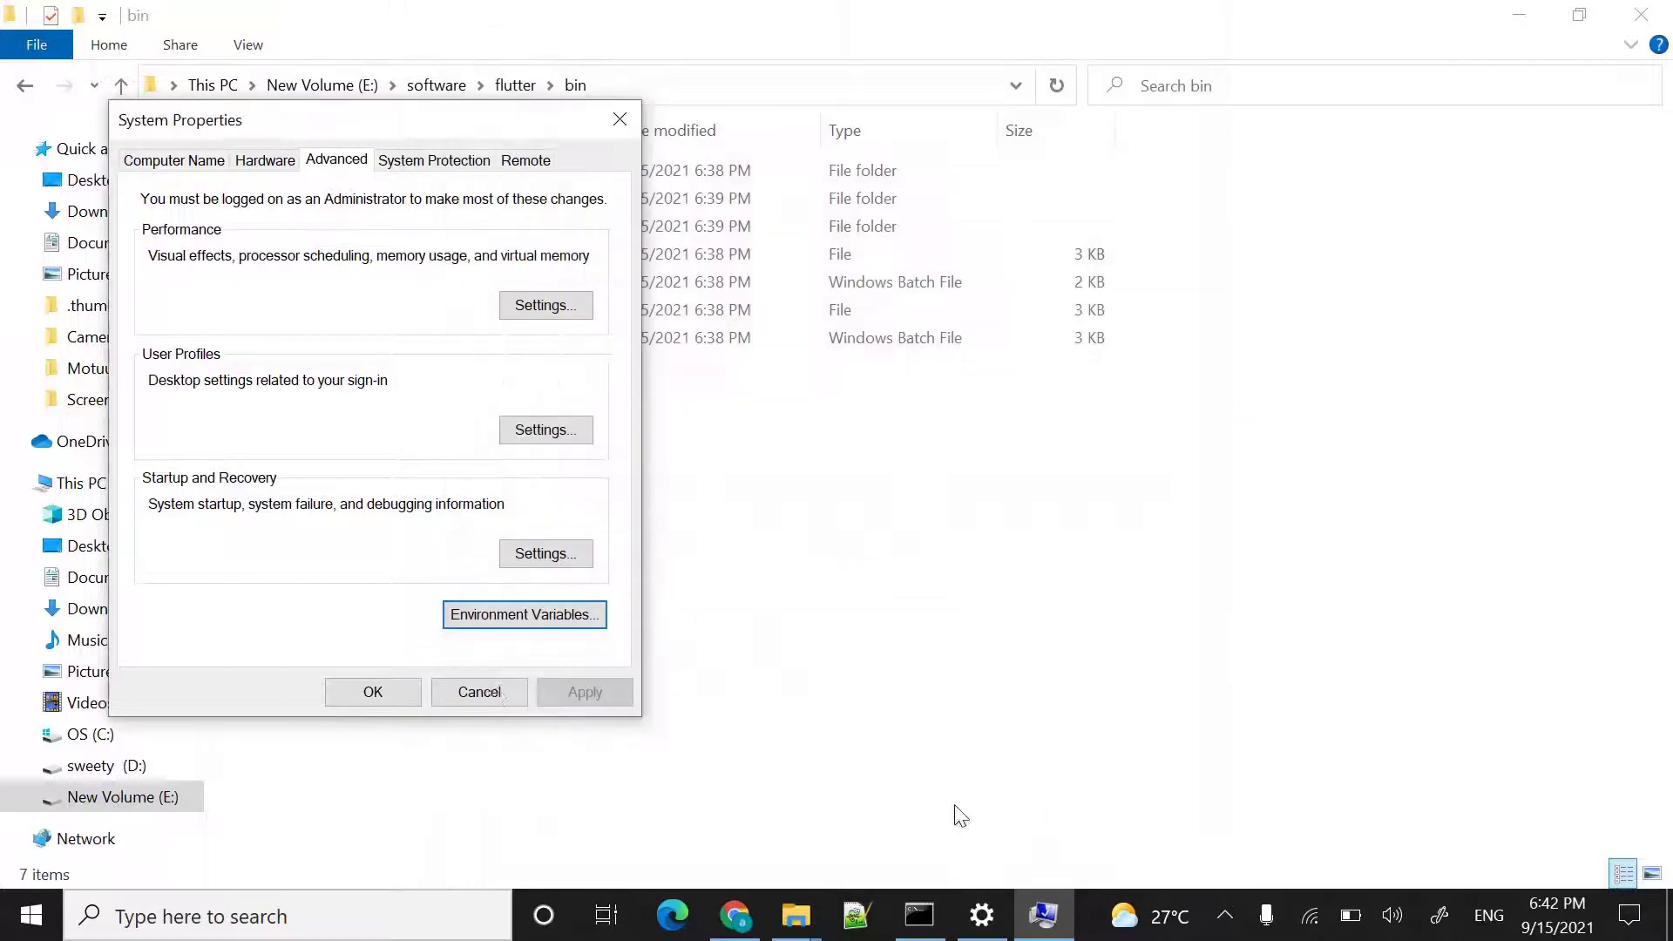
{"action": "left_click", "coordinate": [378, 690]}
Step: Close the old Command Prompt window and the Settings window
{"action": "left_click", "coordinate": [934, 914]}
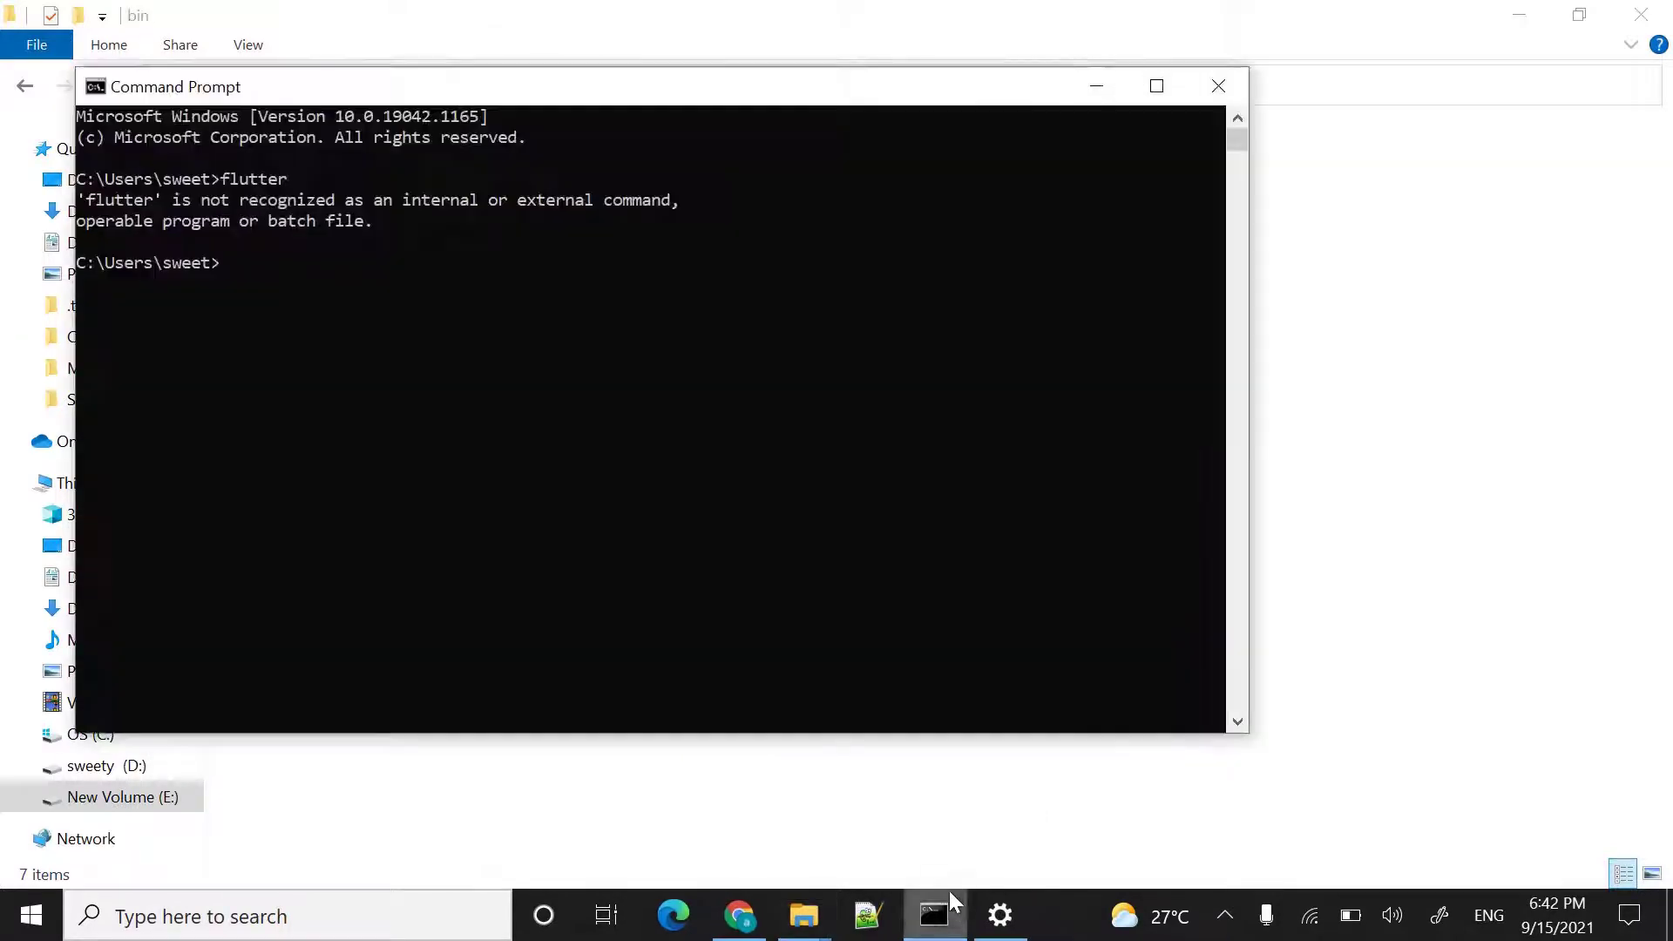
{"action": "left_click", "coordinate": [1218, 85]}
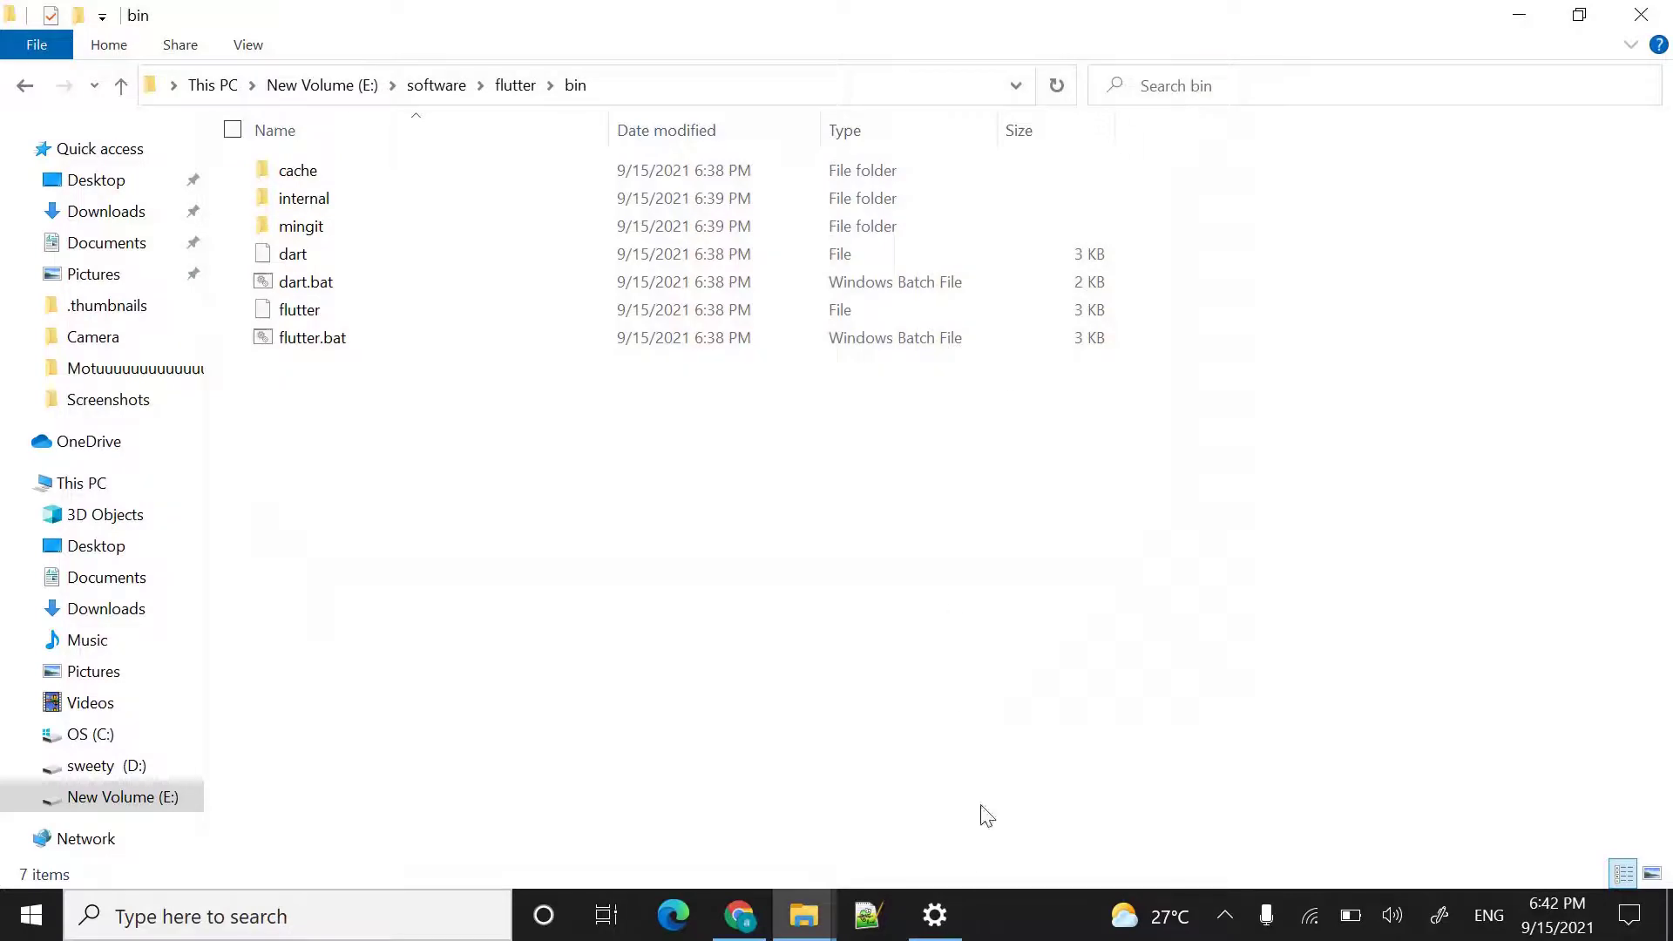
{"action": "left_click", "coordinate": [955, 919]}
{"action": "left_click", "coordinate": [1652, 13]}
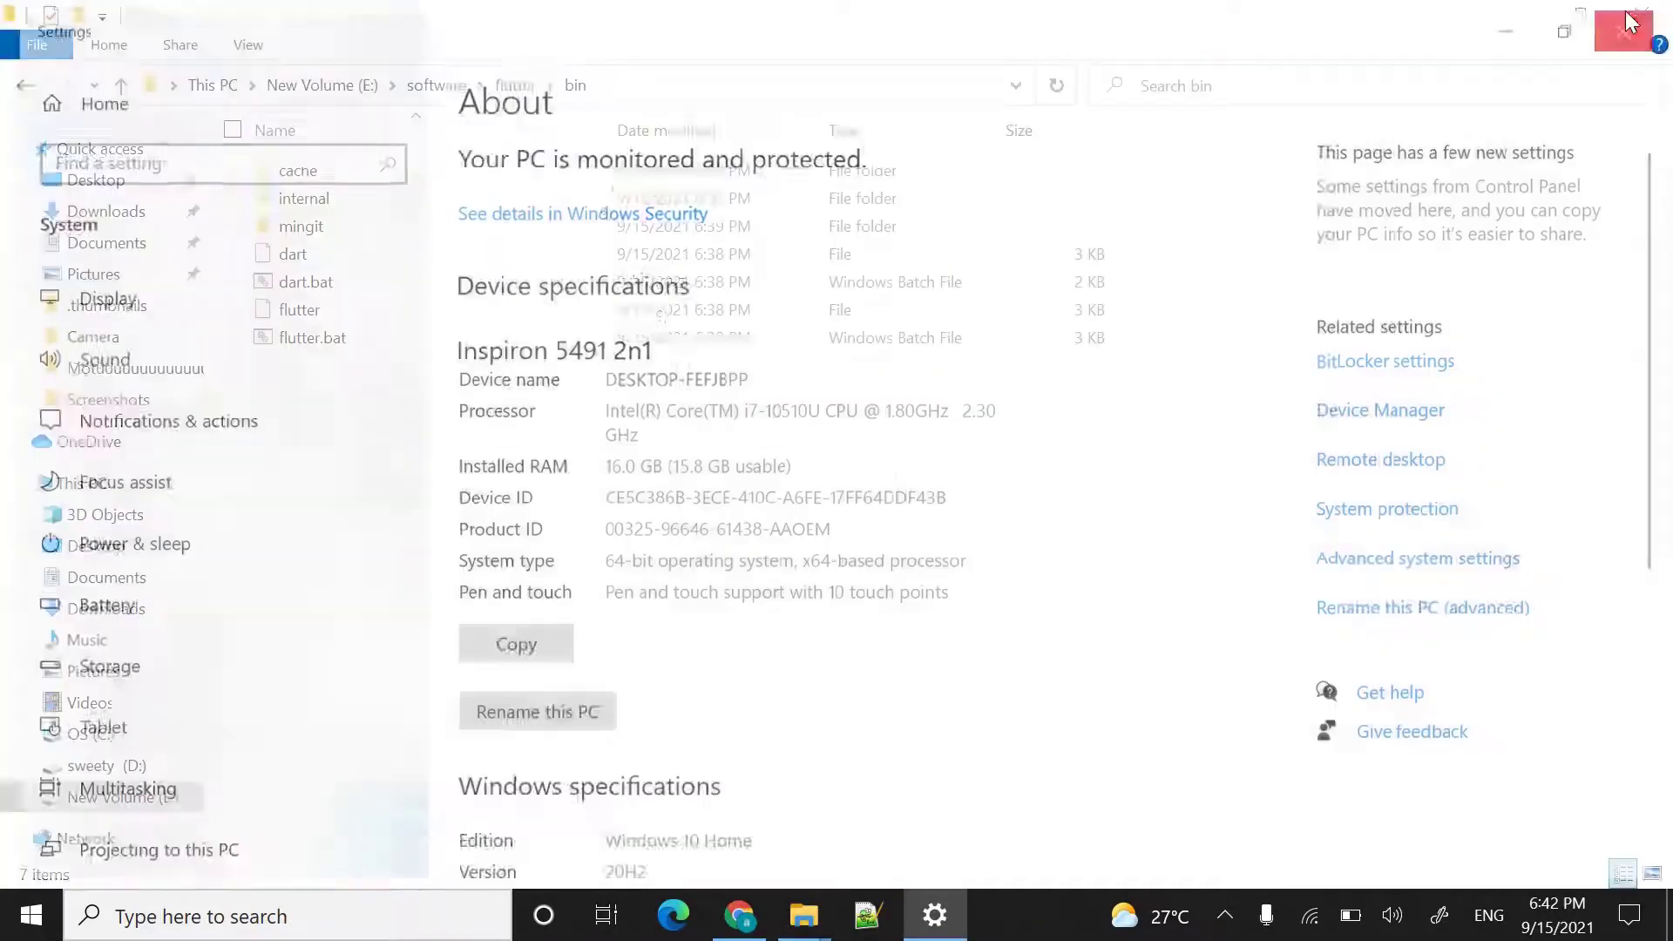
Step: Open a new Command Prompt and run flutter to test the updated Path
{"action": "left_click", "coordinate": [175, 906]}
{"action": "type", "text": "cmd"}
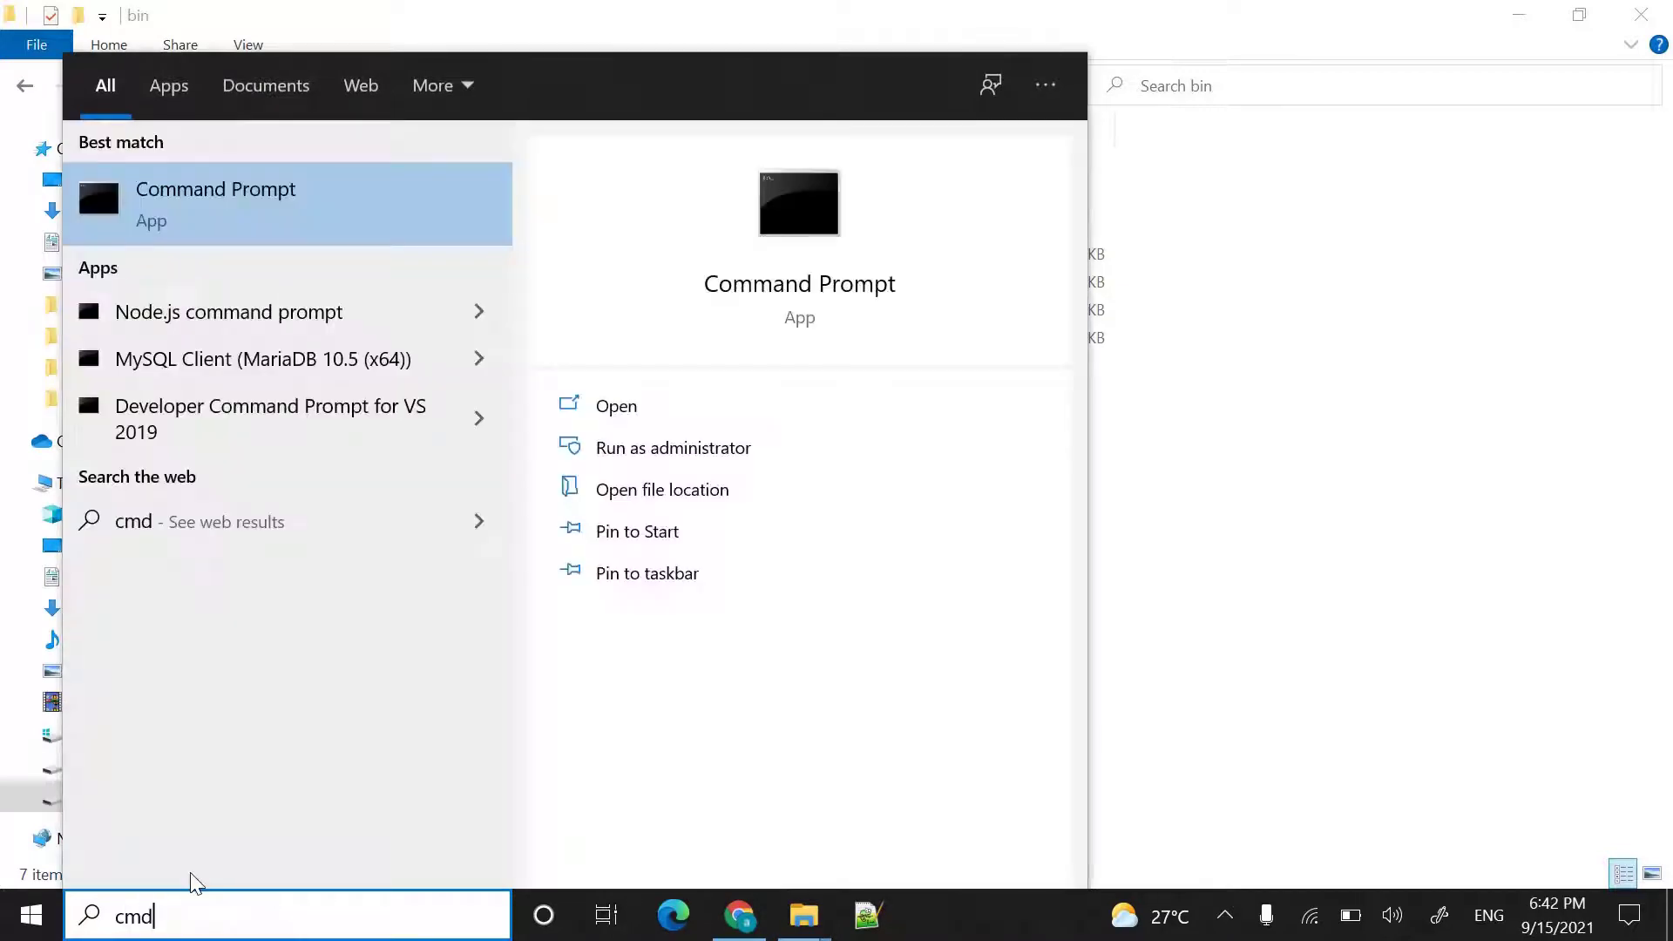
{"action": "key", "text": "Return"}
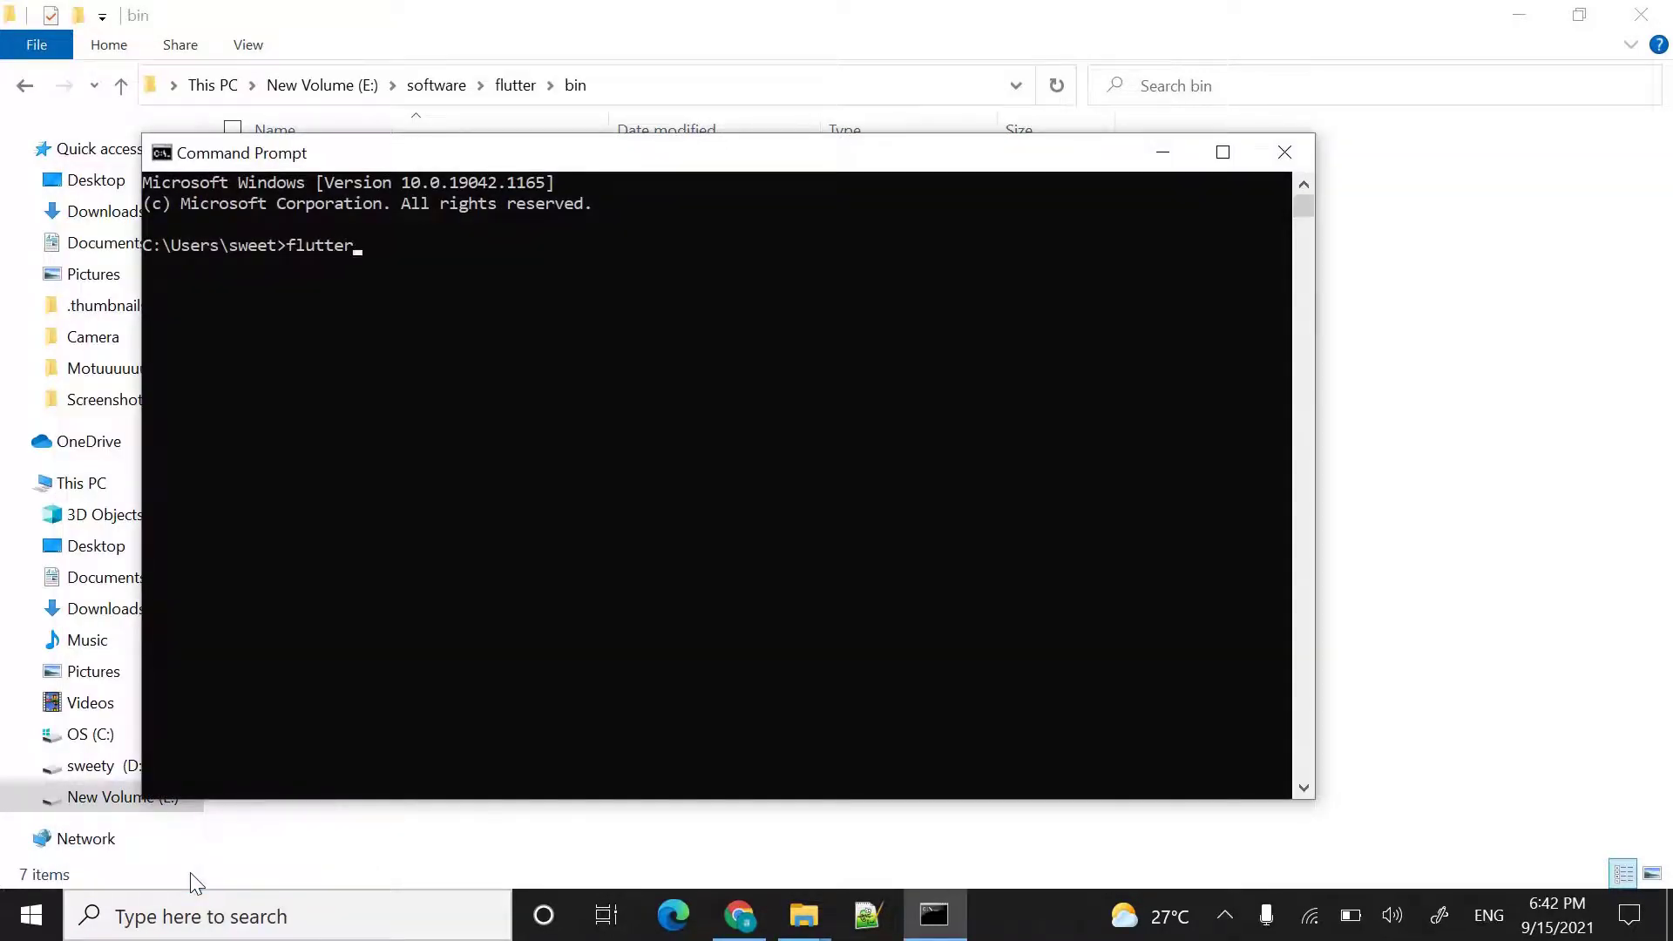
{"action": "type", "text": "flutter"}
{"action": "key", "text": "Return"}
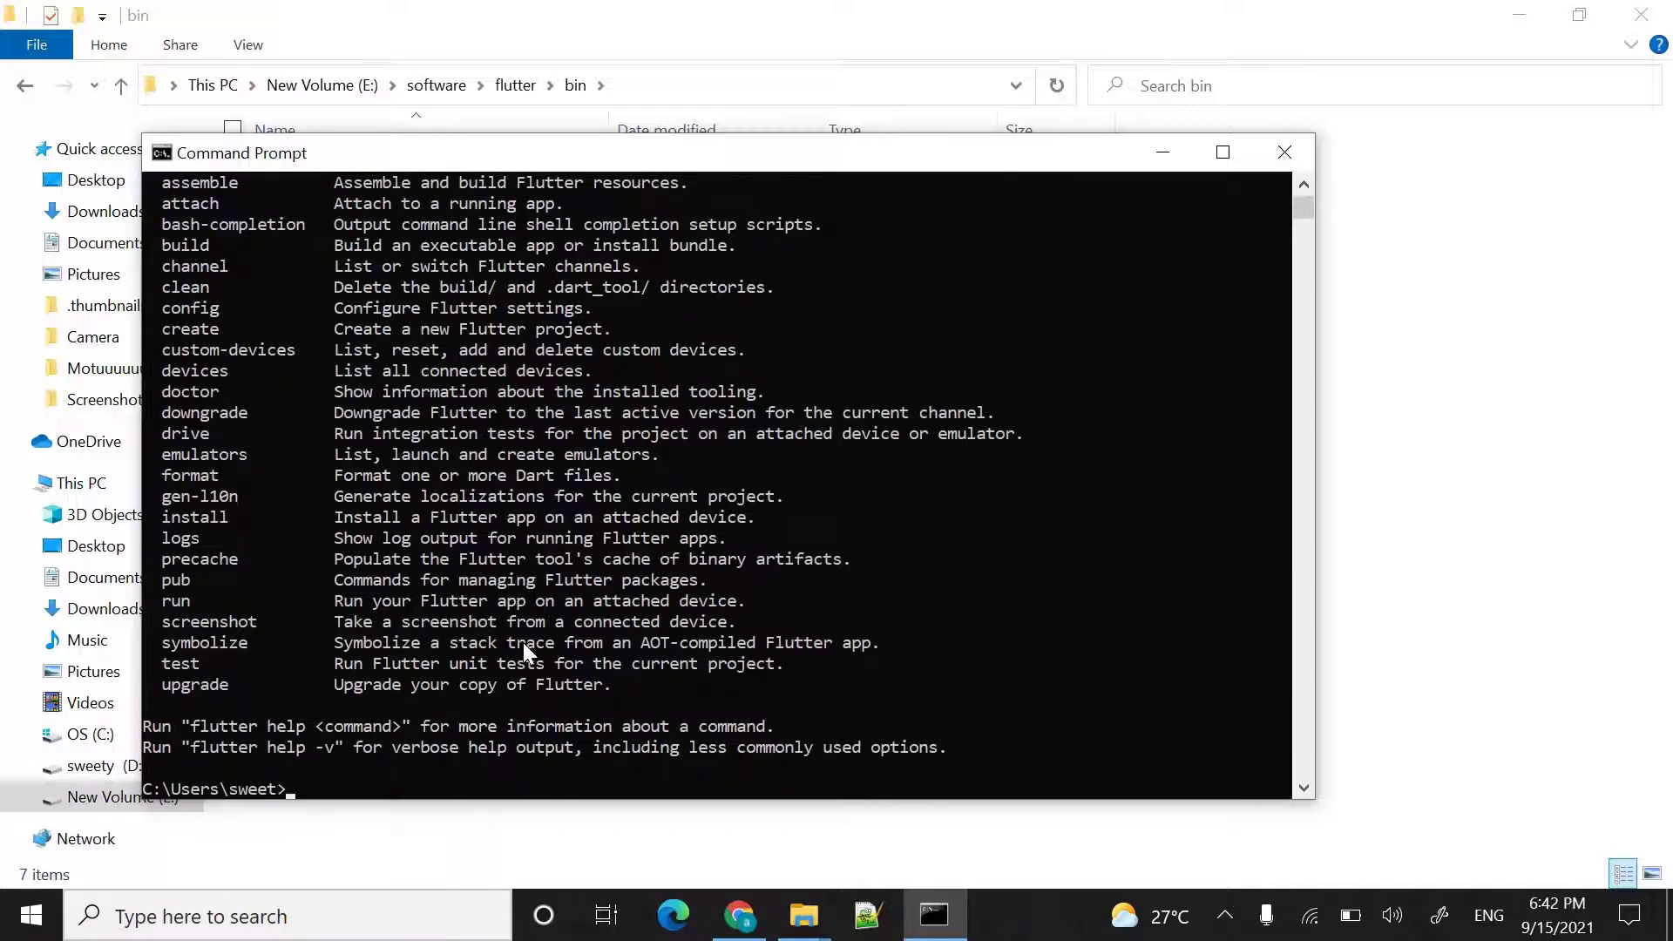
Step: Look through the flutter help output and check the installed version with flutter --version
{"action": "scroll", "coordinate": [523, 641], "scroll_direction": "up", "scroll_amount": 3}
{"action": "scroll", "coordinate": [524, 641], "scroll_direction": "up", "scroll_amount": 6}
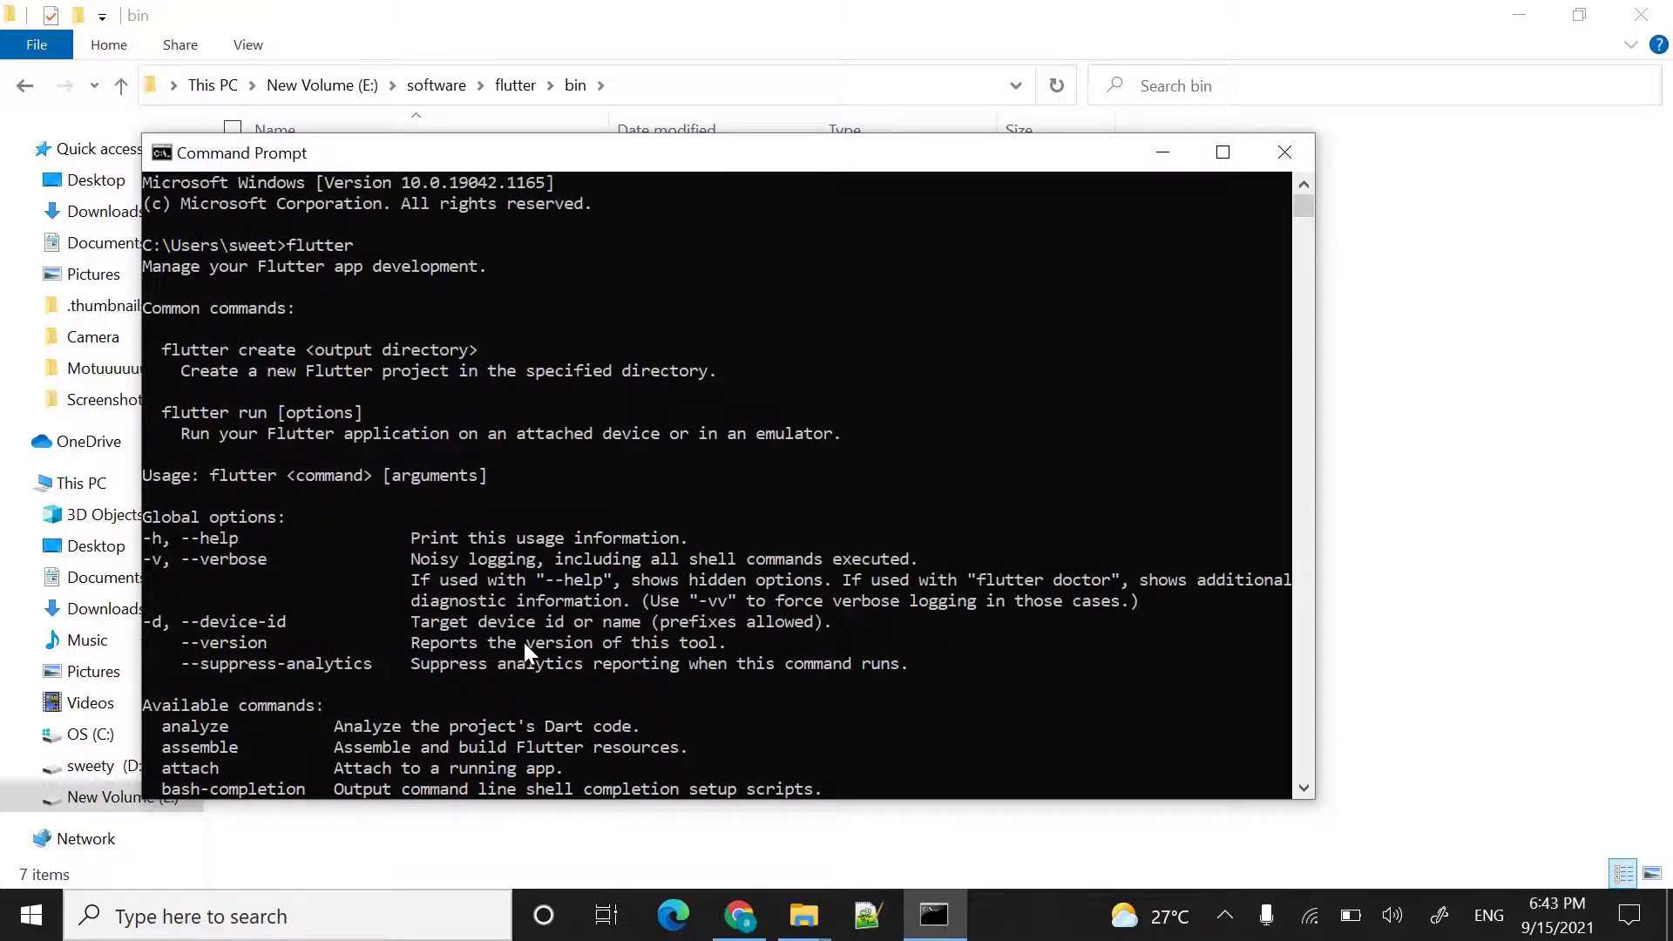
{"action": "scroll", "coordinate": [524, 642], "scroll_direction": "down", "scroll_amount": 12}
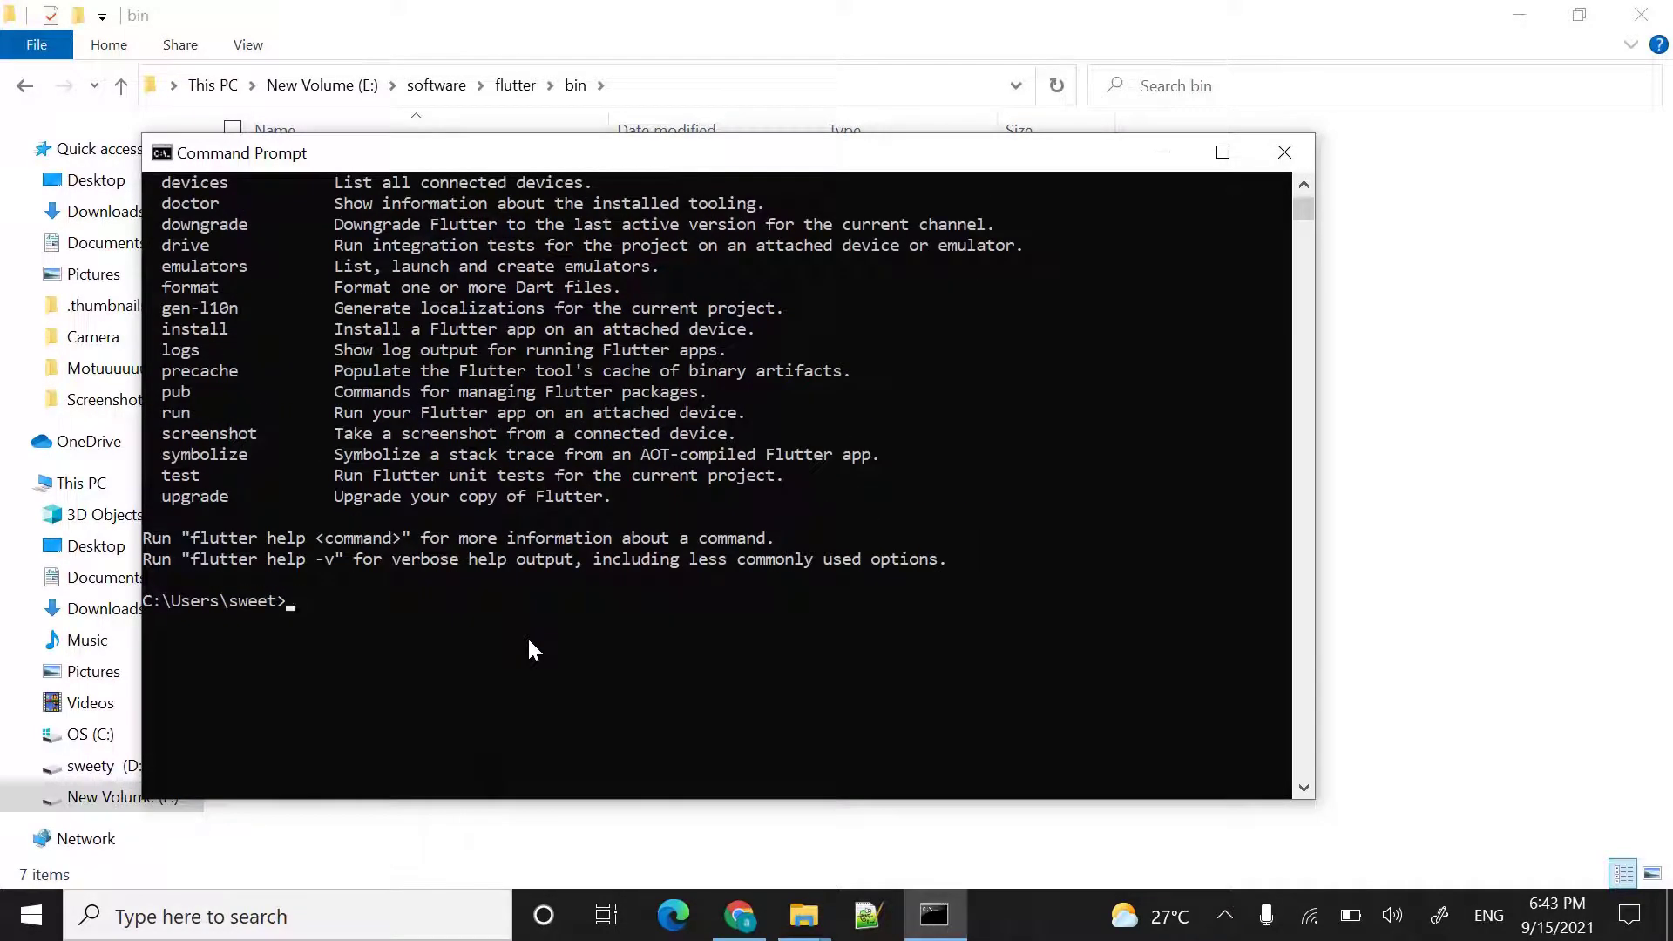
{"action": "type", "text": "flutter --version"}
{"action": "key", "text": "Return"}
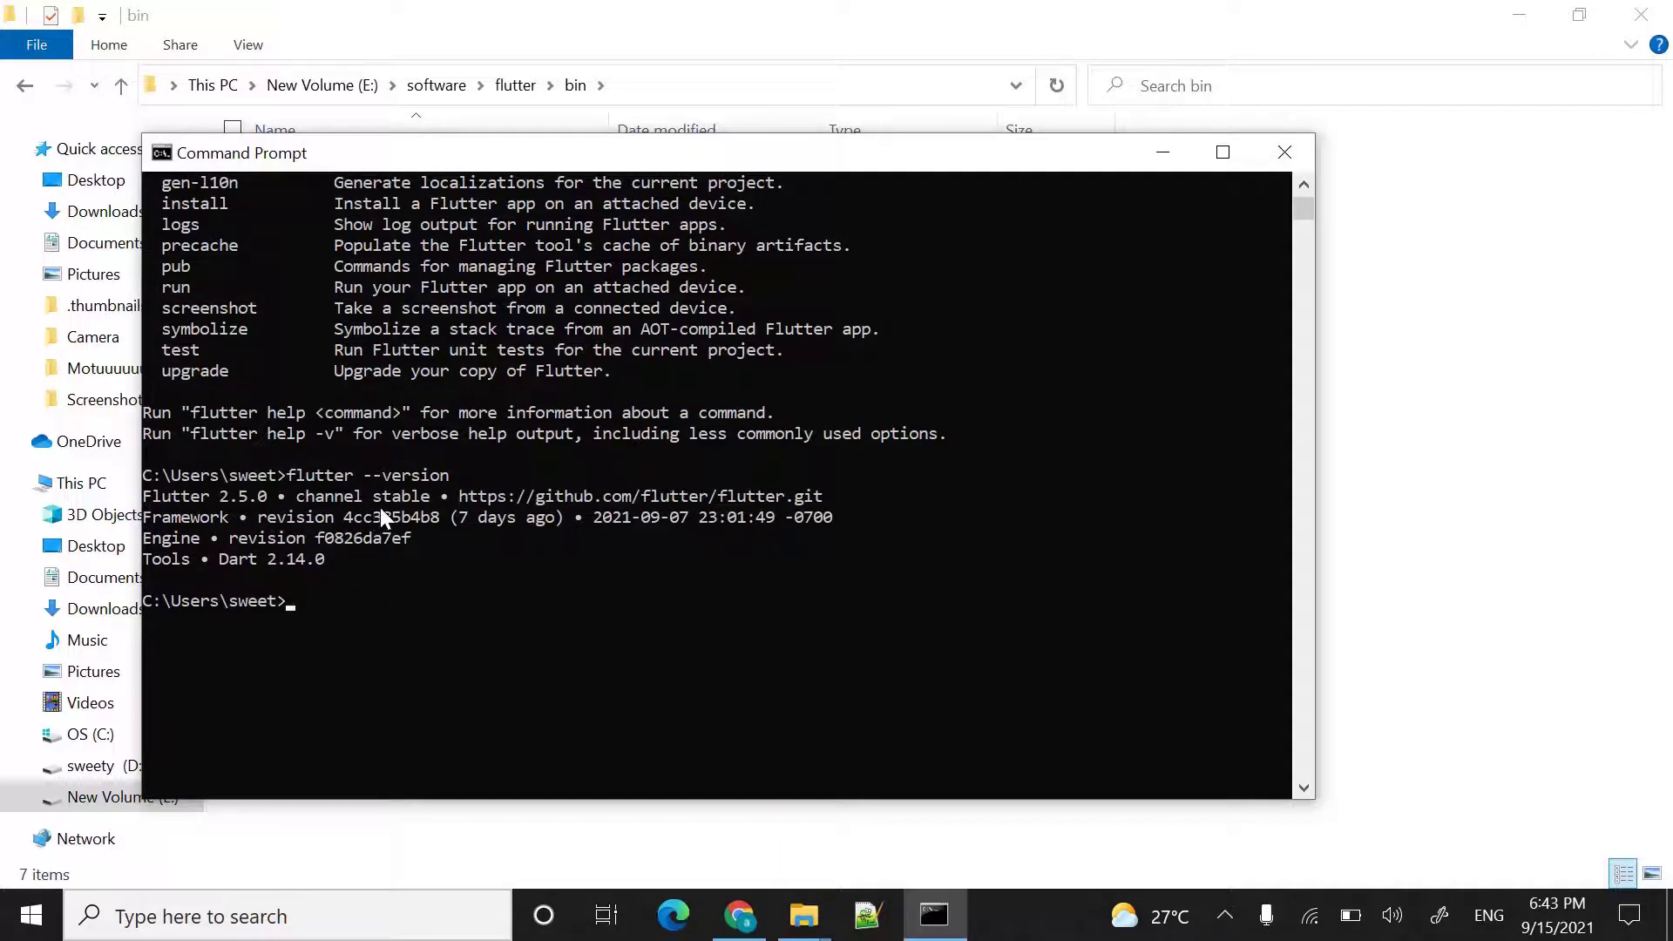
Step: Switch to Chrome to find the guide's Run flutter doctor section, and run flutter doctor in the Command Prompt
{"action": "left_click", "coordinate": [741, 916]}
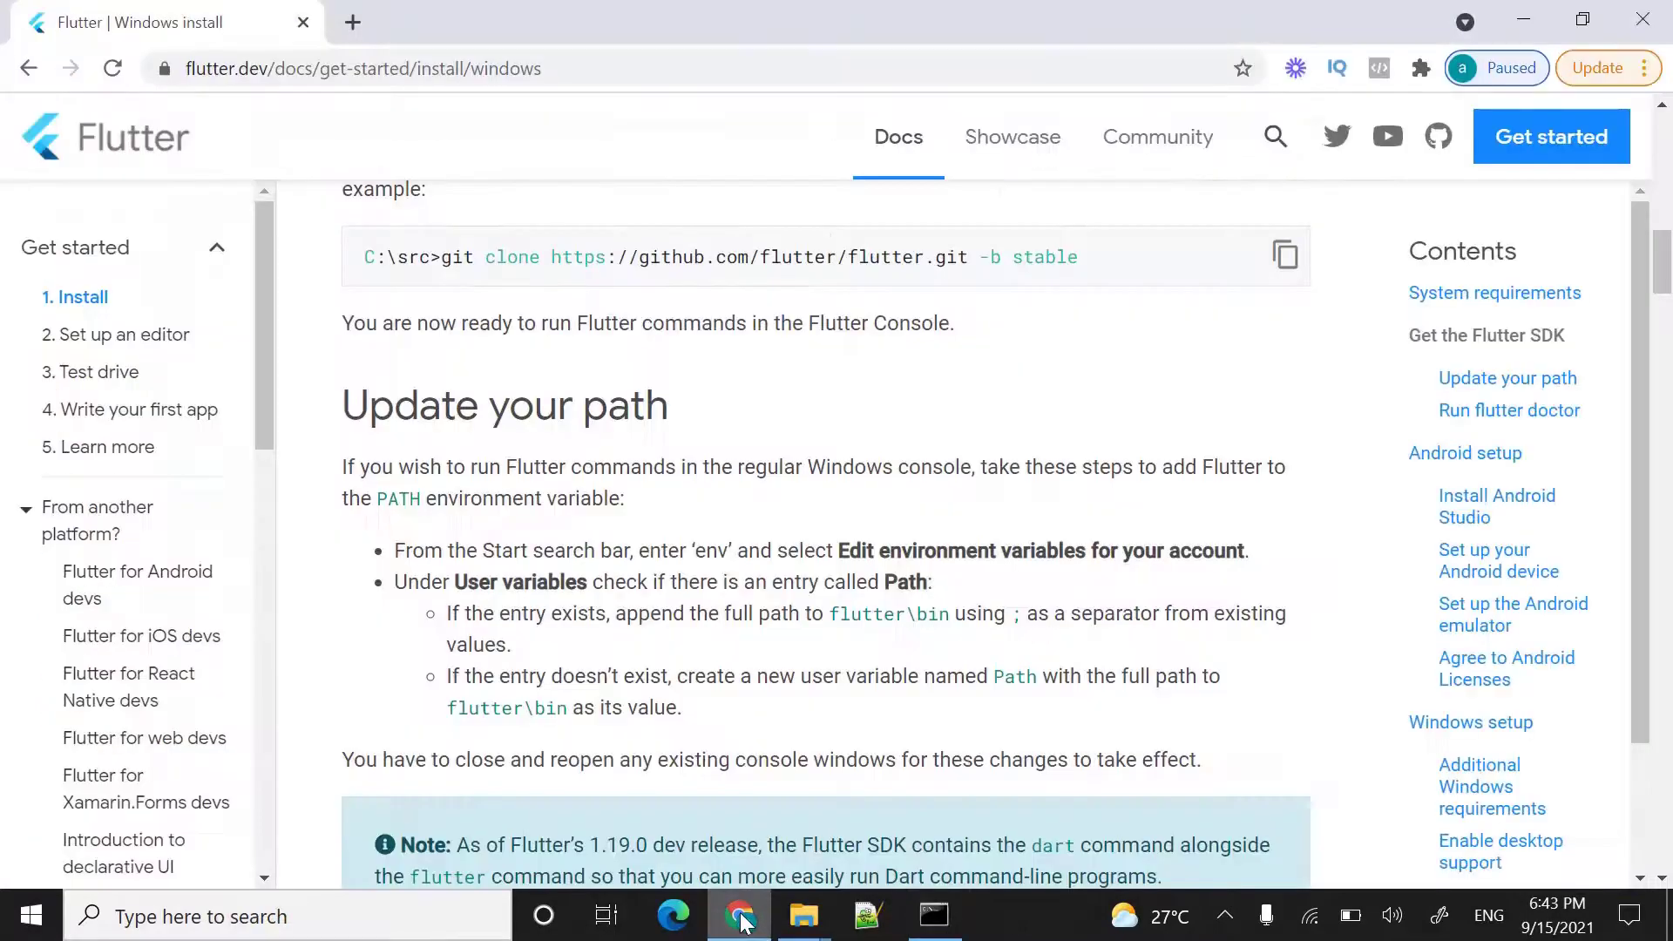
{"action": "scroll", "coordinate": [315, 675], "scroll_direction": "down", "scroll_amount": 2}
{"action": "scroll", "coordinate": [316, 675], "scroll_direction": "down", "scroll_amount": 15}
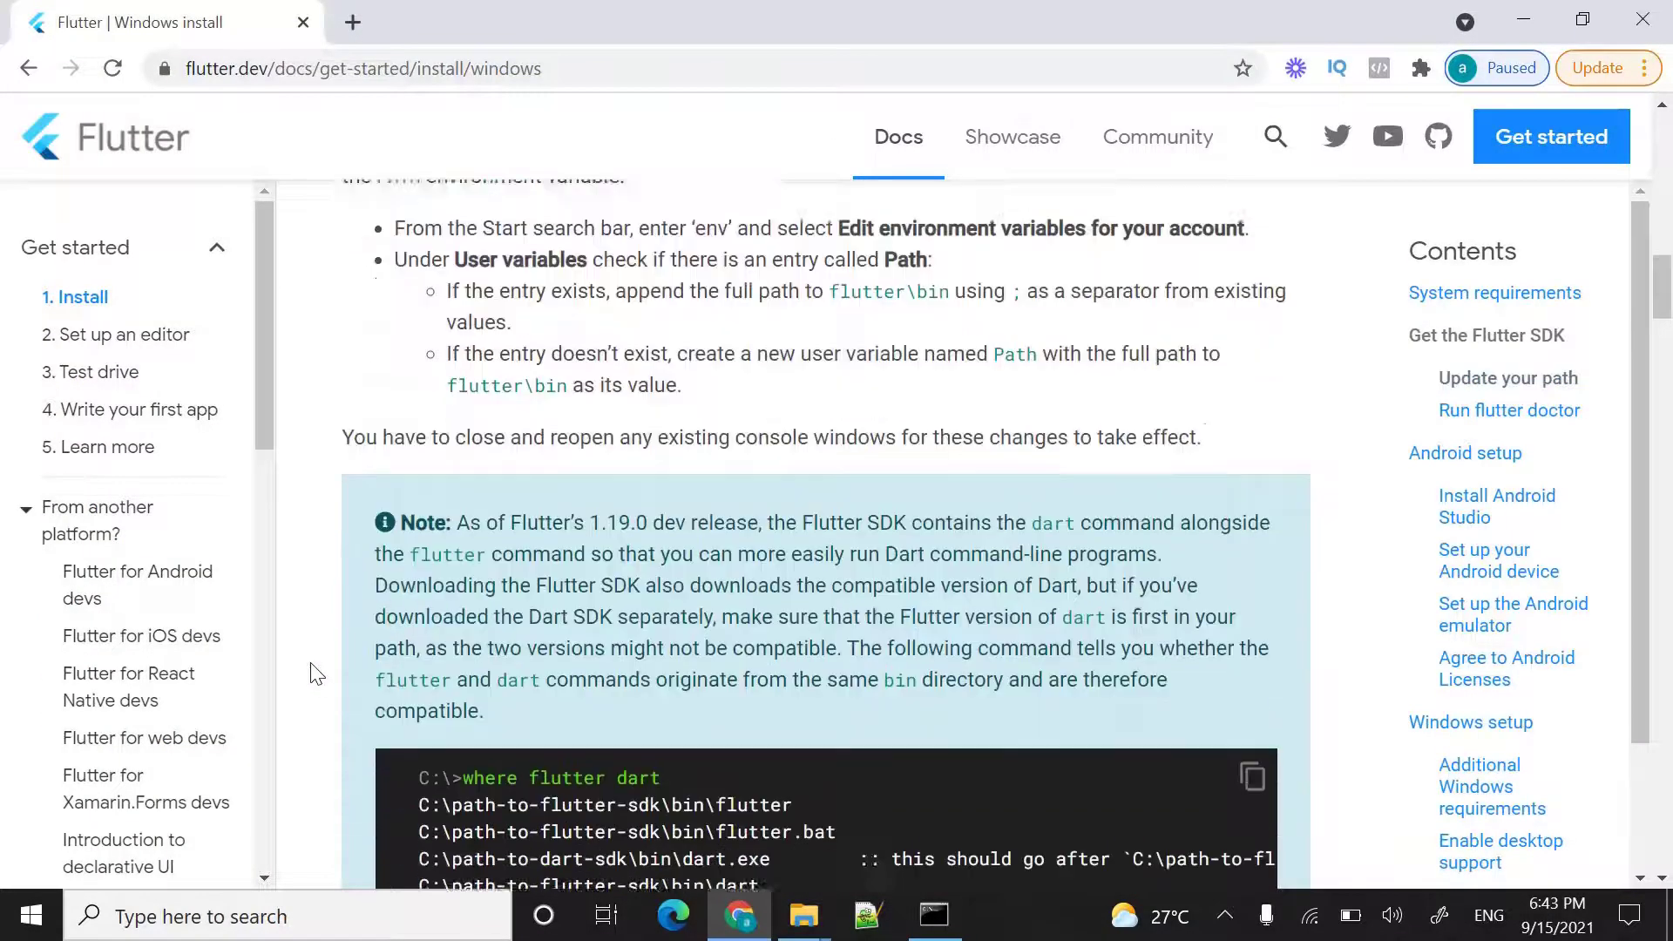
{"action": "scroll", "coordinate": [311, 680], "scroll_direction": "down", "scroll_amount": 3}
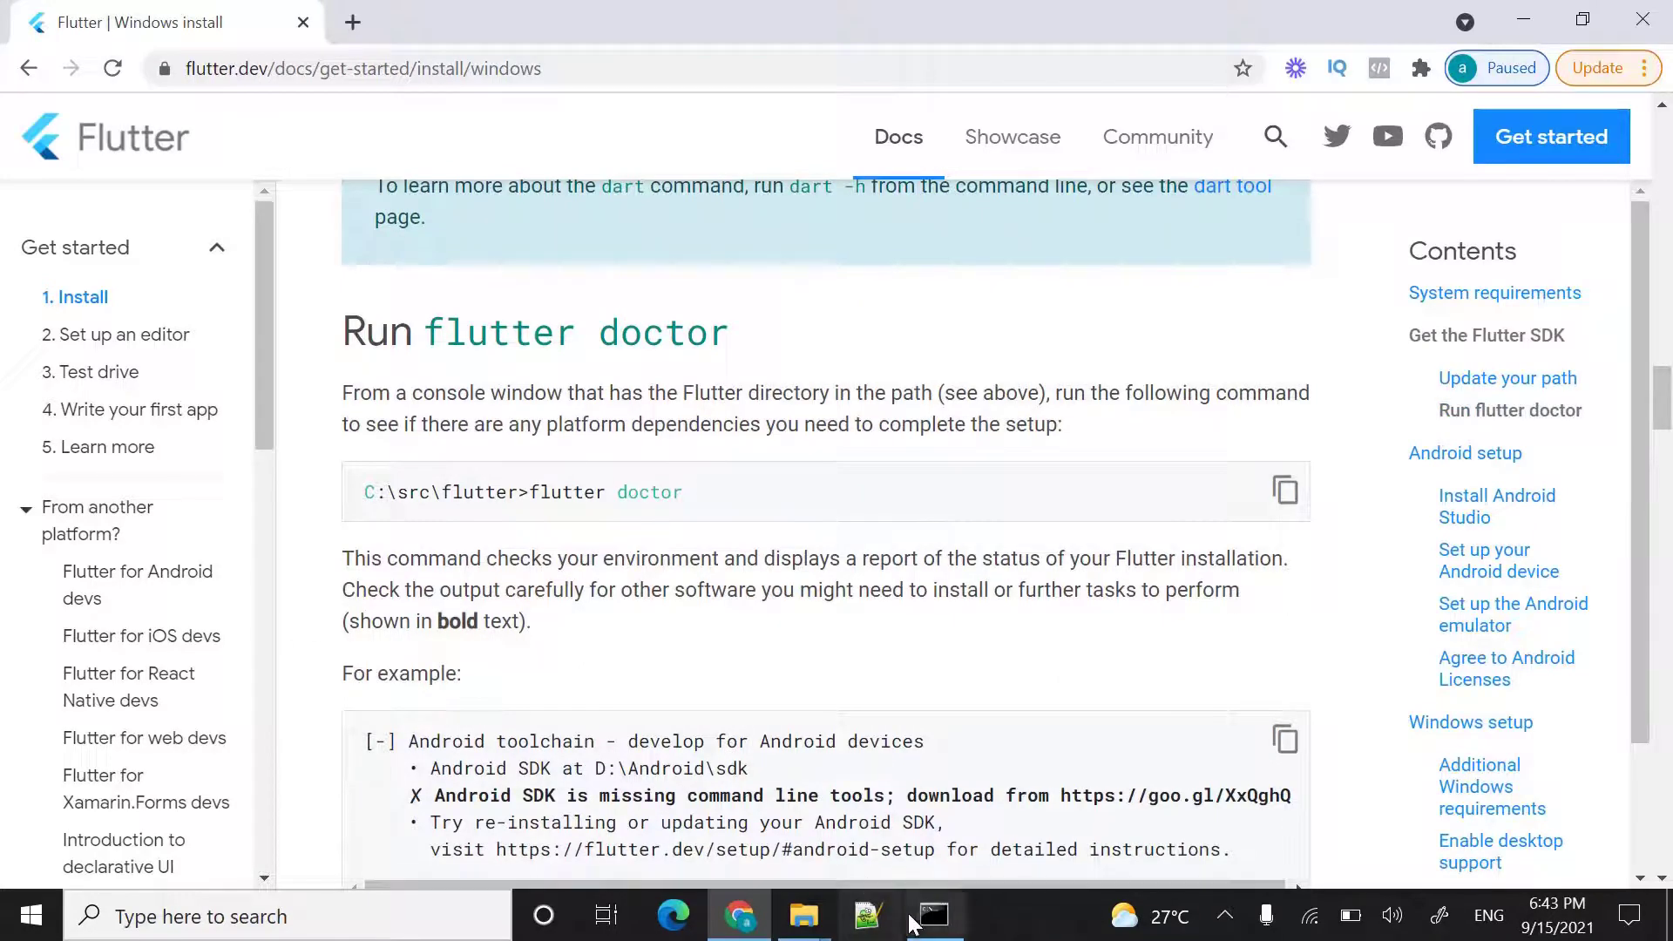
{"action": "left_click", "coordinate": [934, 915]}
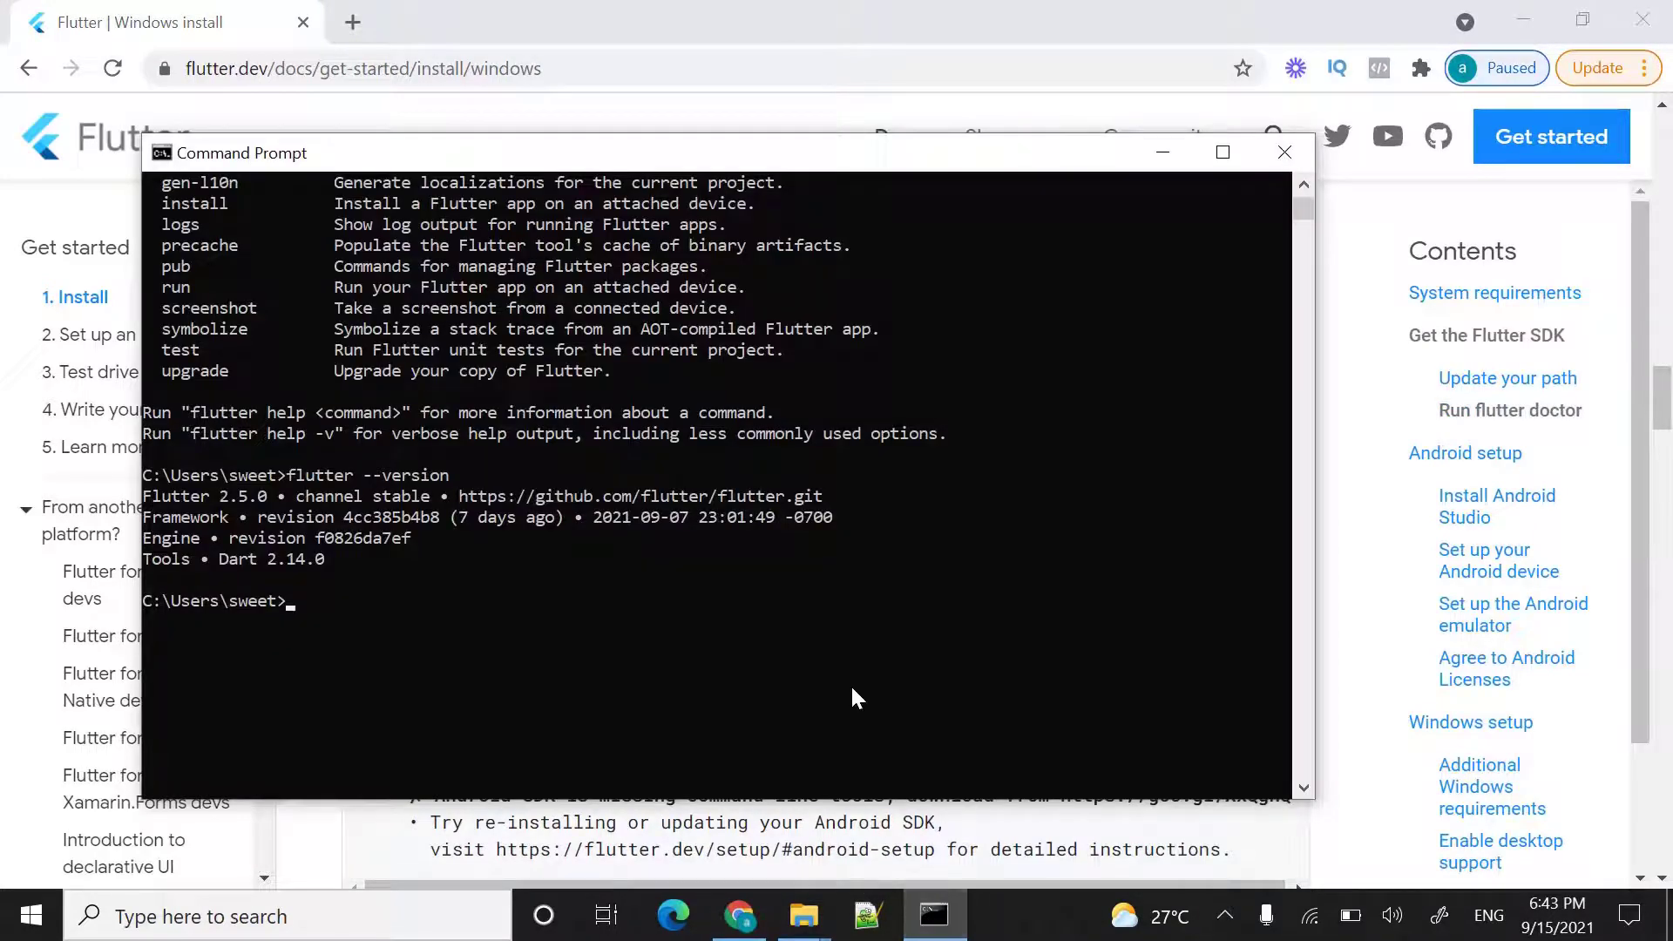
{"action": "type", "text": "flutter doctor"}
{"action": "key", "text": "Return"}
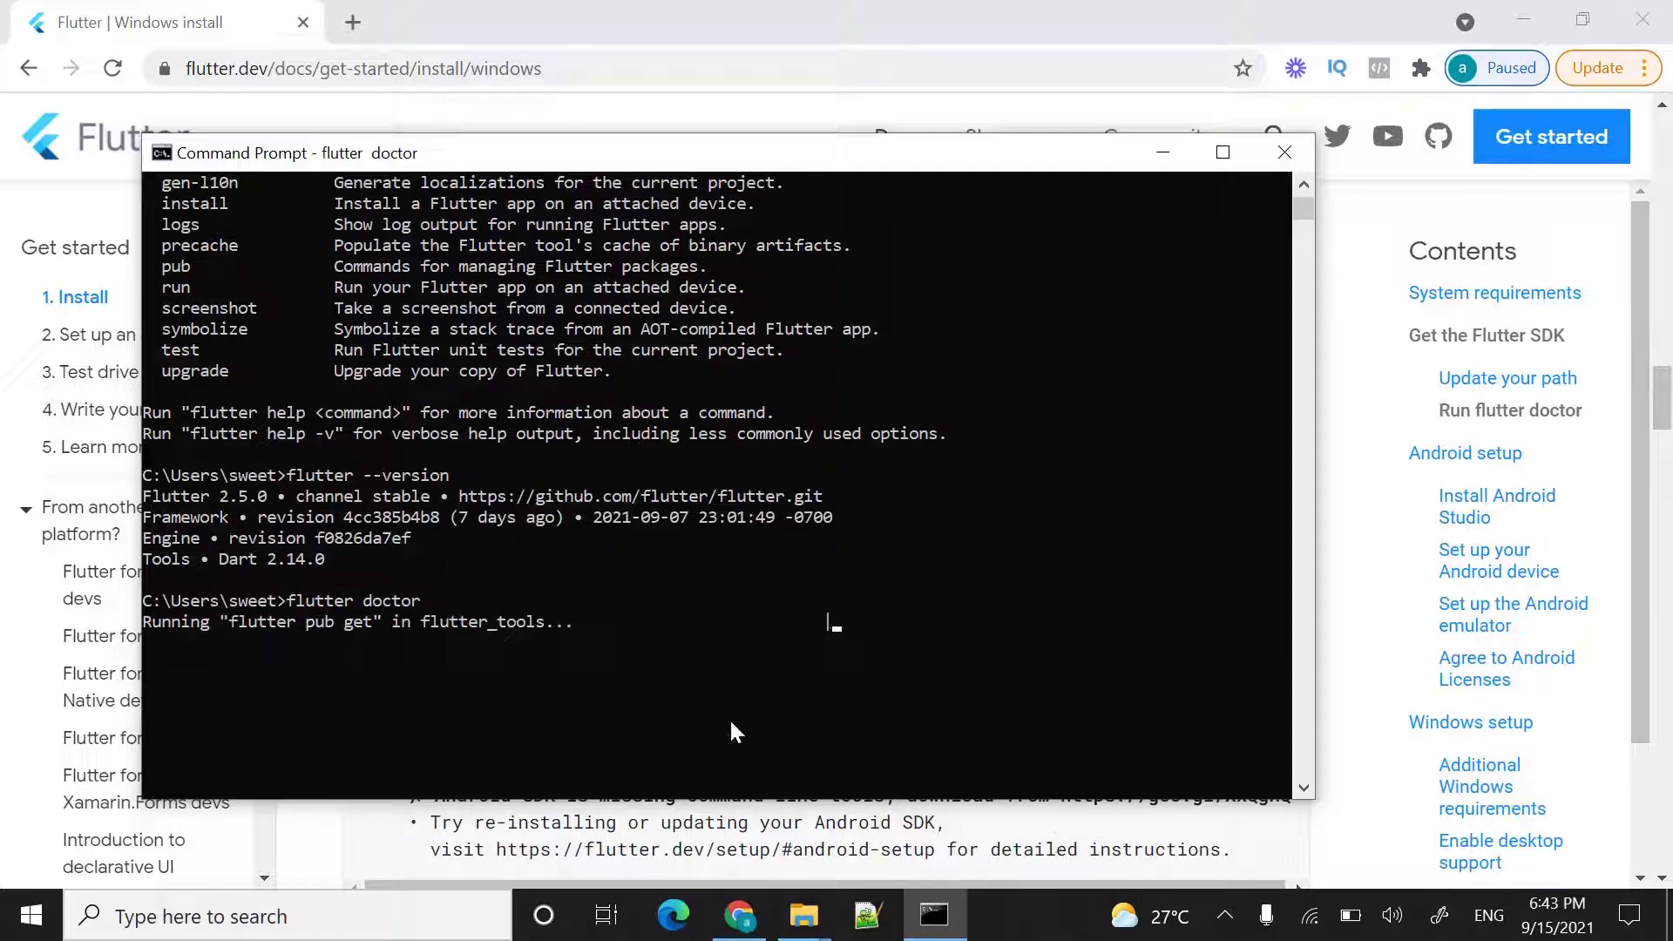
{"action": "scroll", "coordinate": [712, 697], "scroll_direction": "down", "scroll_amount": 1}
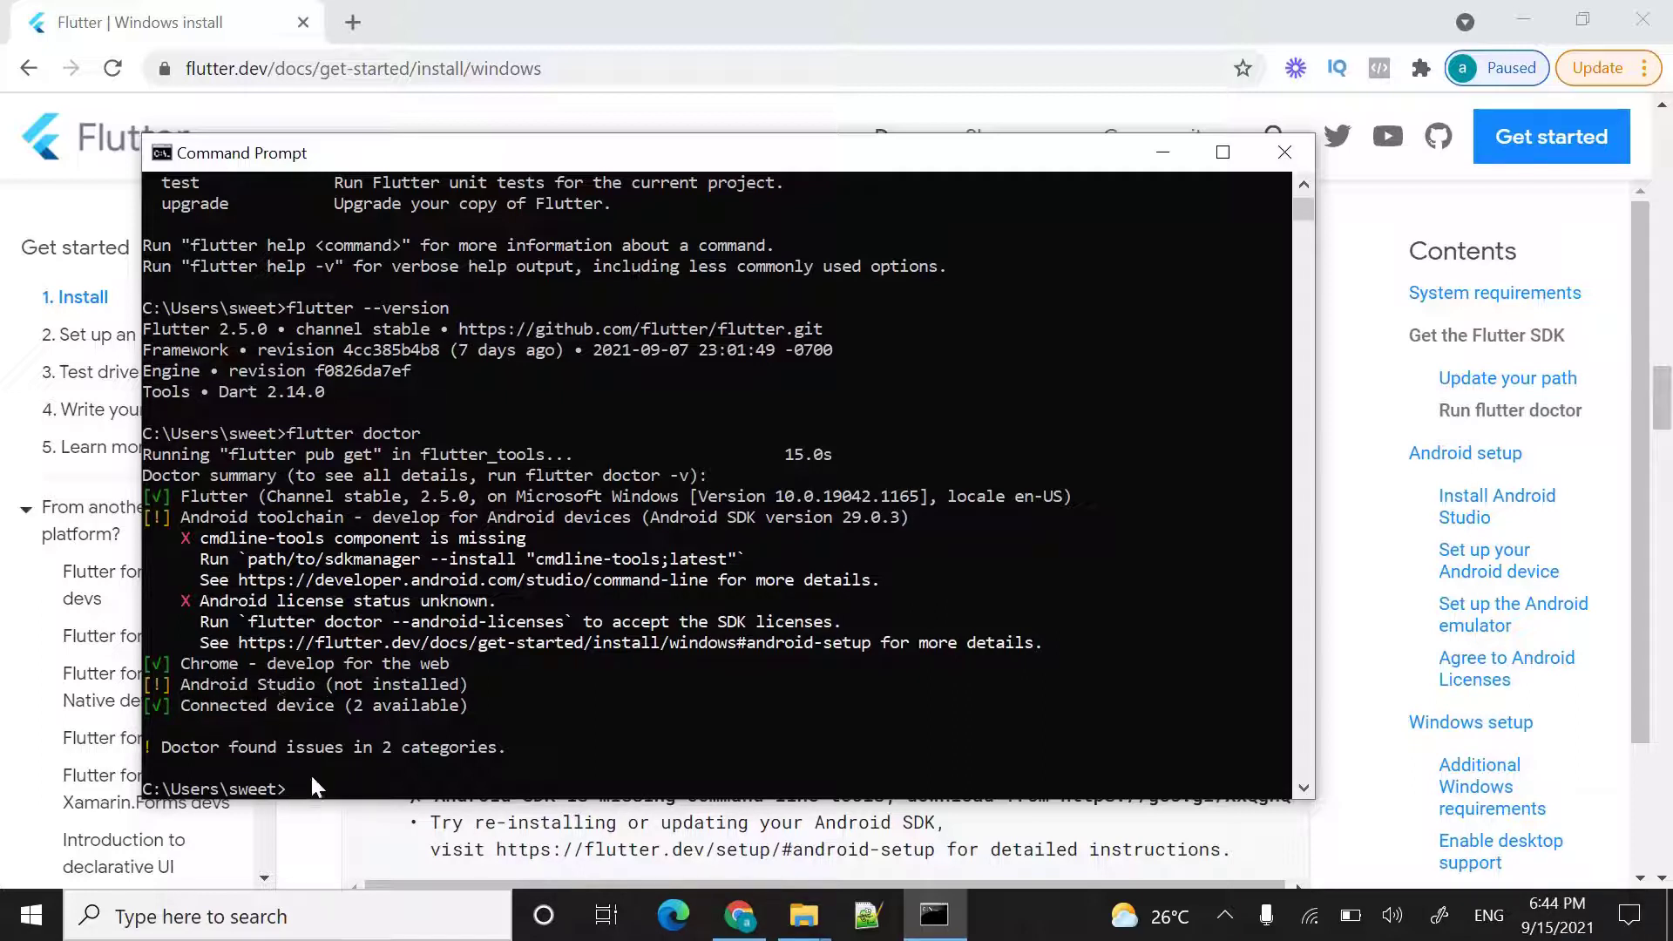
Step: Switch to Chrome and open the Android Studio link from the guide's Install Android Studio section in a new tab
{"action": "left_click", "coordinate": [353, 844]}
{"action": "scroll", "coordinate": [358, 819], "scroll_direction": "down", "scroll_amount": 6}
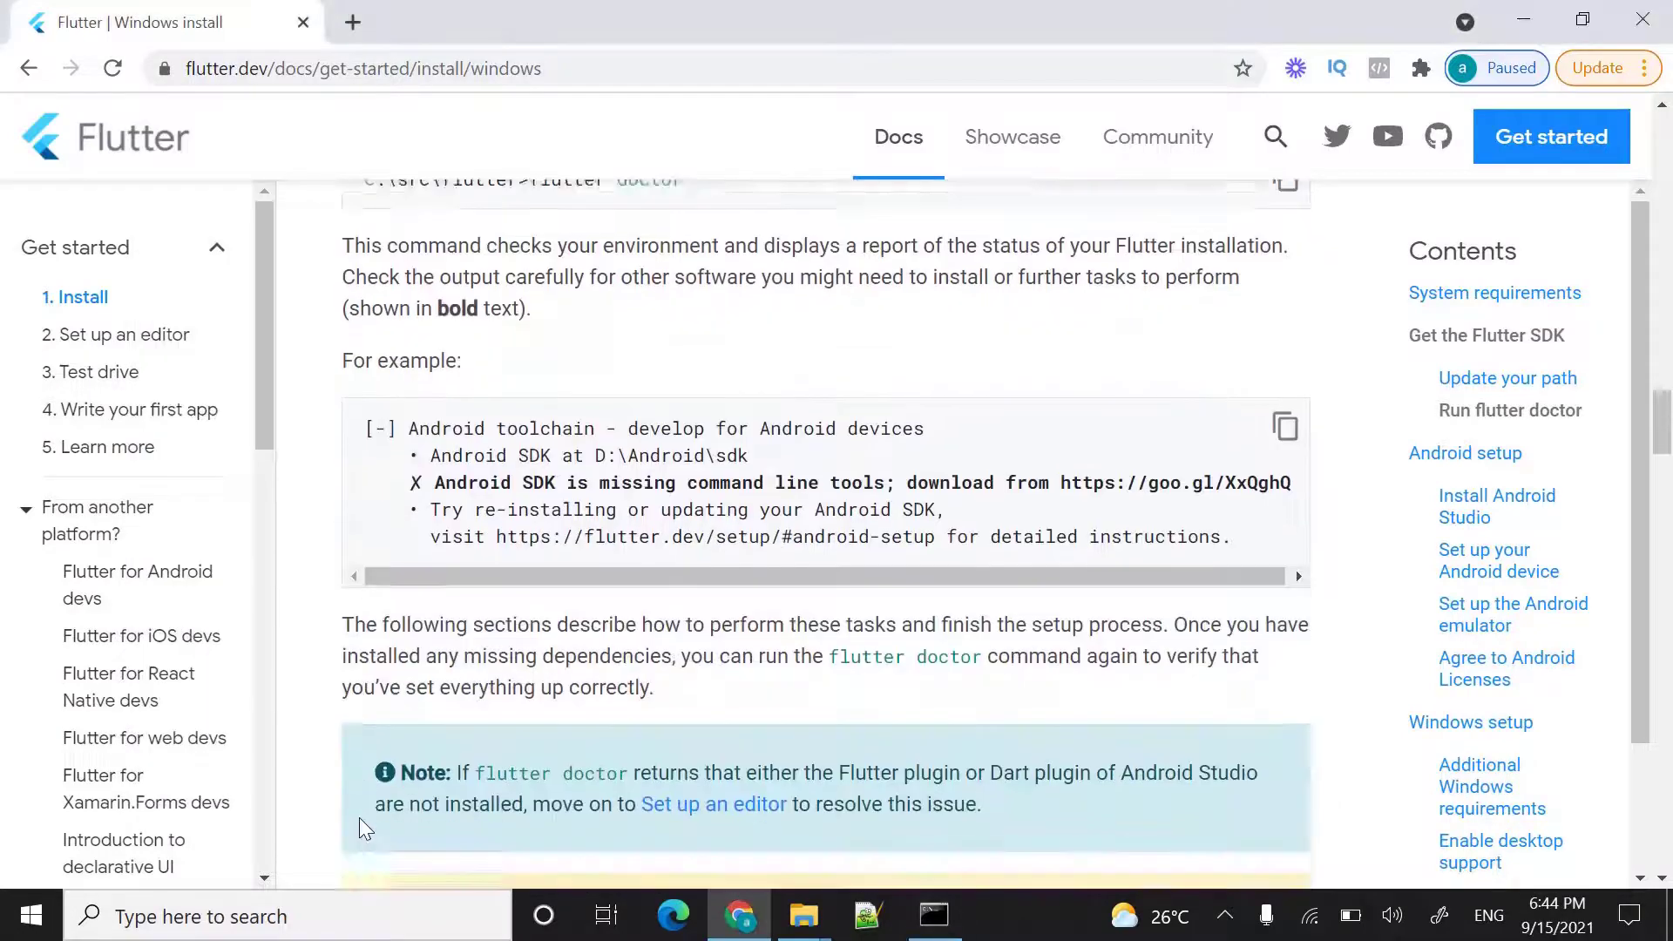
{"action": "scroll", "coordinate": [359, 810], "scroll_direction": "down", "scroll_amount": 12}
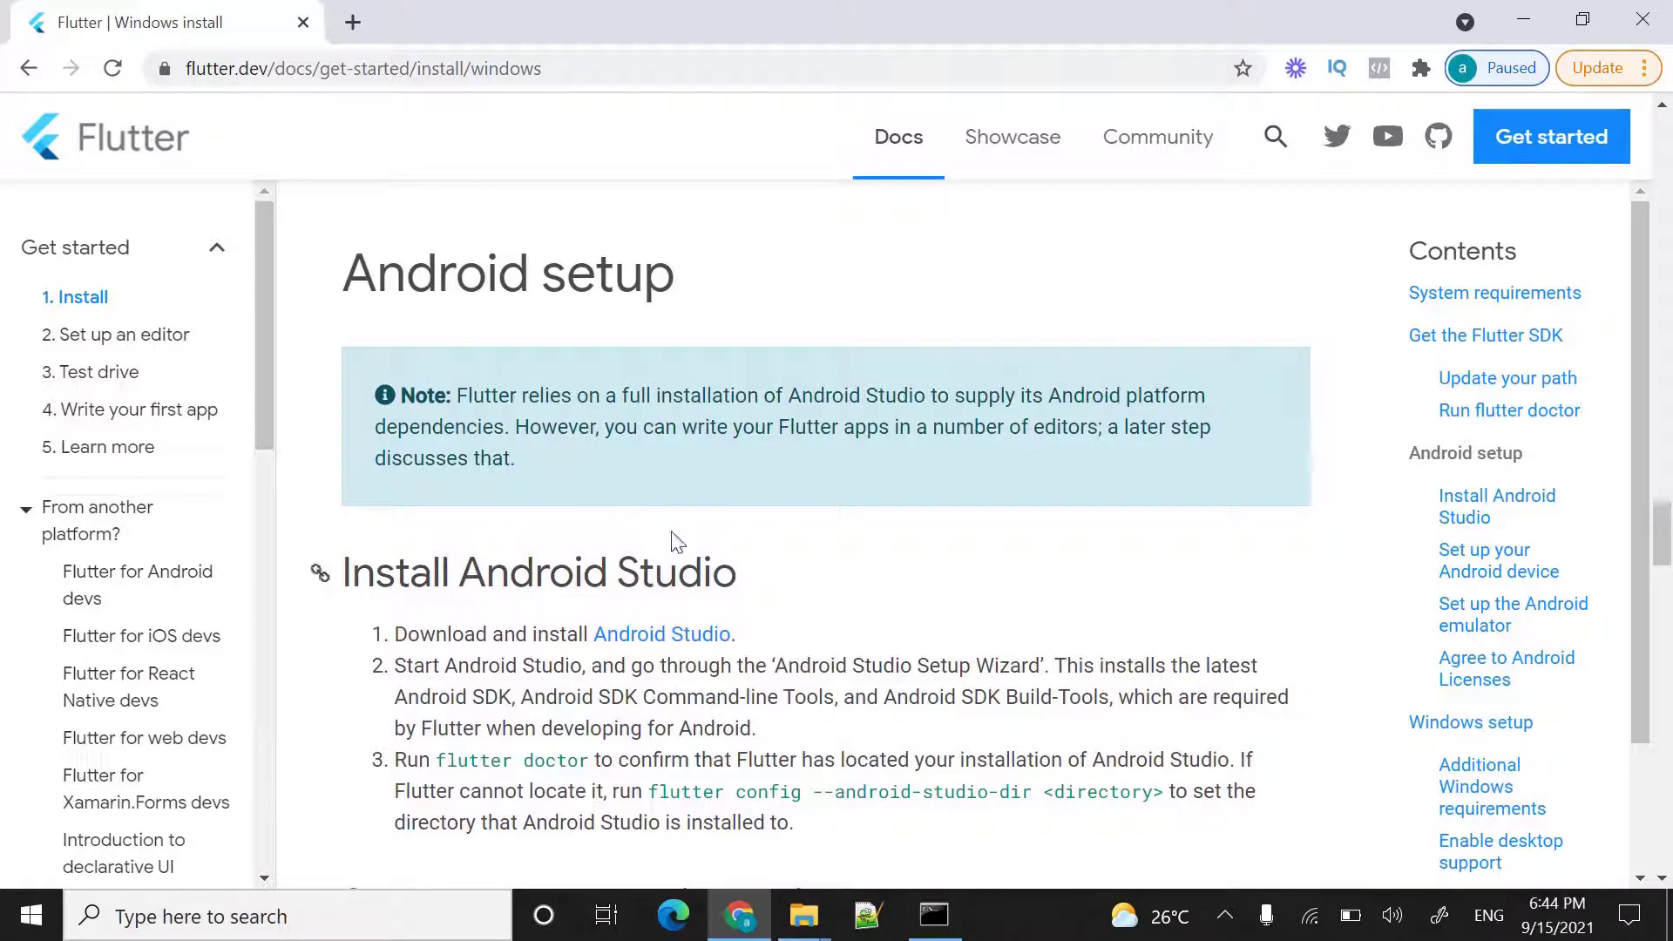
{"action": "right_click", "coordinate": [668, 649]}
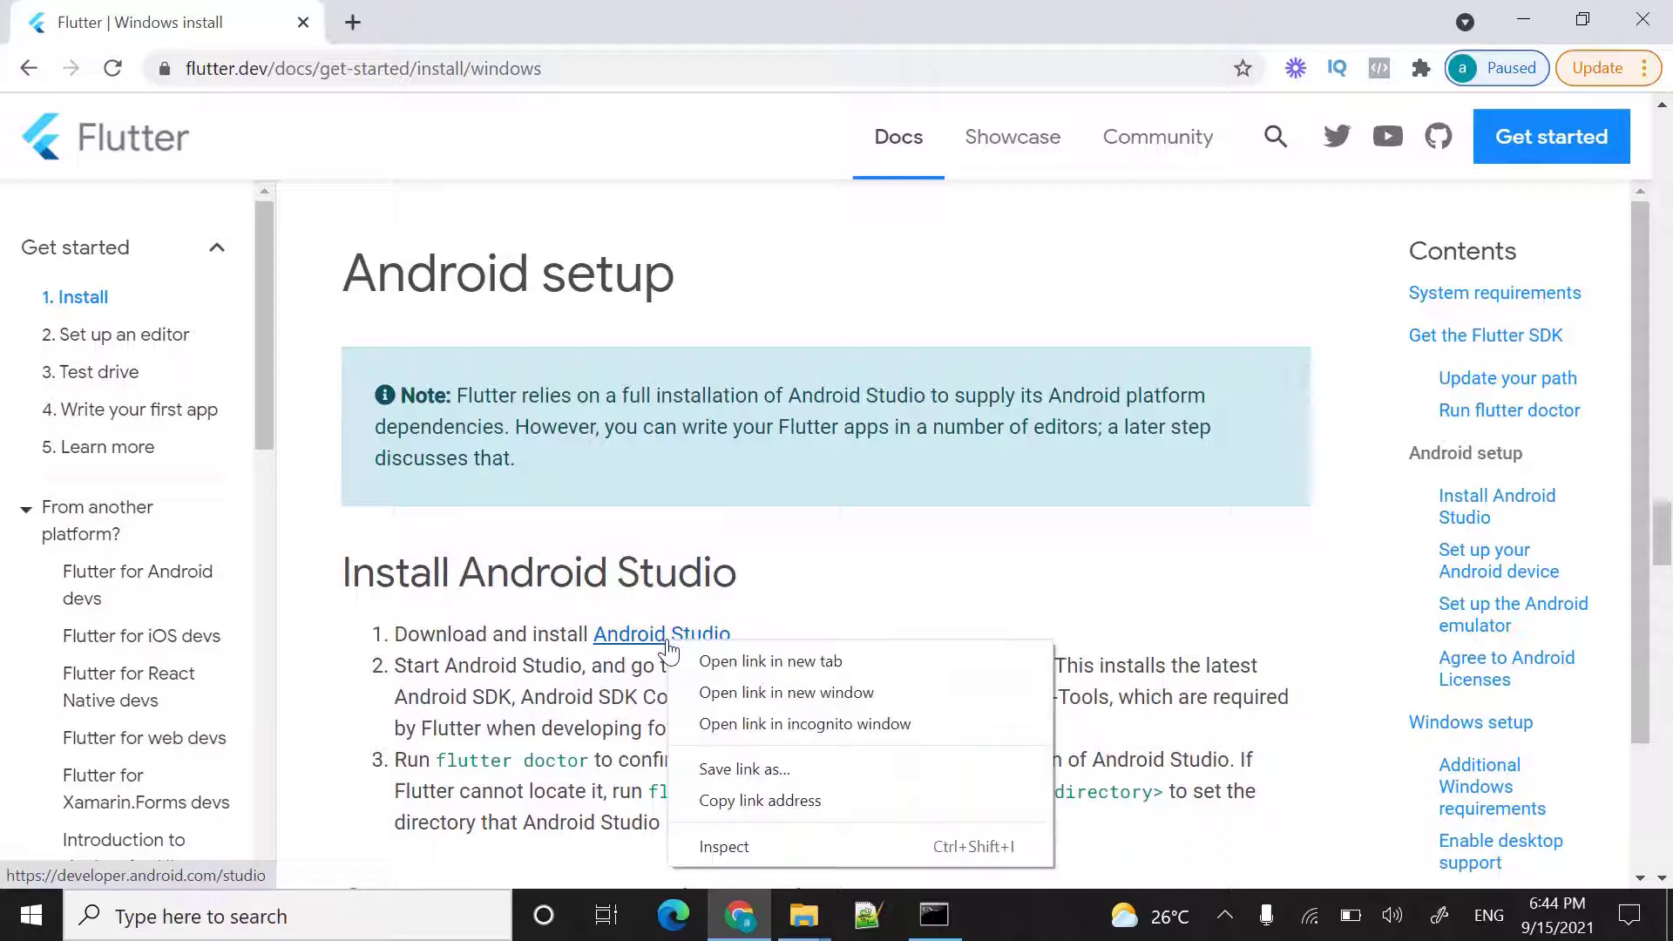
{"action": "left_click", "coordinate": [750, 666]}
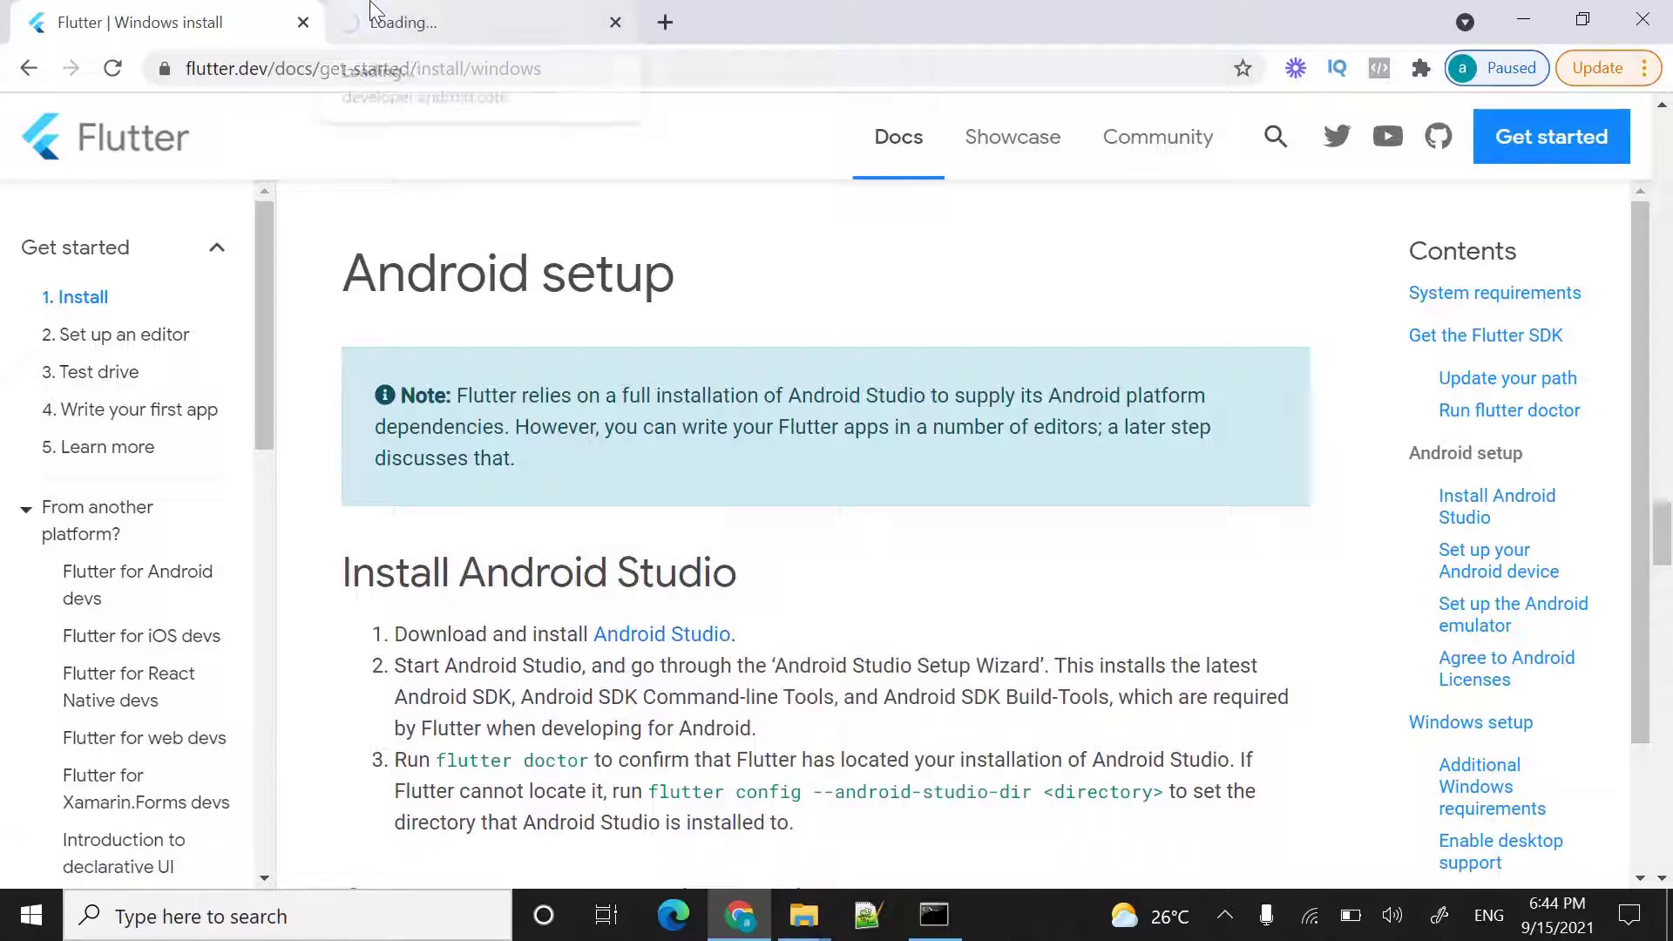
{"action": "left_click", "coordinate": [401, 21]}
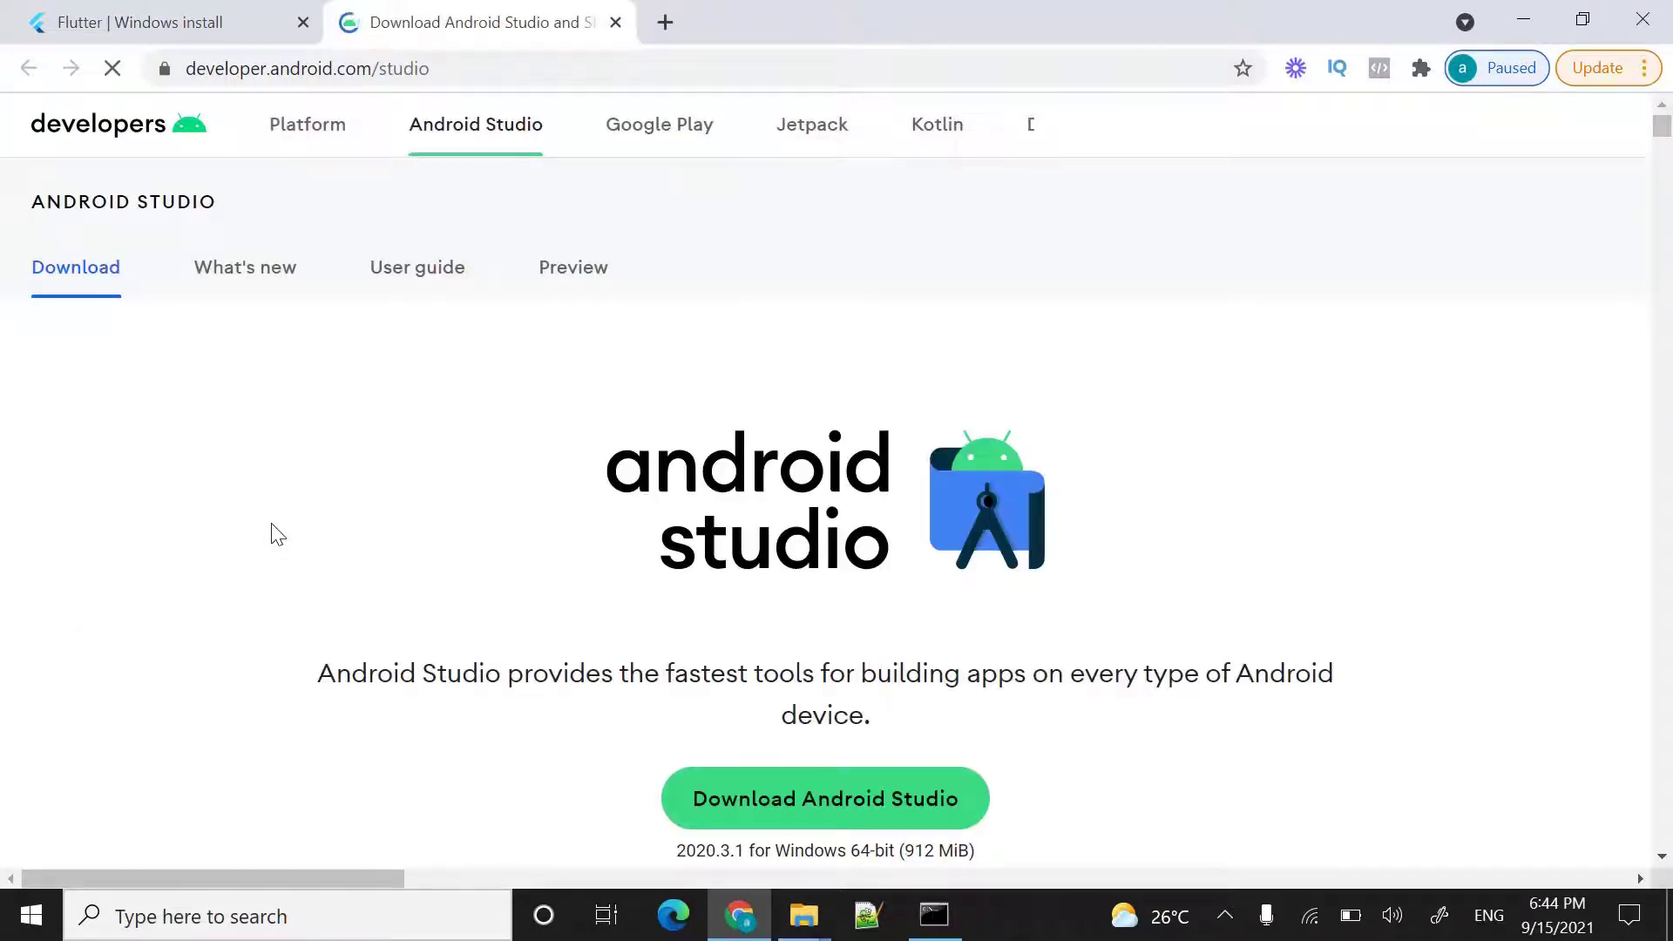
Step: Agree to the terms and start downloading Android Studio 2020.3.1 for Windows, and cancel that download
{"action": "scroll", "coordinate": [688, 348], "scroll_direction": "down", "scroll_amount": 3}
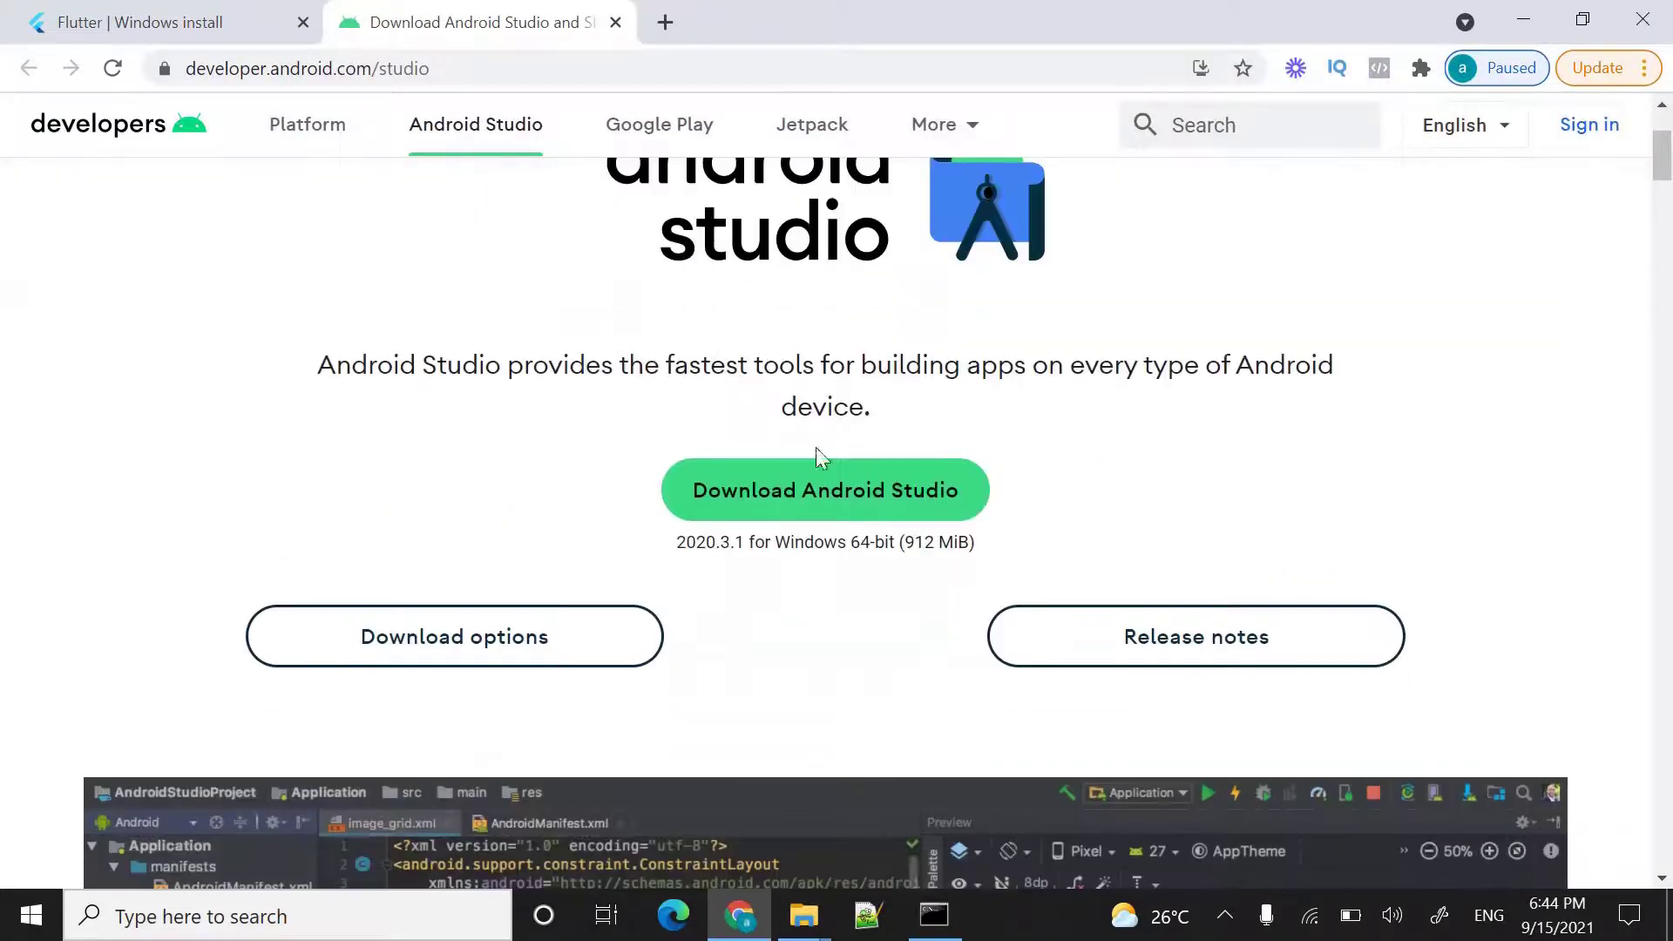
{"action": "left_click", "coordinate": [811, 485]}
{"action": "scroll", "coordinate": [1028, 553], "scroll_direction": "down", "scroll_amount": 5}
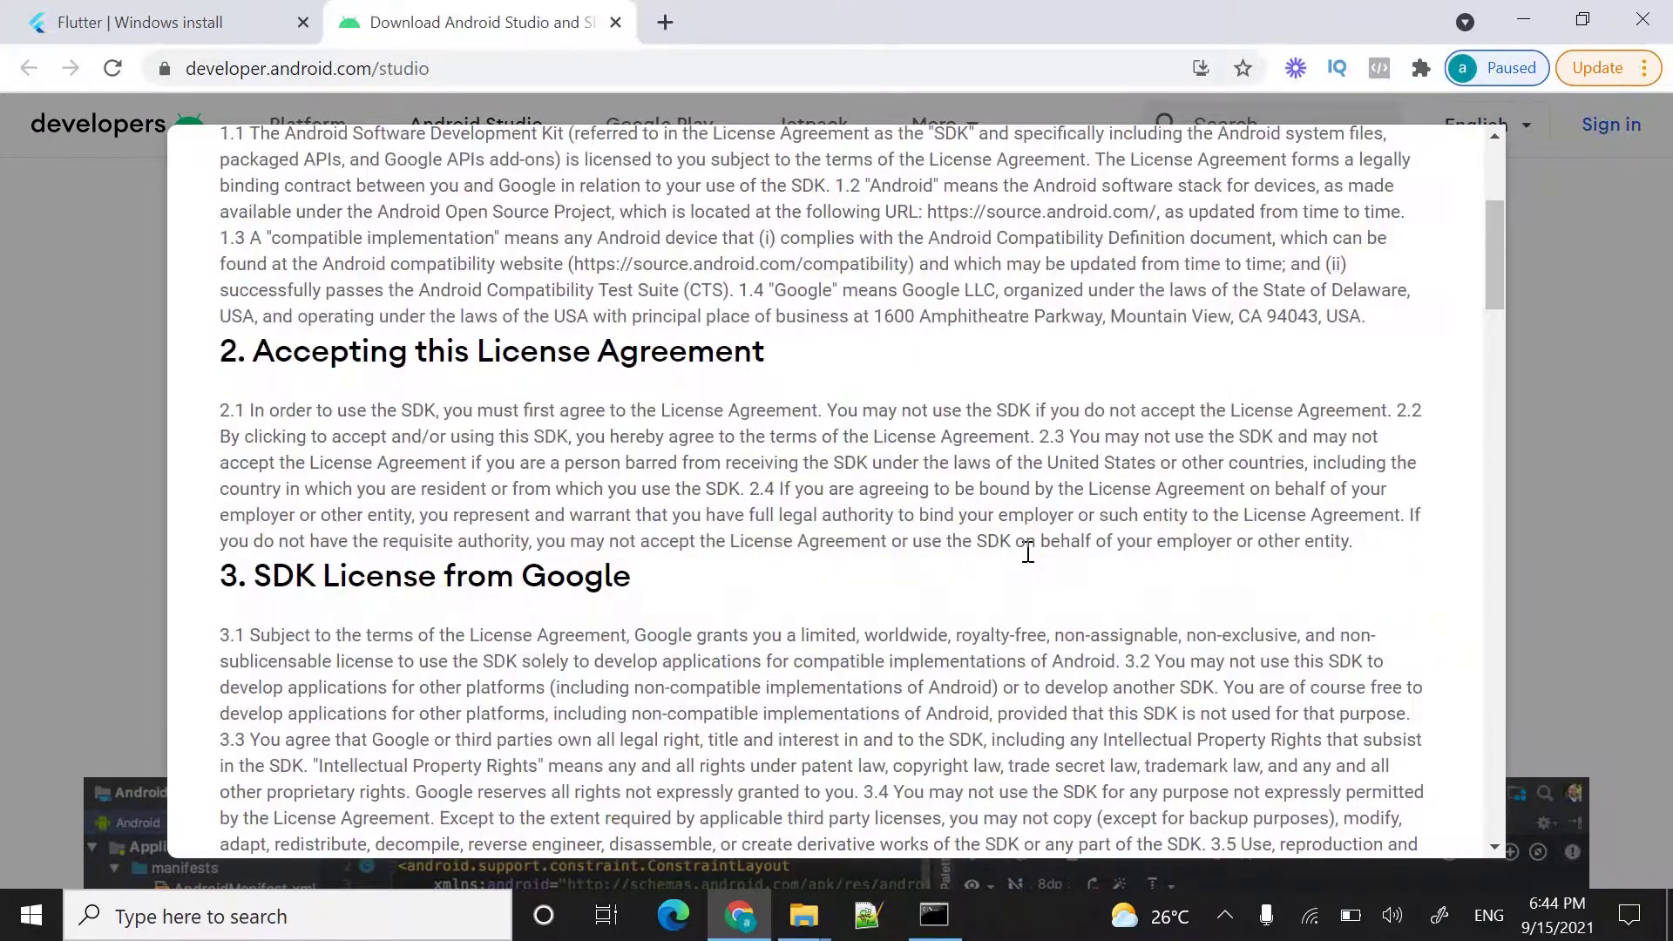
{"action": "scroll", "coordinate": [1028, 553], "scroll_direction": "down", "scroll_amount": 20}
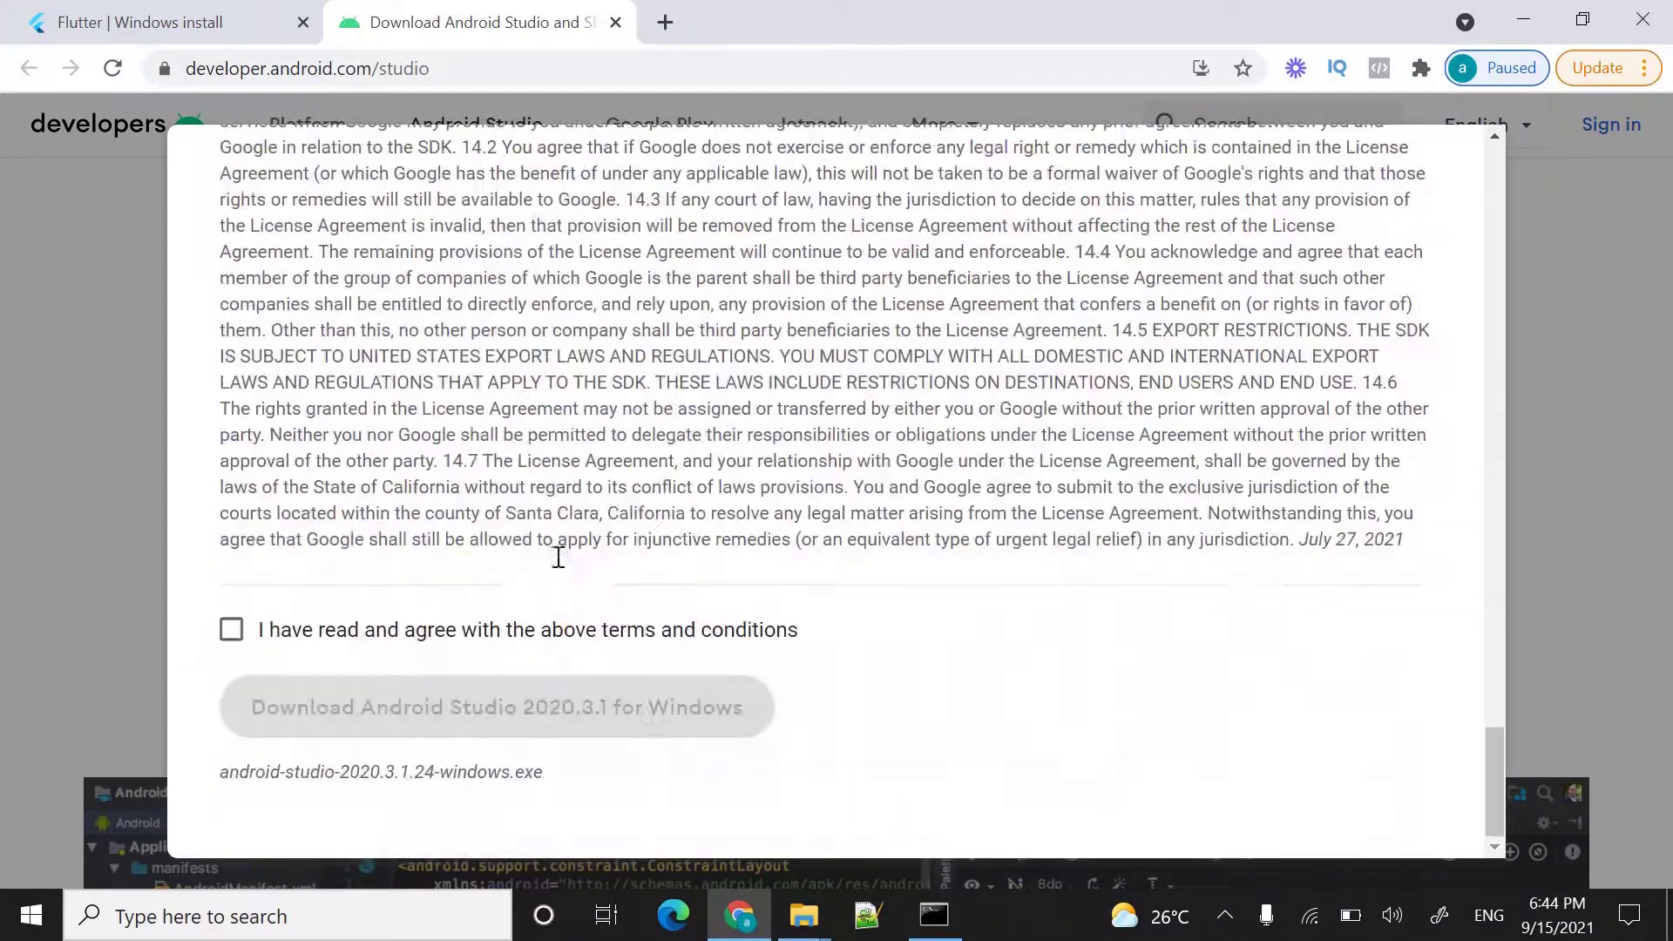
{"action": "left_click", "coordinate": [231, 629]}
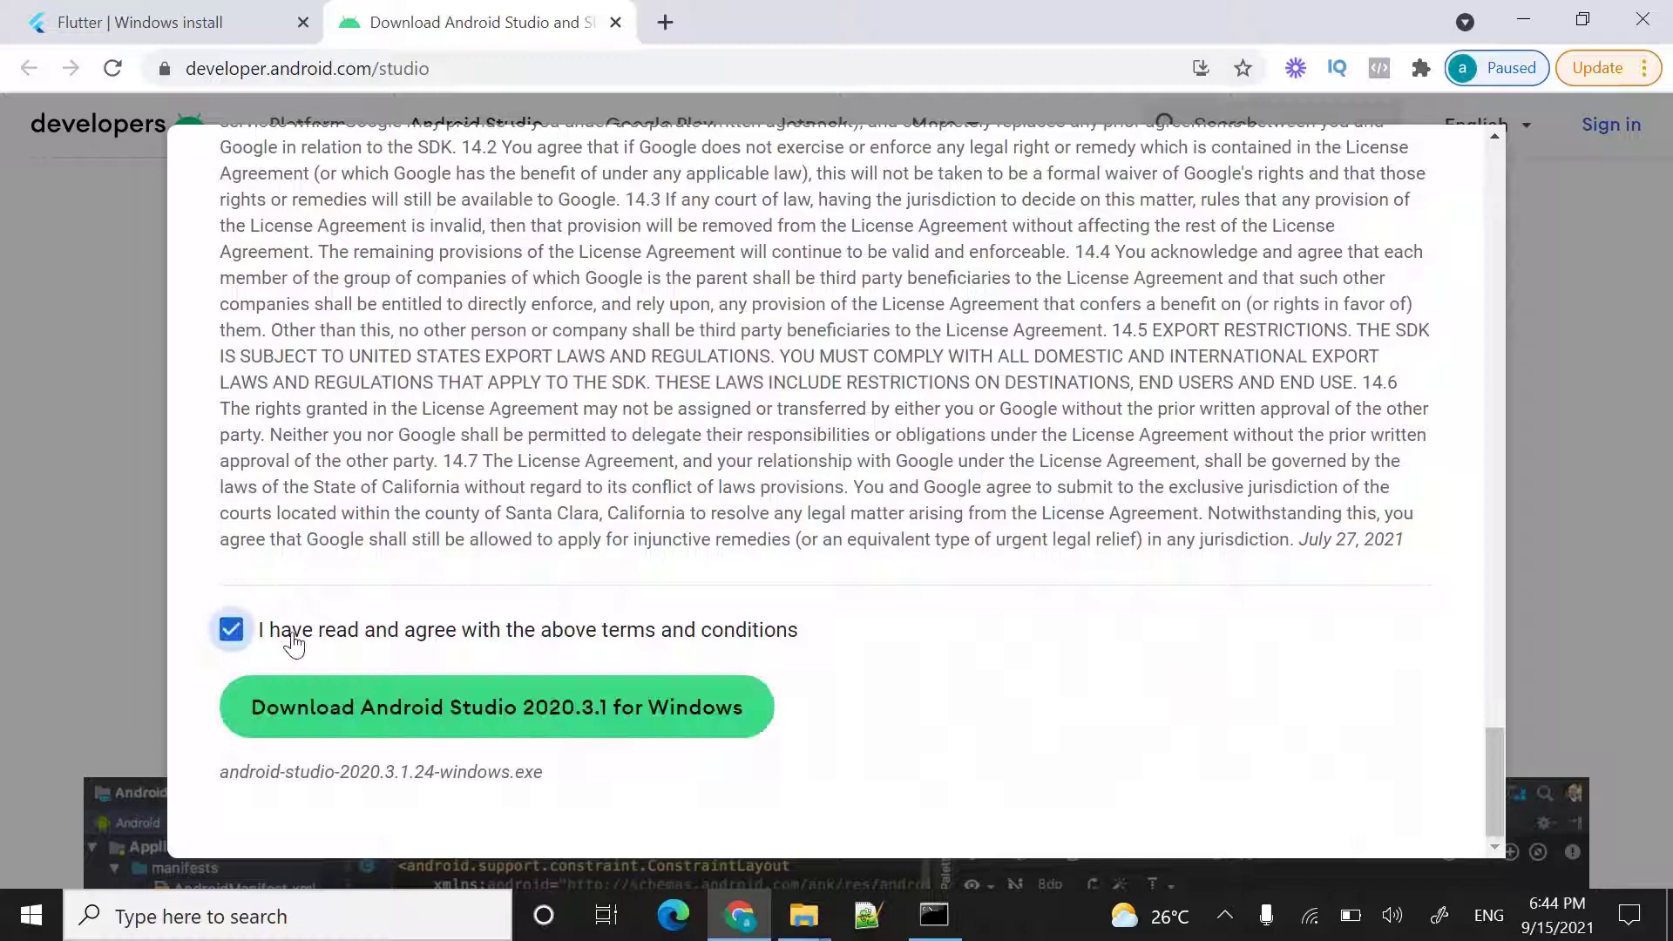
{"action": "left_click", "coordinate": [471, 708]}
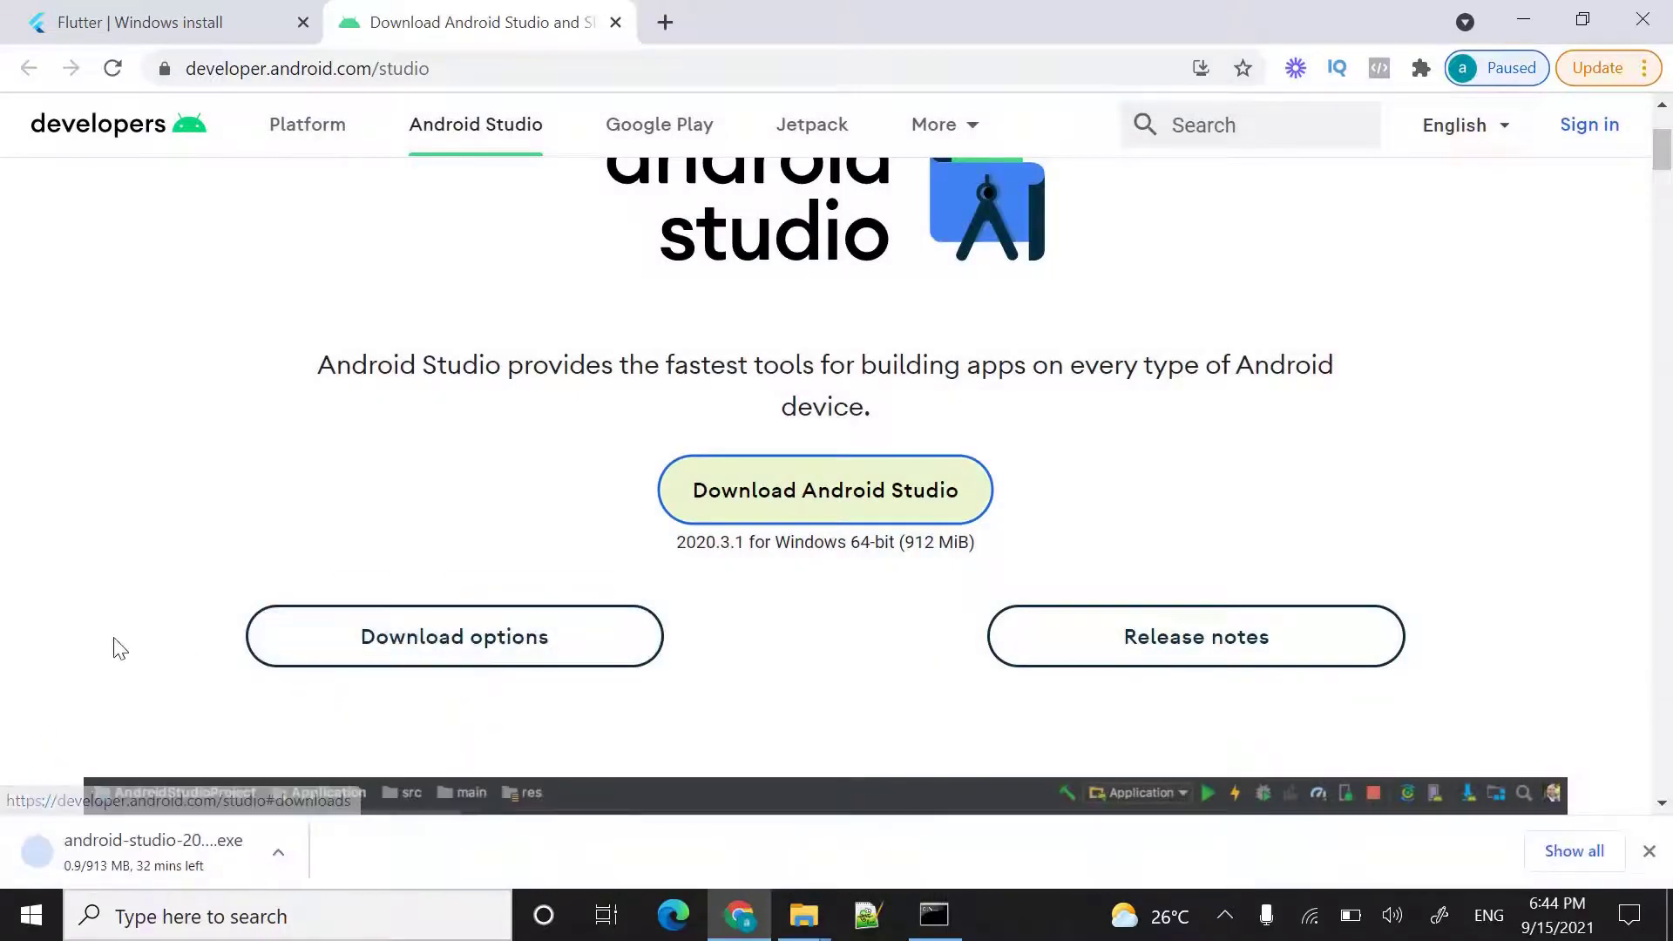
{"action": "left_click", "coordinate": [285, 864]}
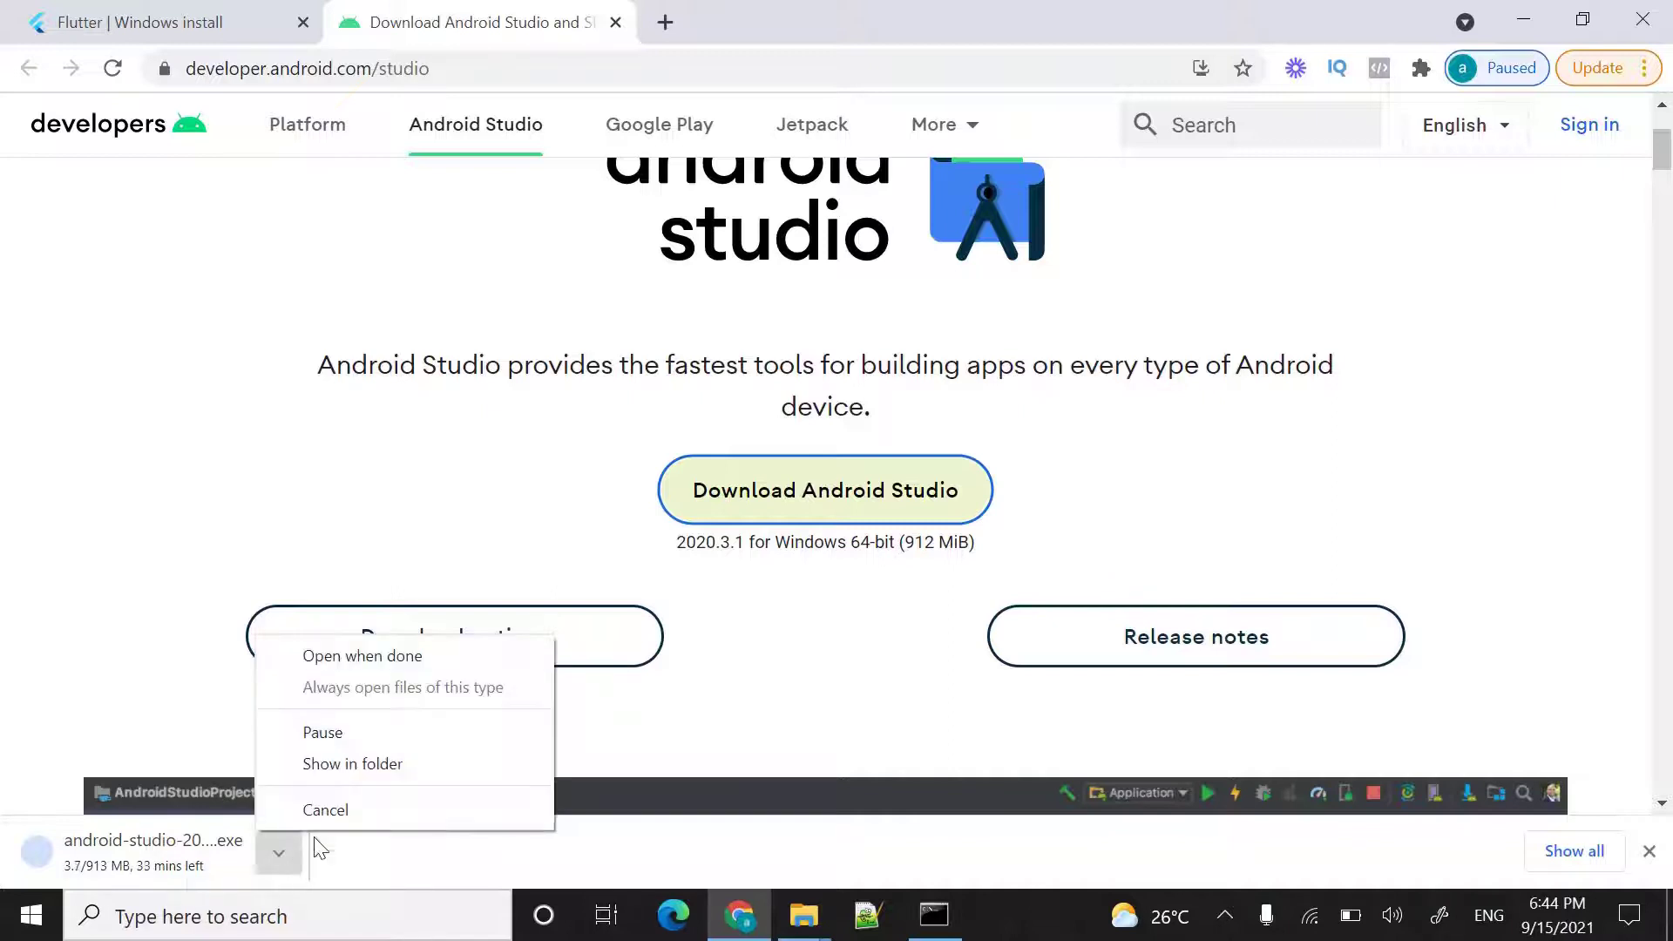
{"action": "left_click", "coordinate": [328, 812]}
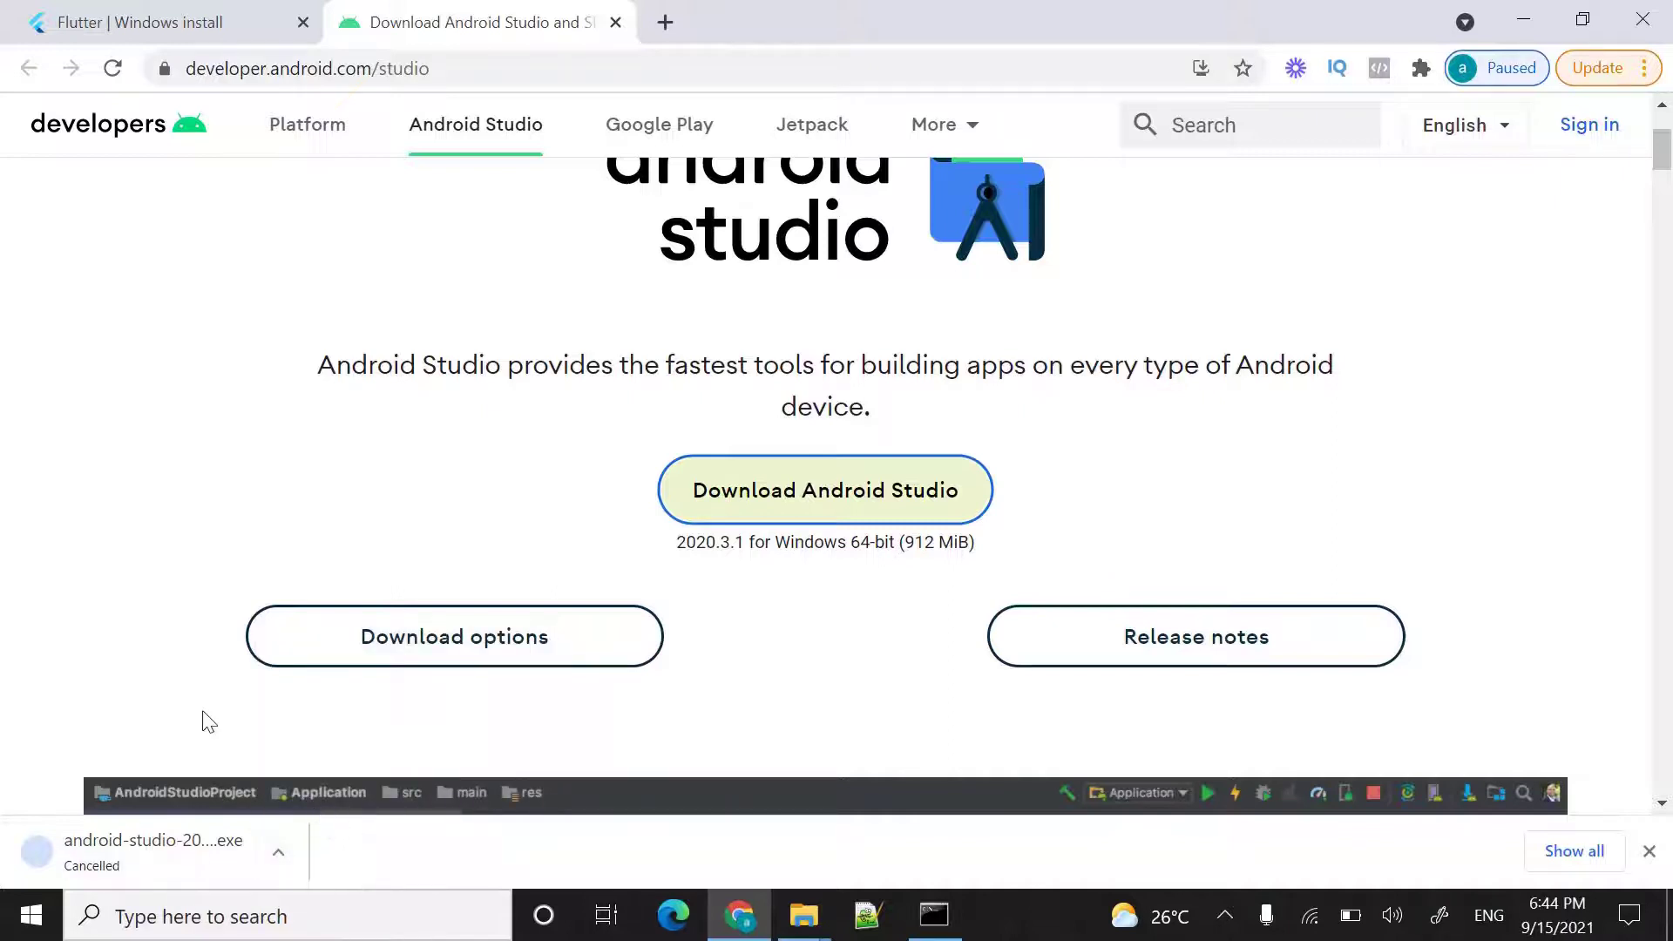
Step: Run android-studio-2020.3.1.24-windows.exe from Downloads and install Android Studio with Android Virtual Device in C:\Program Files\Android\Android Studio
{"action": "mouse_move", "coordinate": [803, 915]}
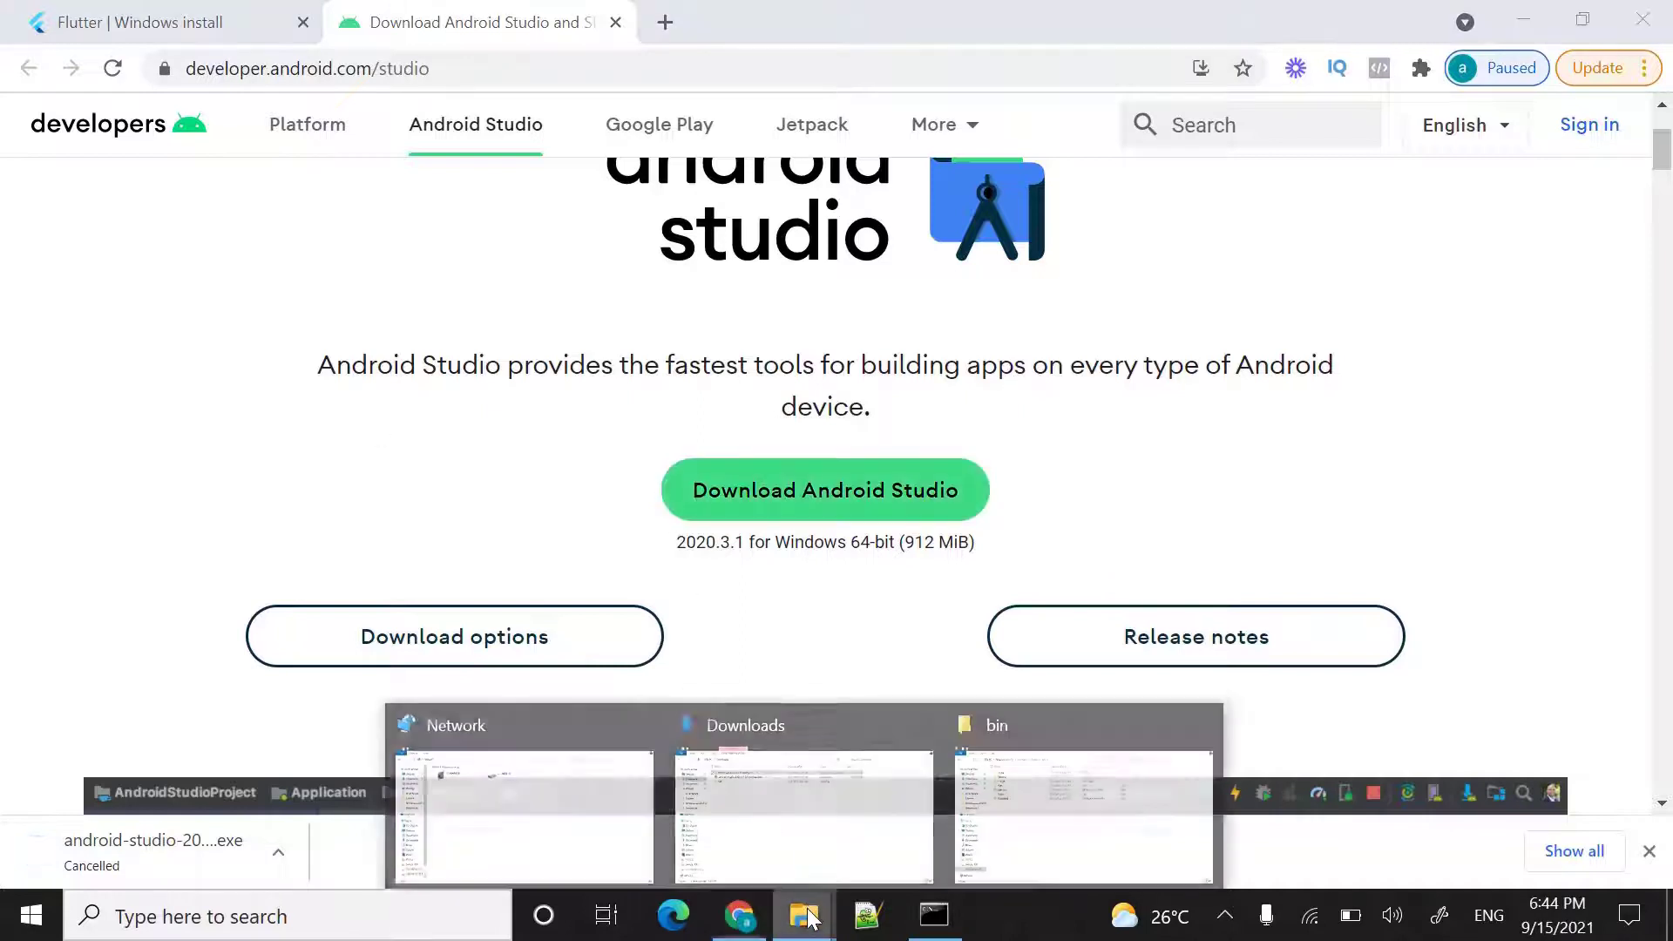
{"action": "left_click", "coordinate": [799, 830]}
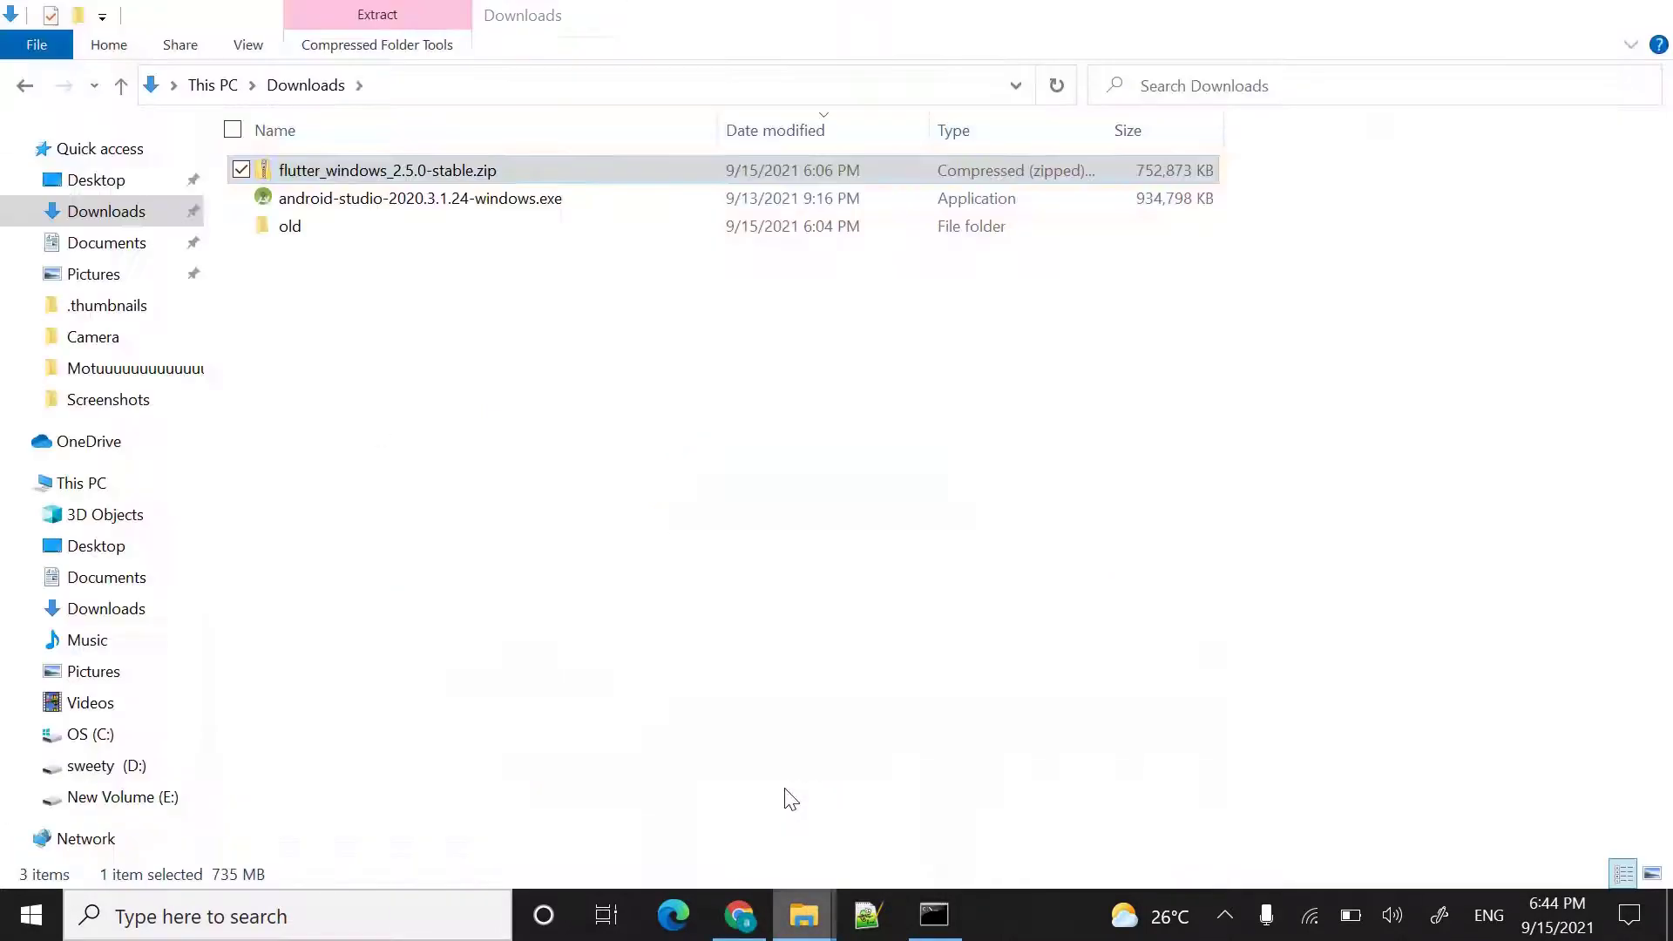
{"action": "double_click", "coordinate": [400, 203]}
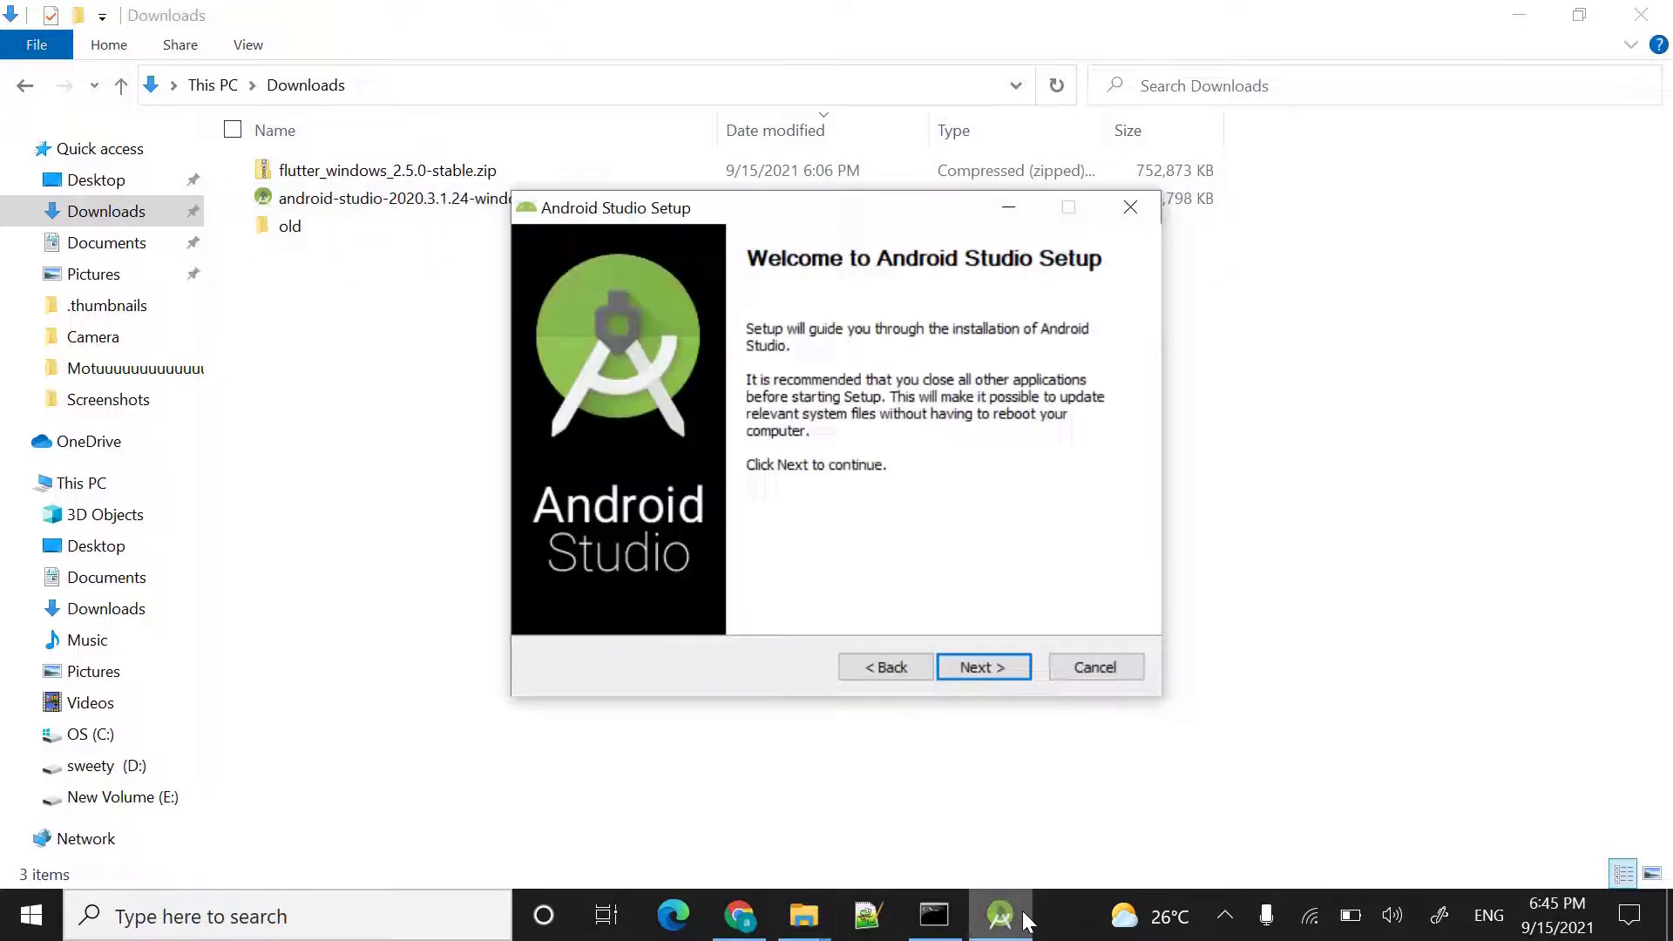
{"action": "left_click", "coordinate": [999, 669]}
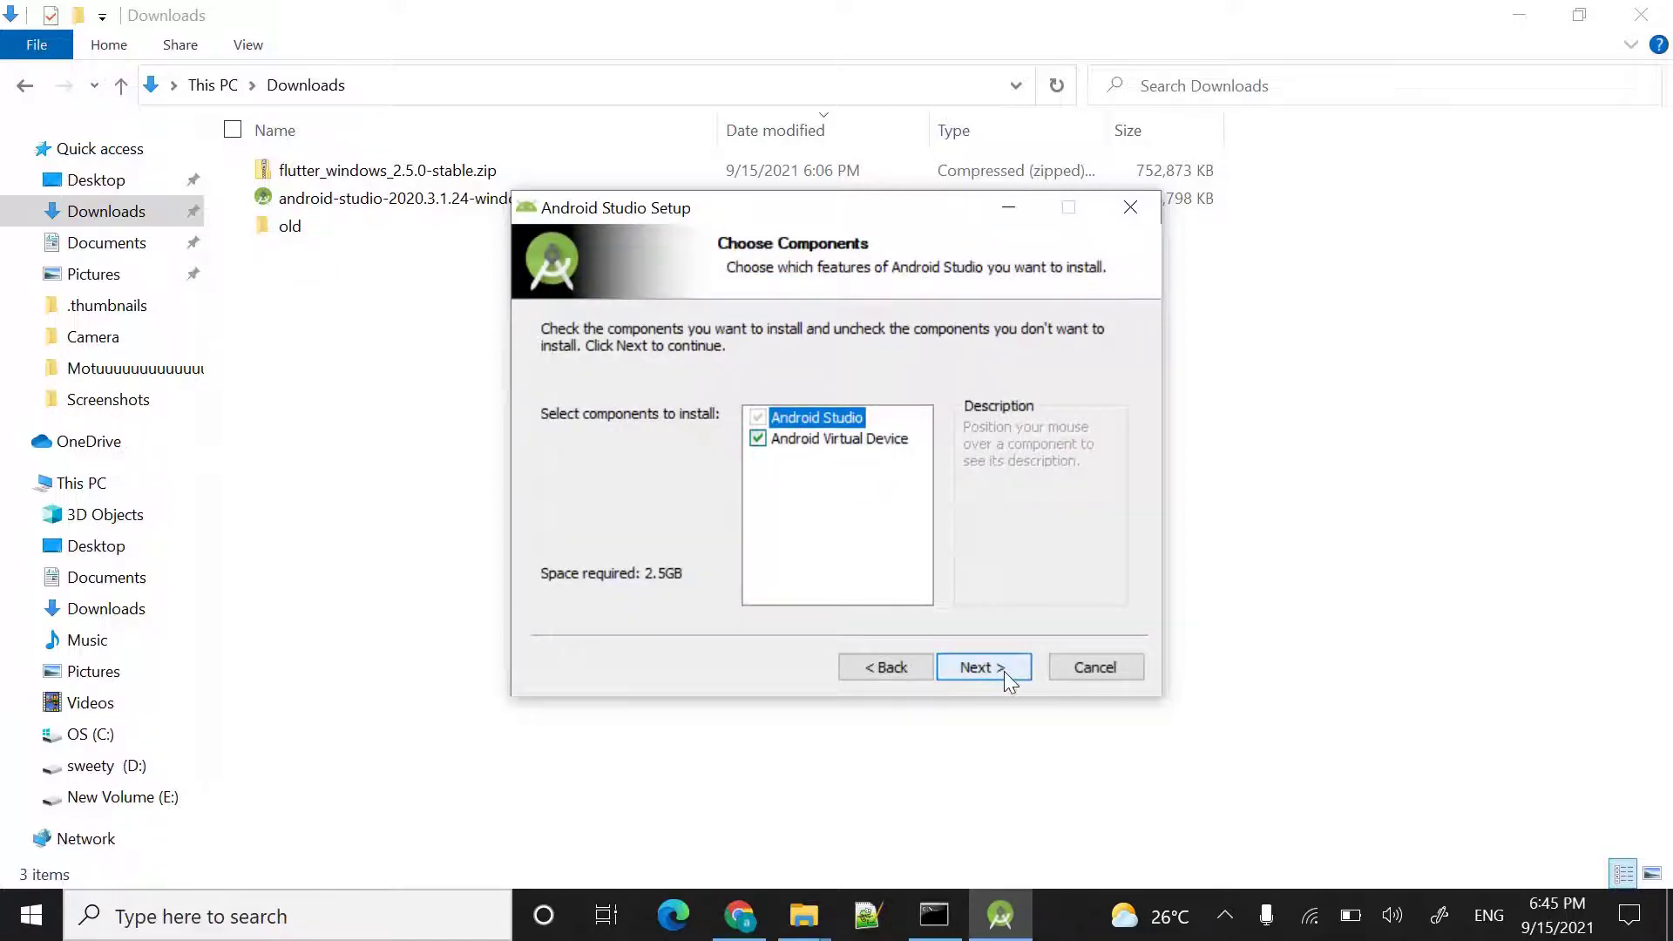
{"action": "left_click", "coordinate": [1003, 671]}
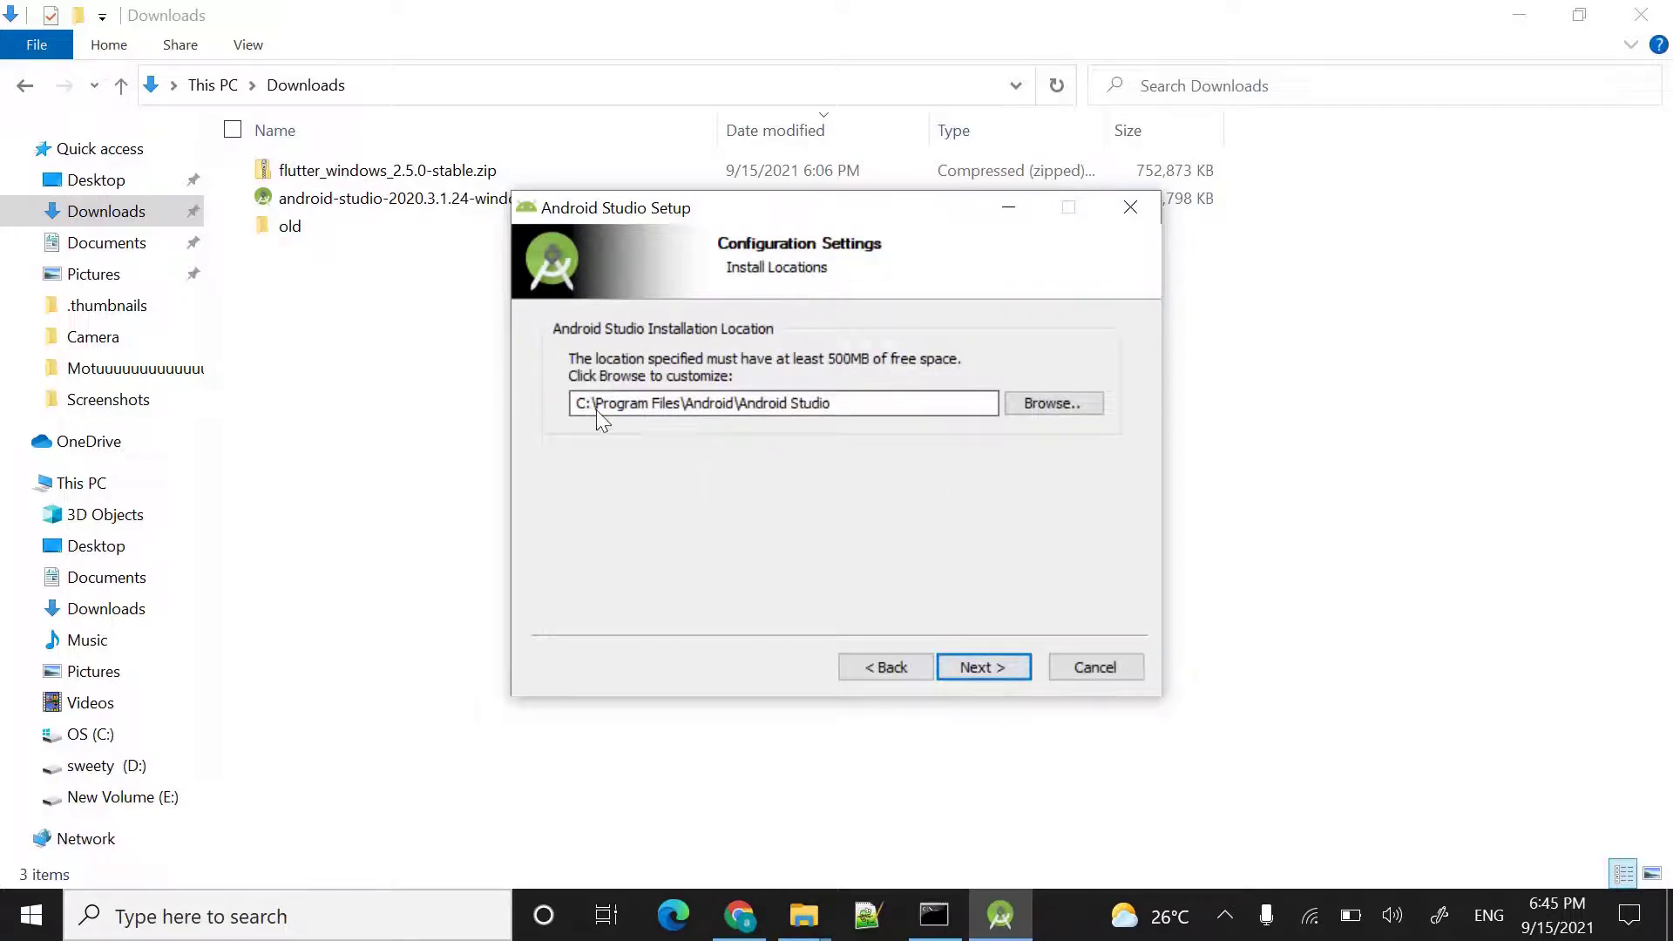
{"action": "left_click", "coordinate": [1004, 666]}
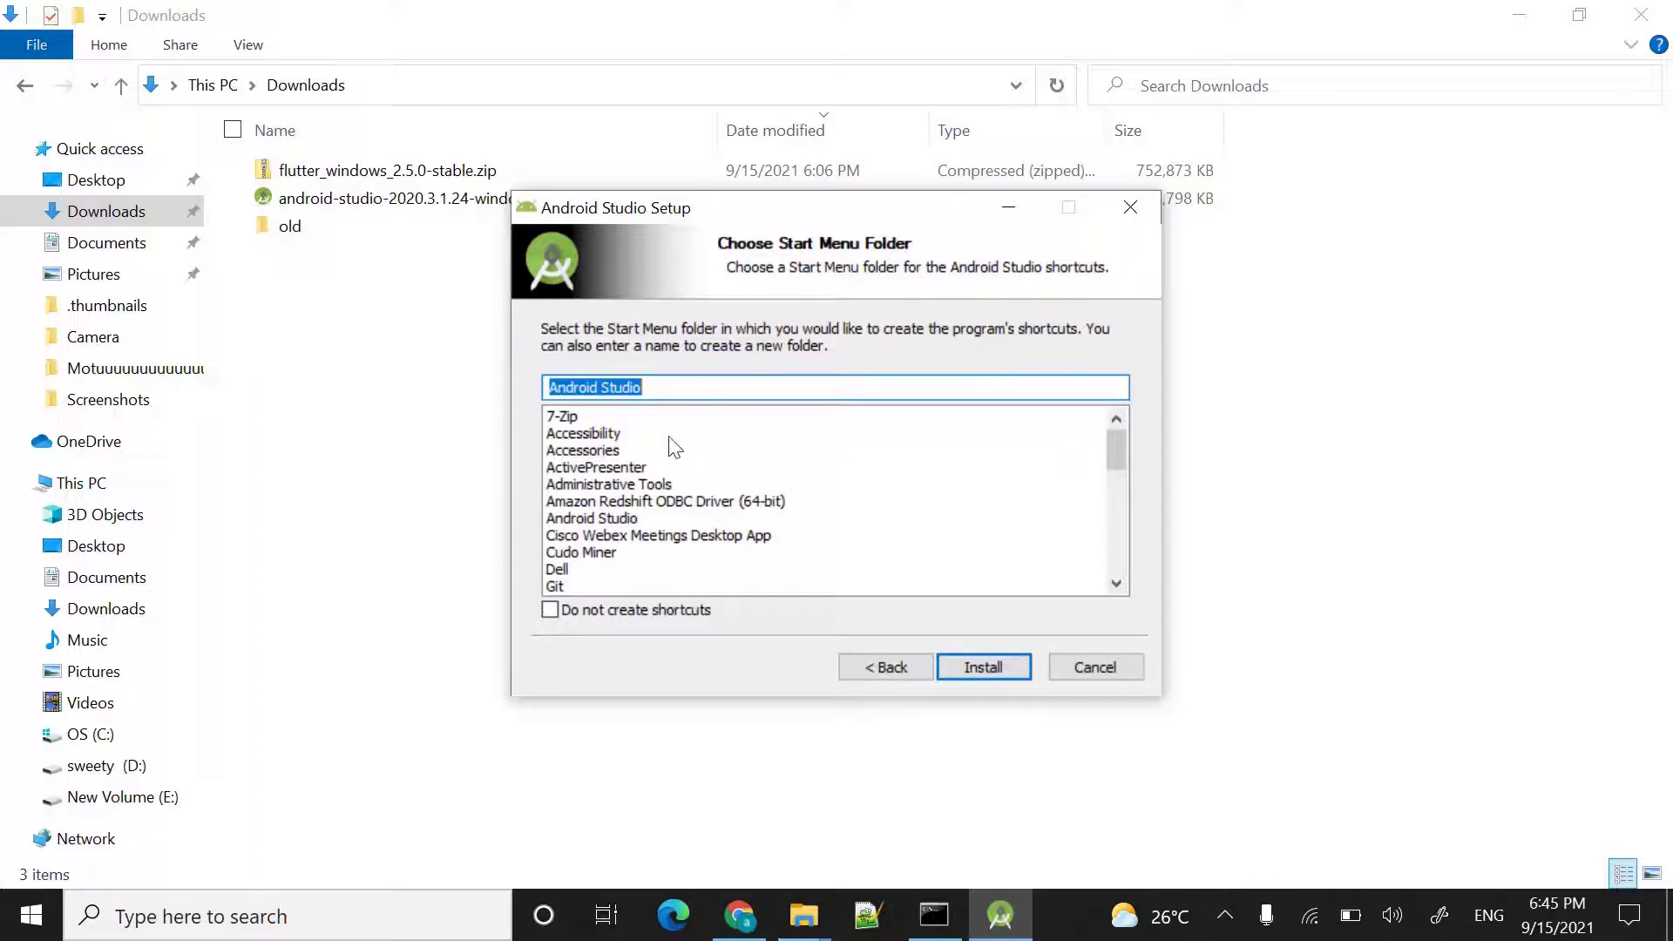
{"action": "left_click", "coordinate": [981, 662]}
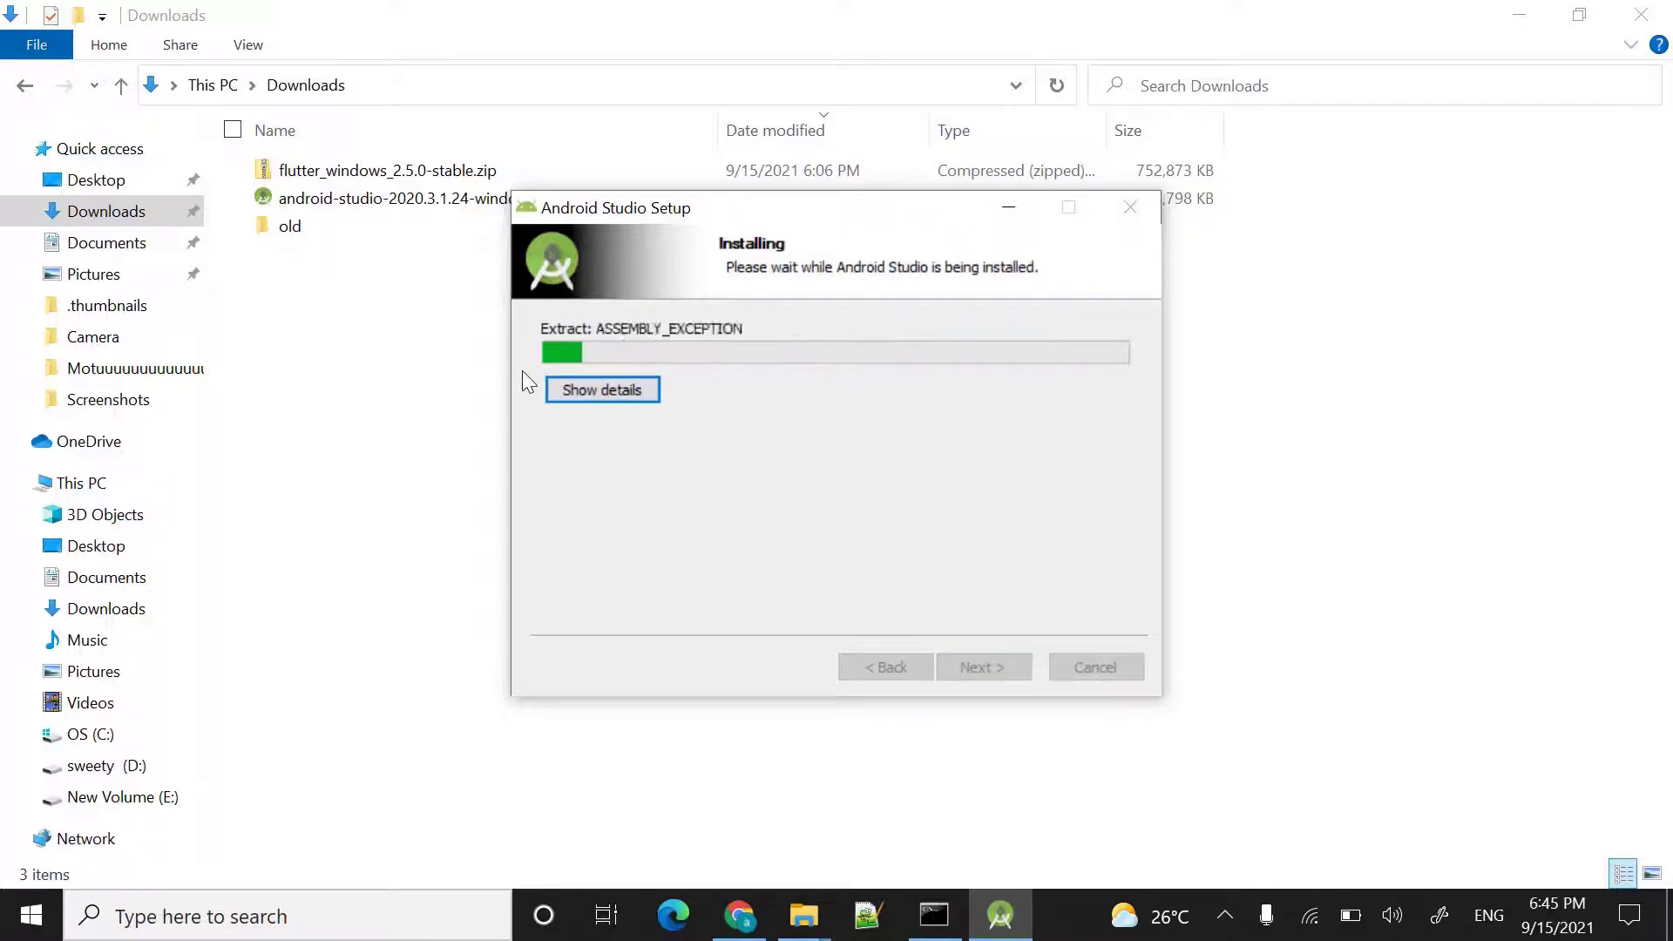
Step: Show the installation details and finish the setup with Start Android Studio enabled
{"action": "left_click", "coordinate": [583, 399]}
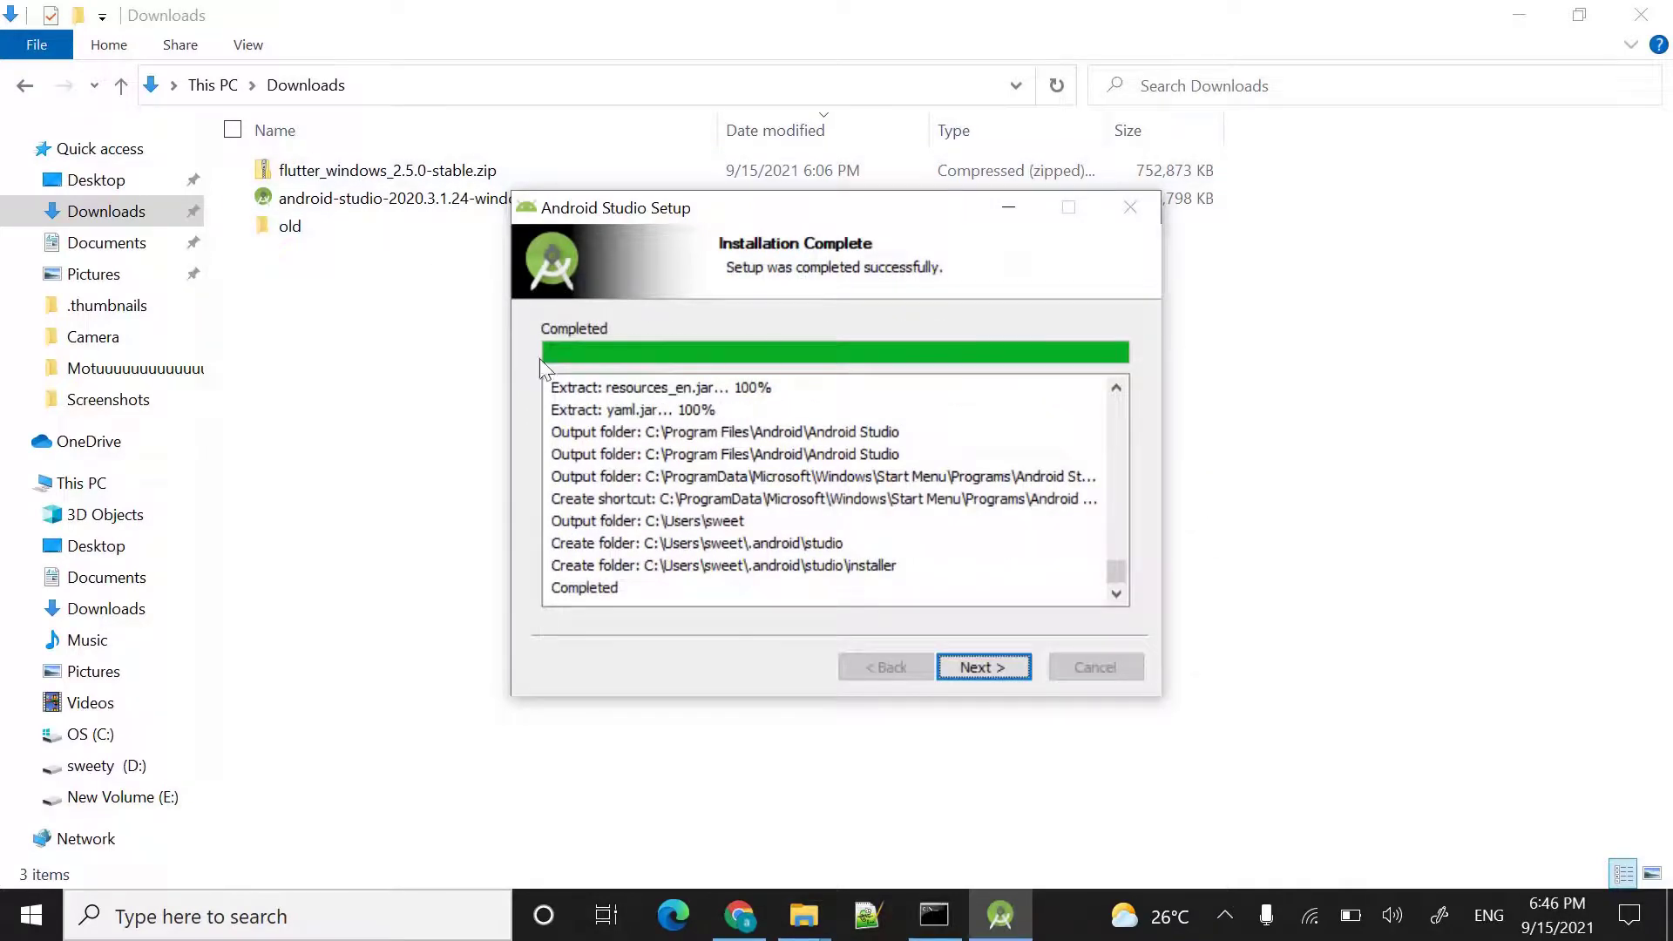
{"action": "left_click", "coordinate": [985, 667]}
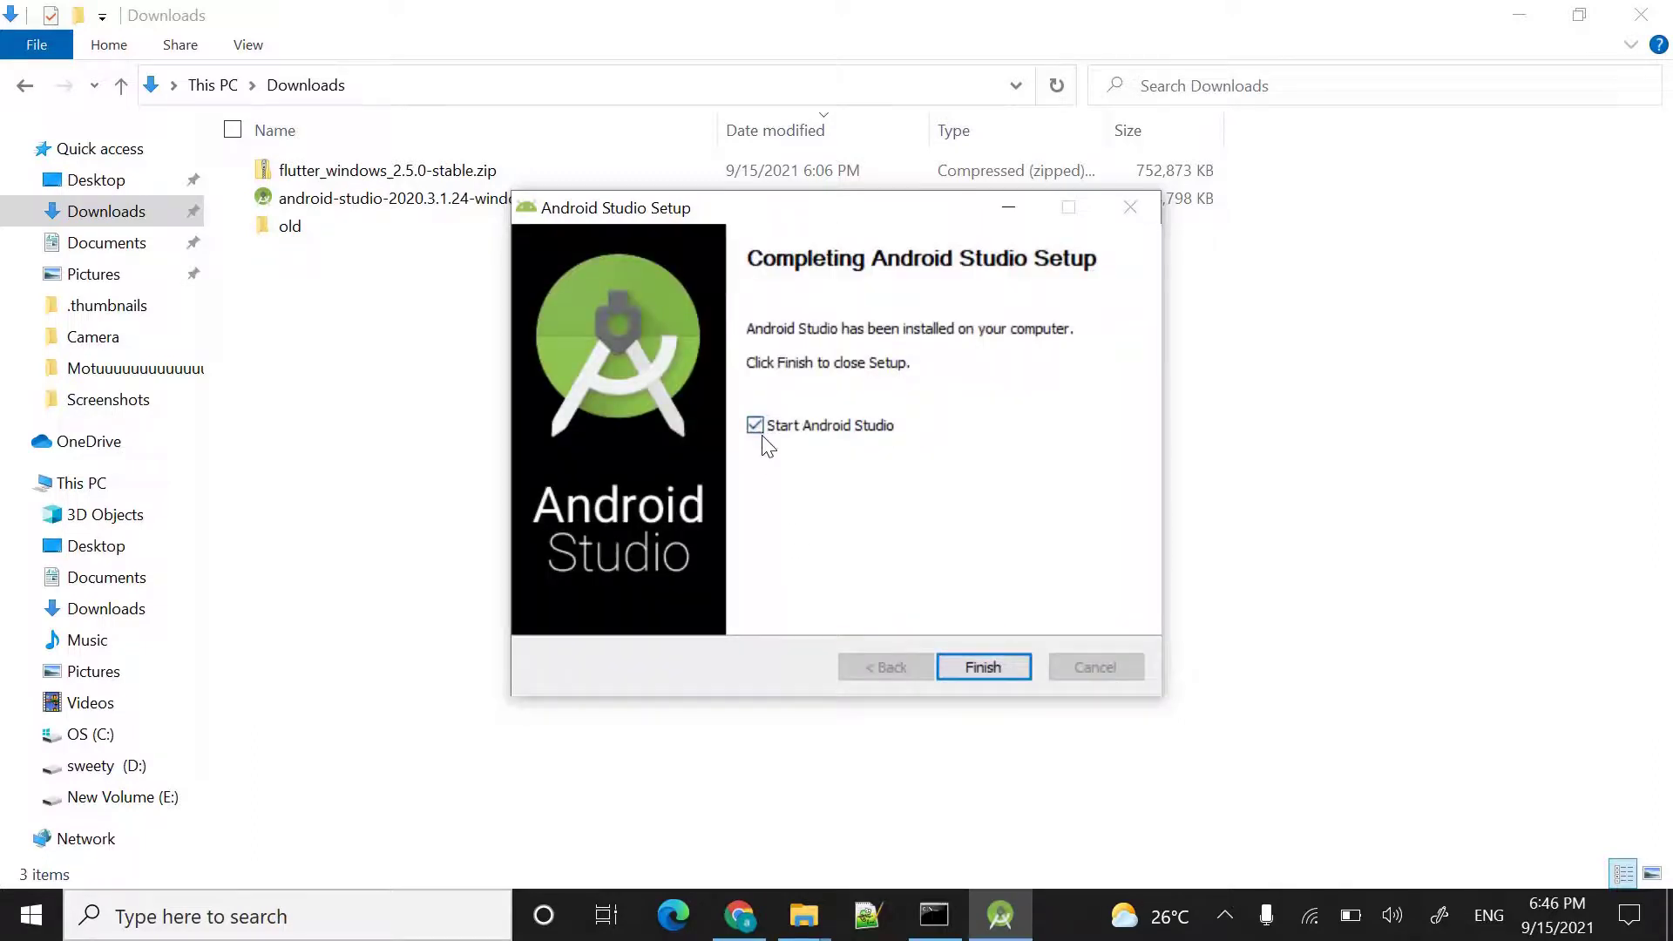
{"action": "left_click", "coordinate": [983, 667]}
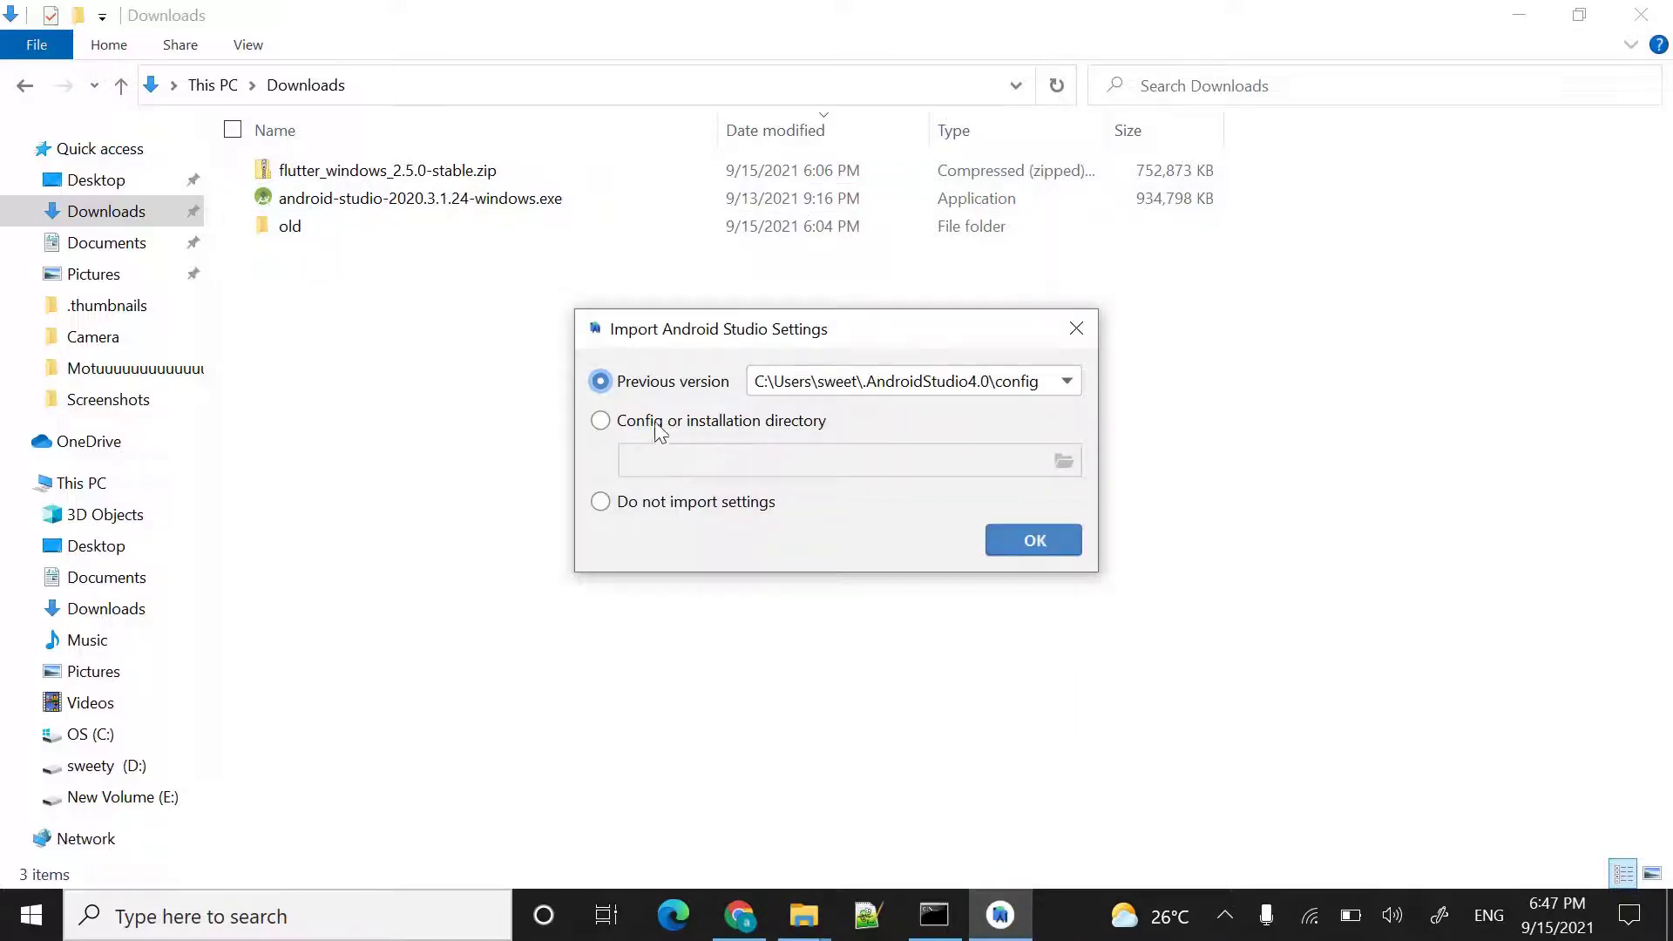
Step: Choose not to import previous settings and skip deleting the unused .AndroidStudio4.0 directory
{"action": "left_click", "coordinate": [666, 502]}
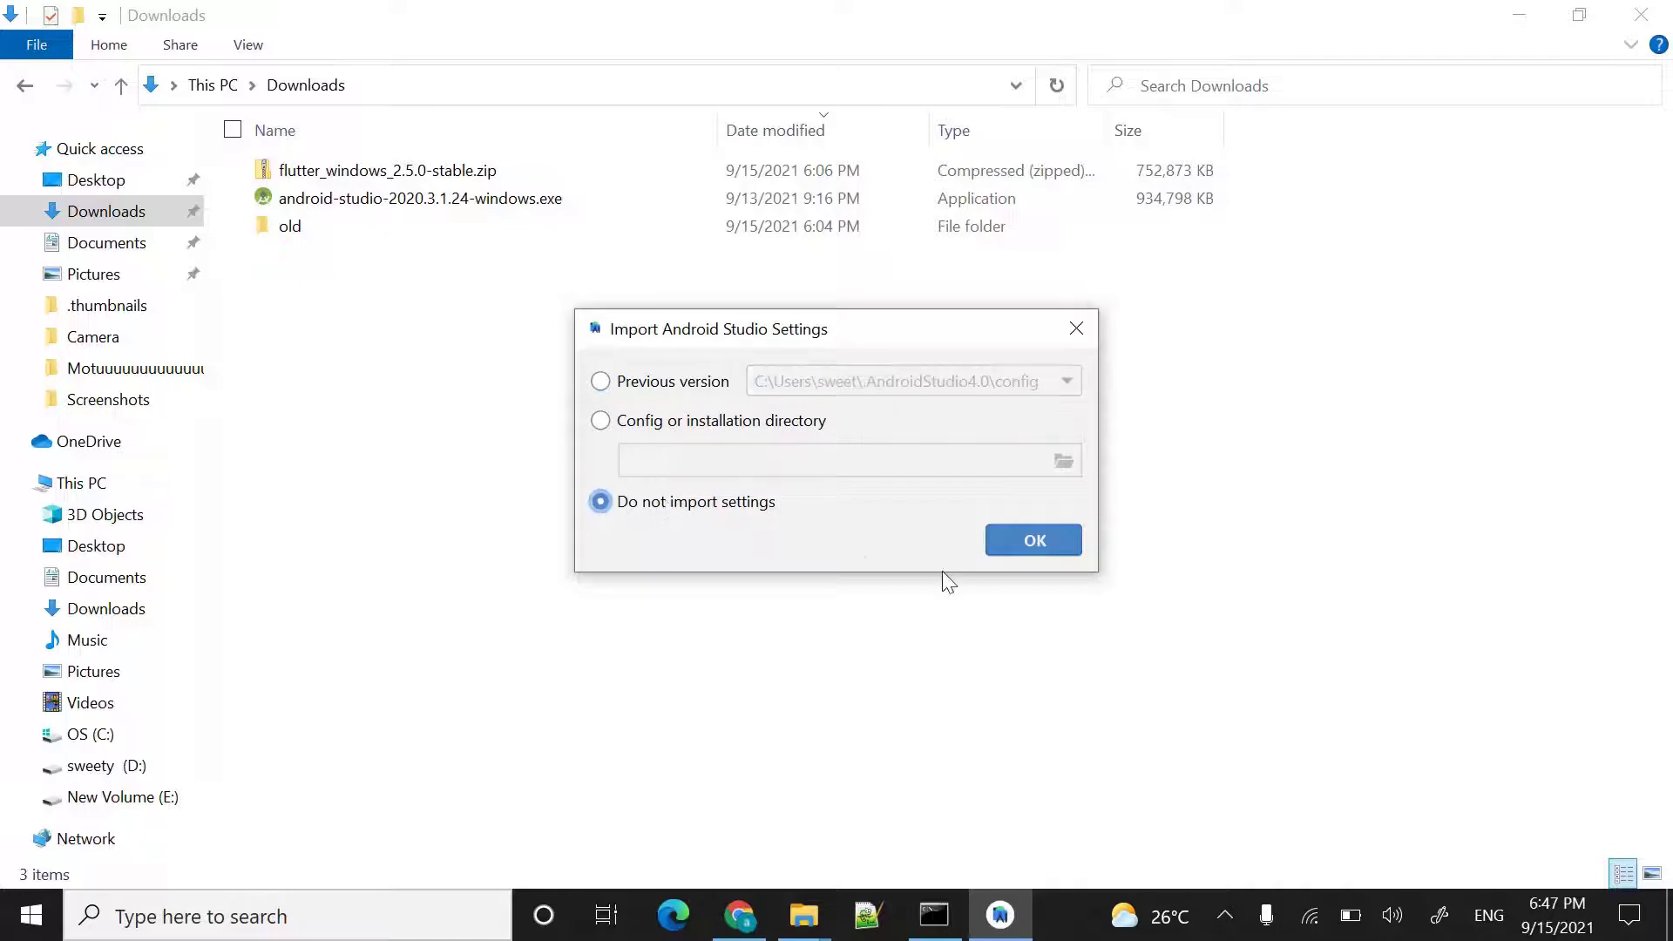
{"action": "left_click", "coordinate": [1033, 540]}
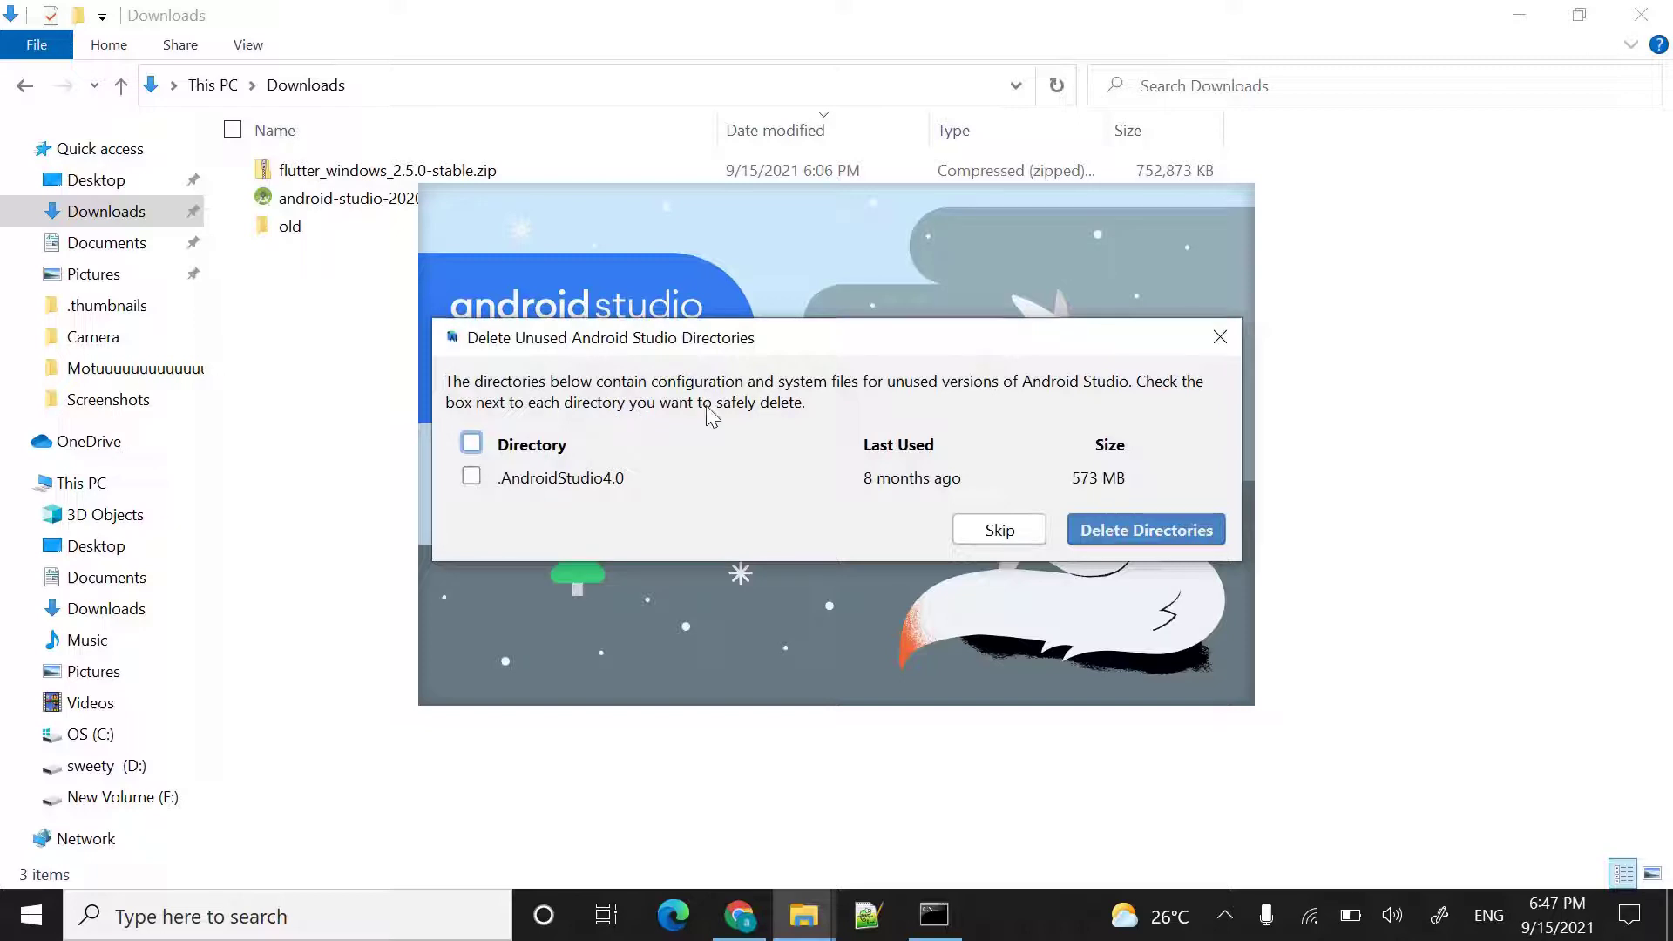
{"action": "left_click", "coordinate": [987, 529]}
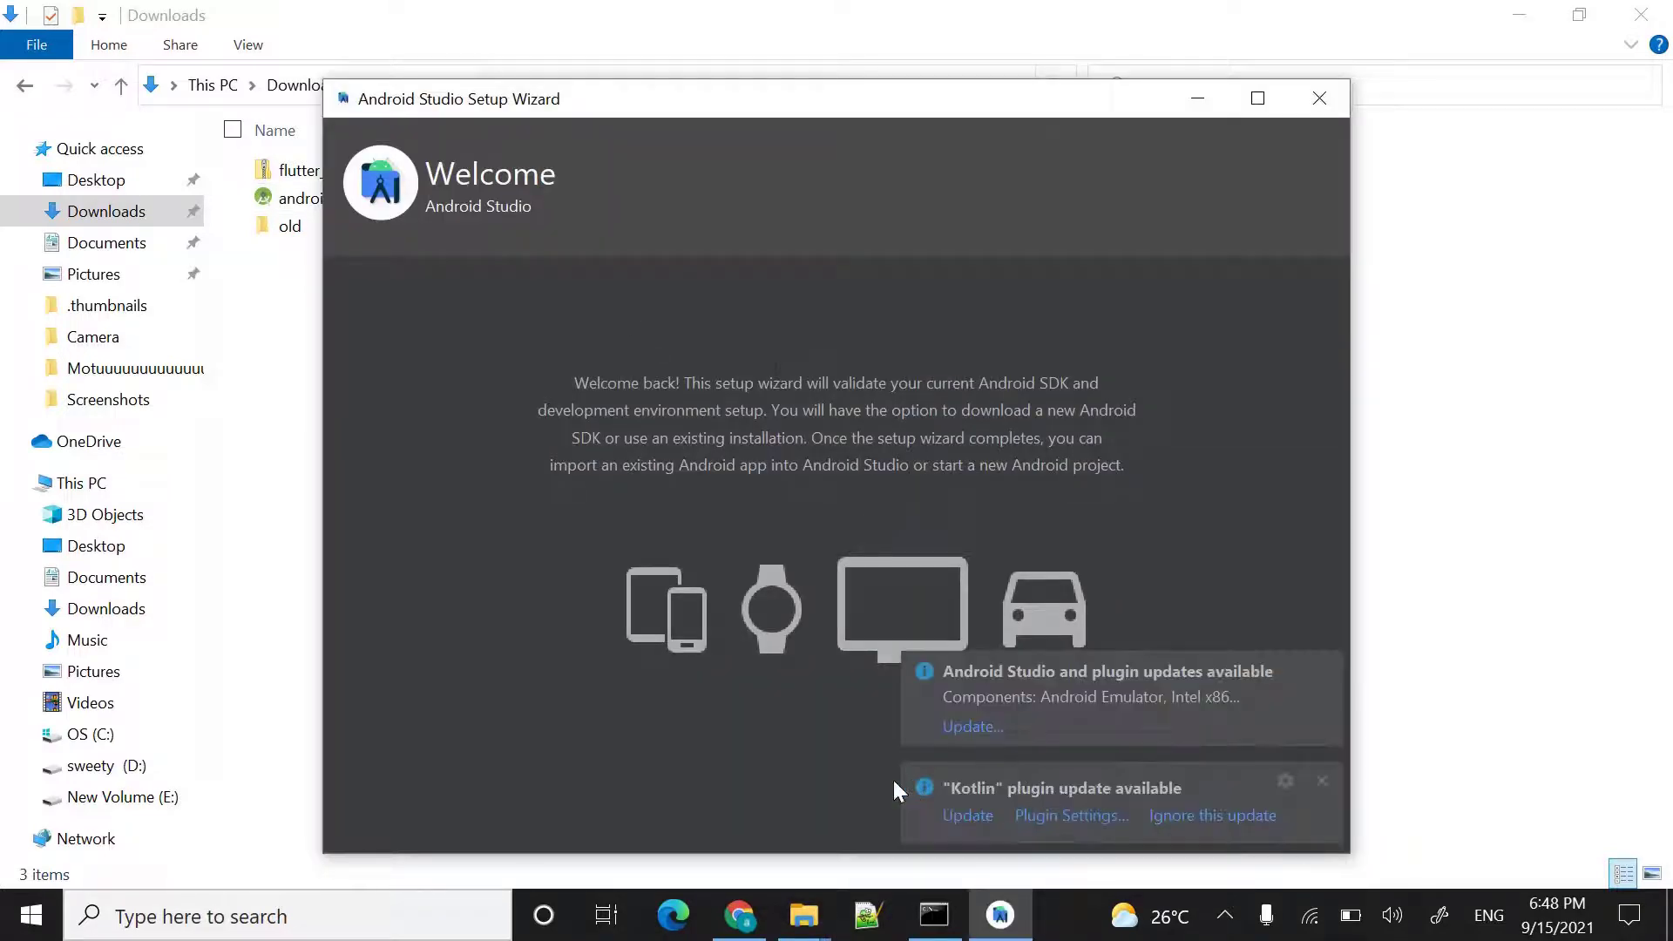
Step: Dismiss the update notifications in the Setup Wizard and choose the Standard install type with the Darcula theme
{"action": "left_click", "coordinate": [1320, 671]}
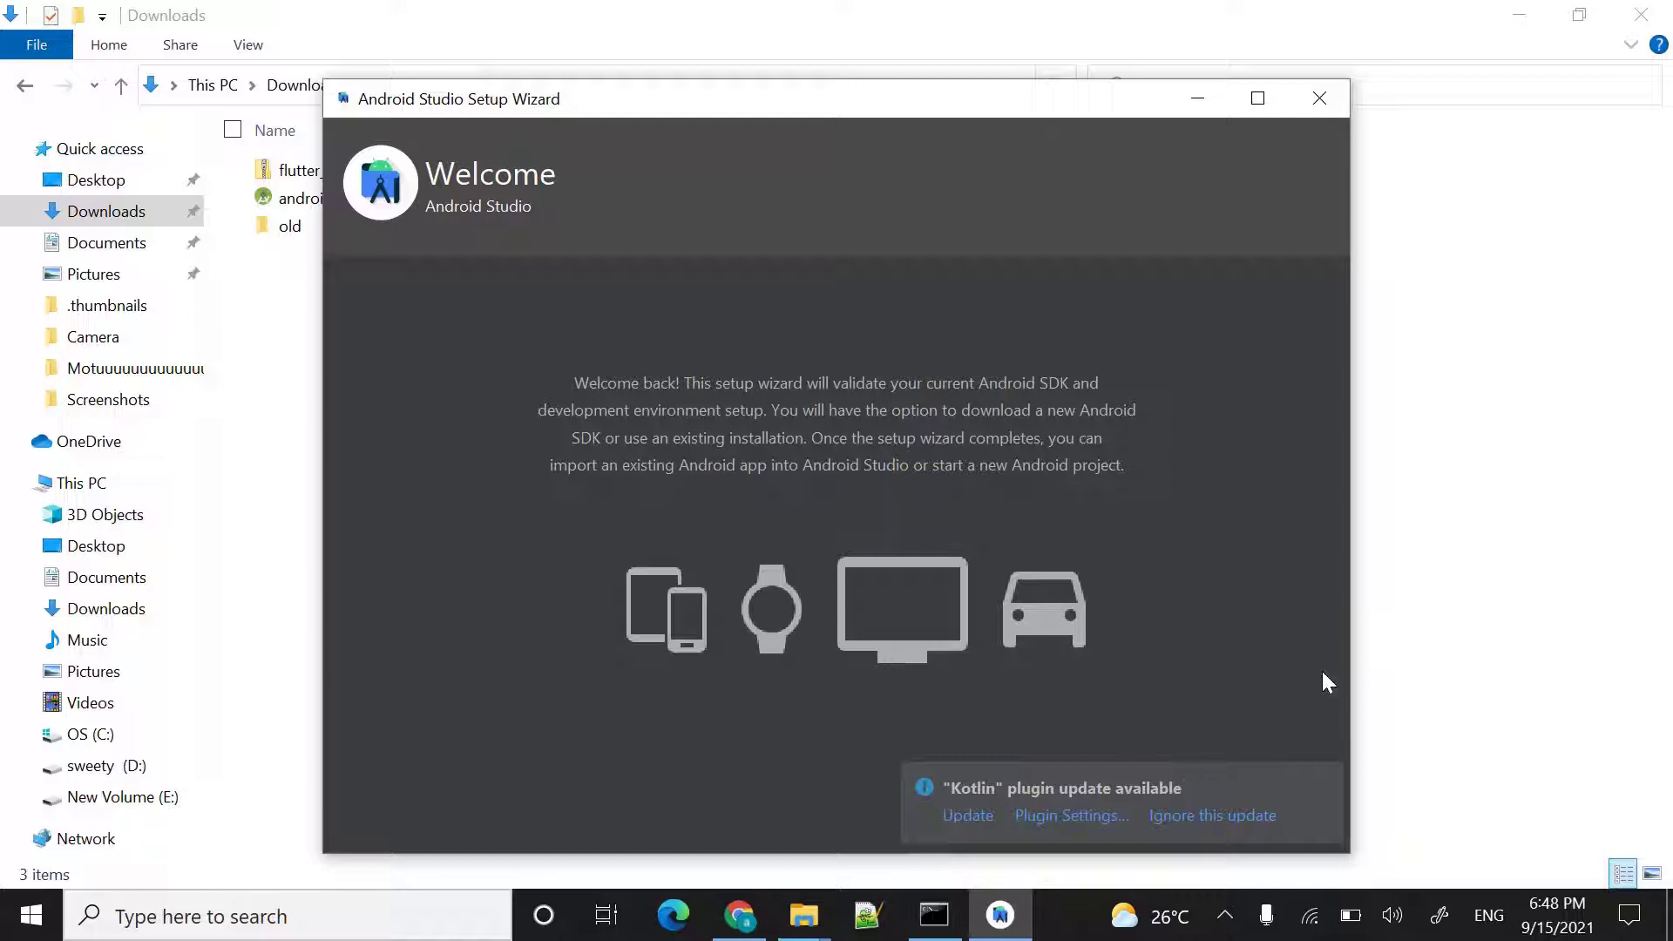
{"action": "left_click", "coordinate": [1321, 780]}
{"action": "left_click", "coordinate": [1079, 818]}
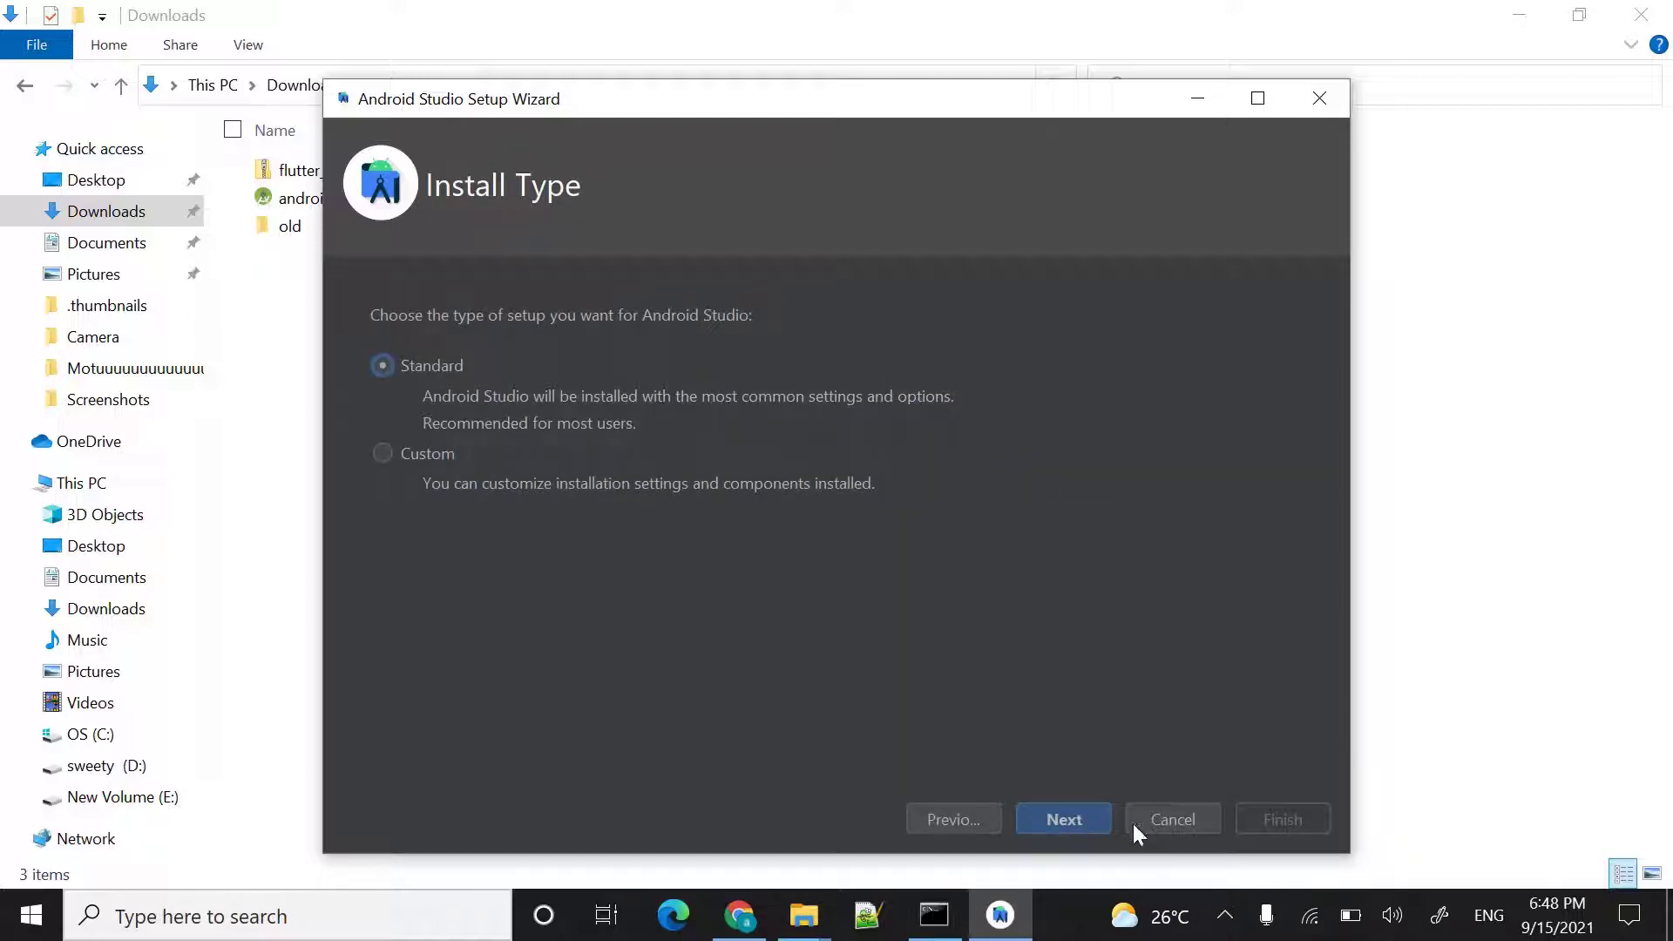
{"action": "left_click", "coordinate": [1086, 822]}
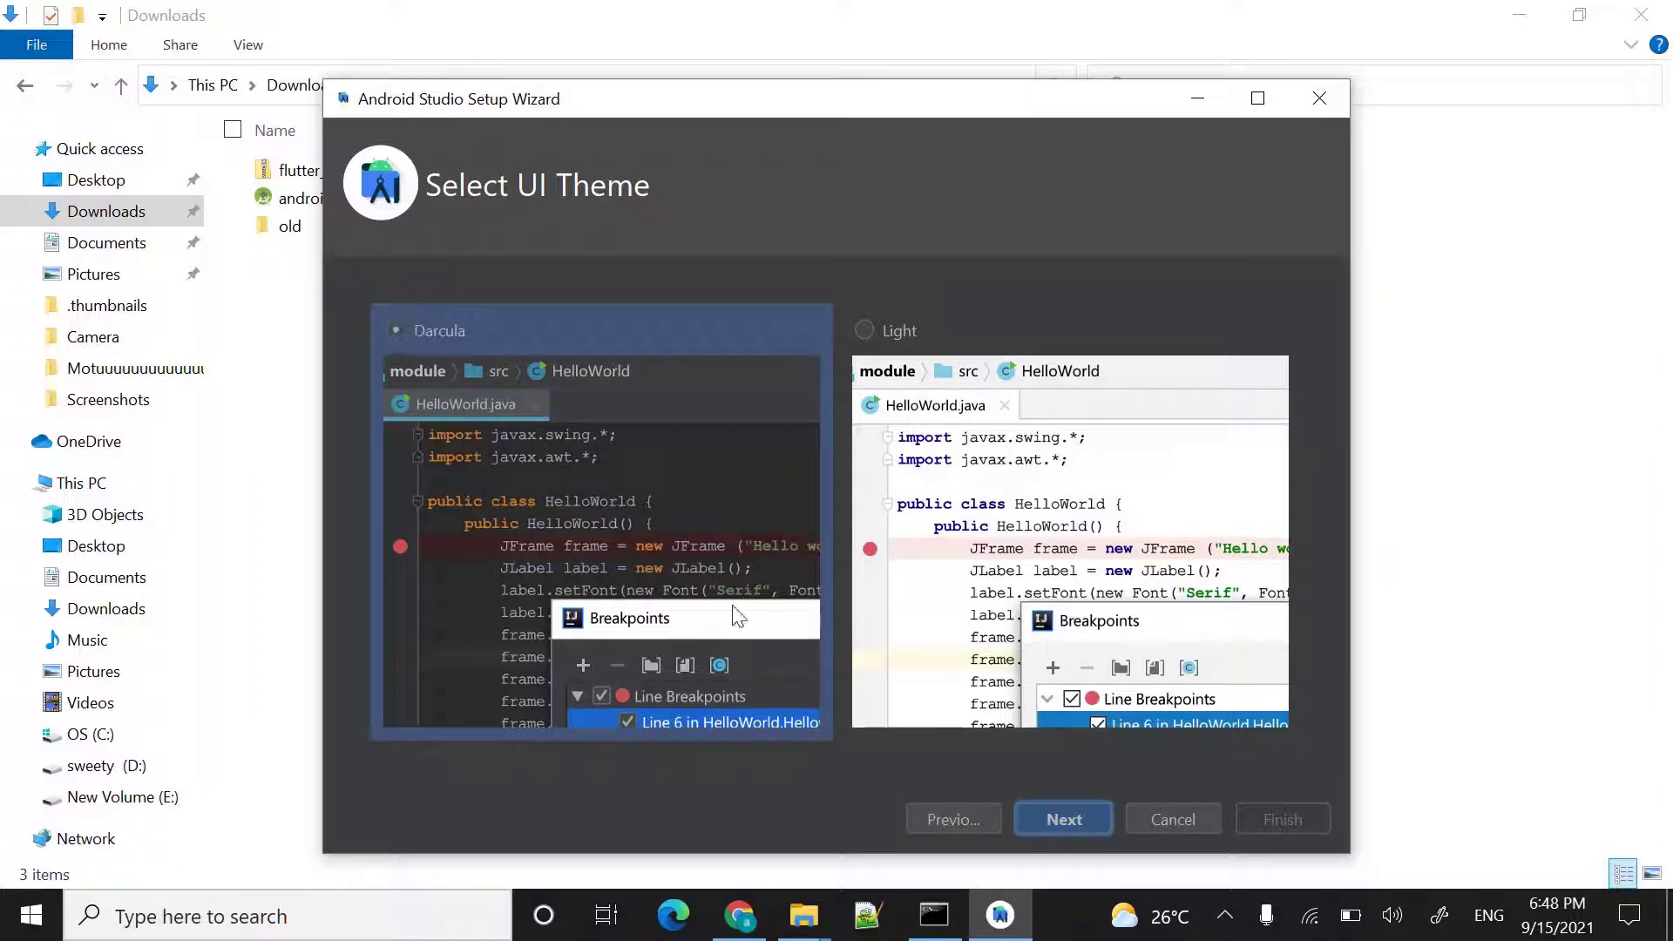
{"action": "left_click", "coordinate": [1050, 821]}
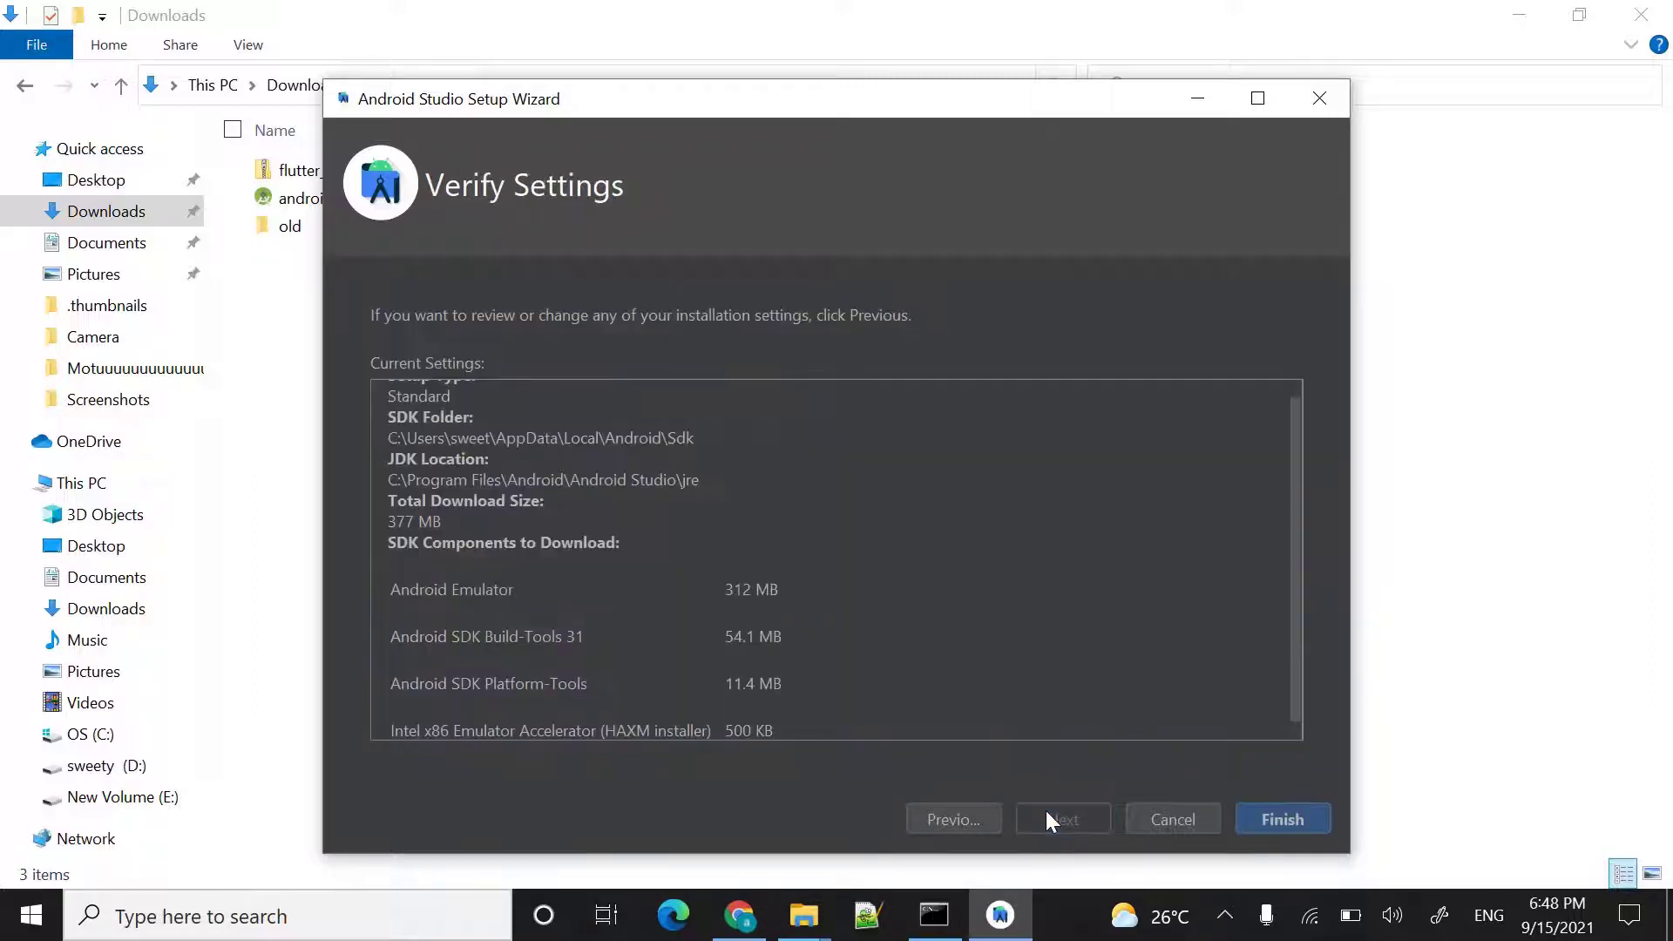
Step: Review the wizard's current settings, download the SDK components with details shown, and finish the Setup Wizard
{"action": "scroll", "coordinate": [601, 419], "scroll_direction": "down", "scroll_amount": 1}
{"action": "scroll", "coordinate": [610, 425], "scroll_direction": "up", "scroll_amount": 2}
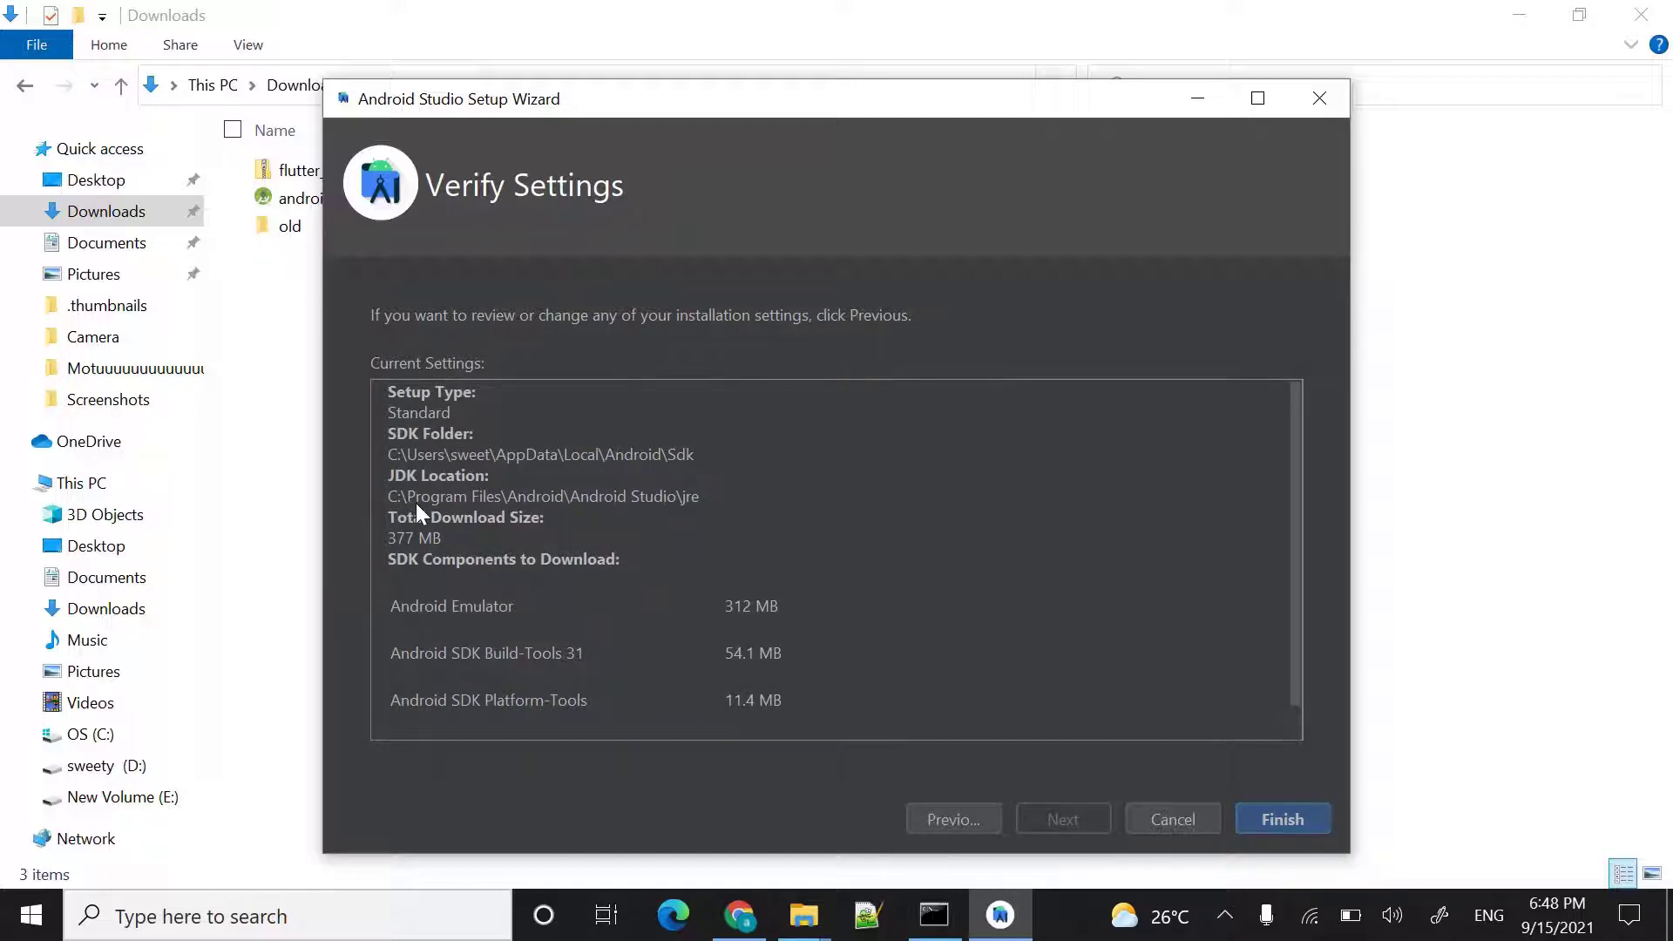
{"action": "scroll", "coordinate": [878, 616], "scroll_direction": "down", "scroll_amount": 1}
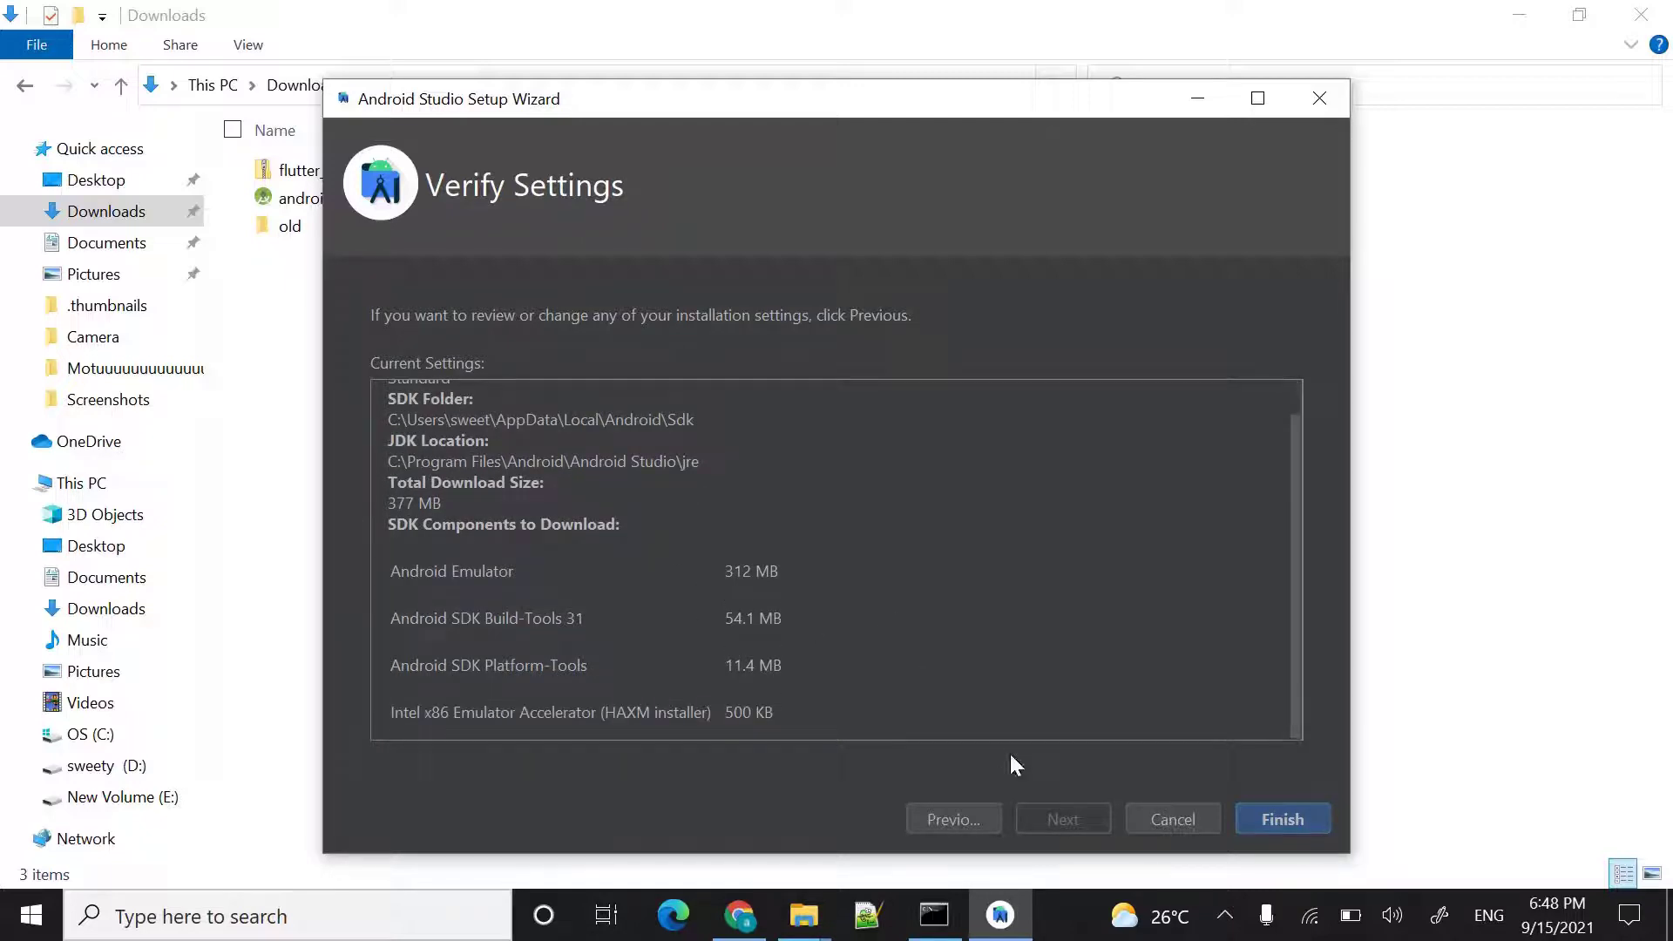
{"action": "left_click", "coordinate": [1285, 824]}
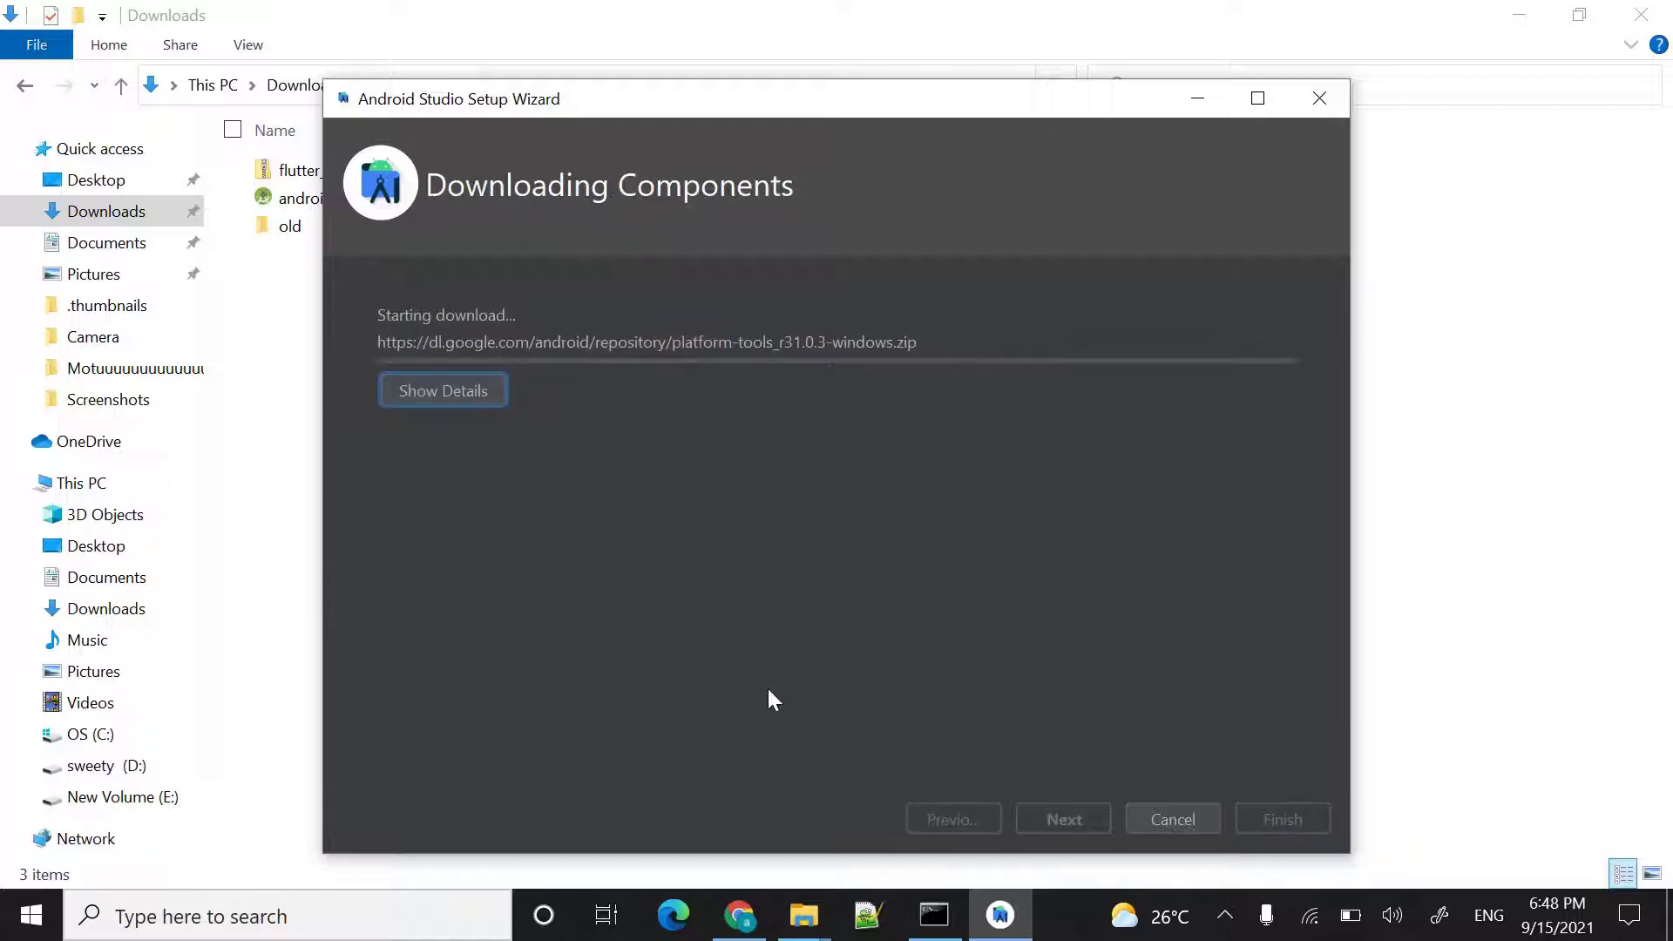
{"action": "left_click", "coordinate": [433, 404]}
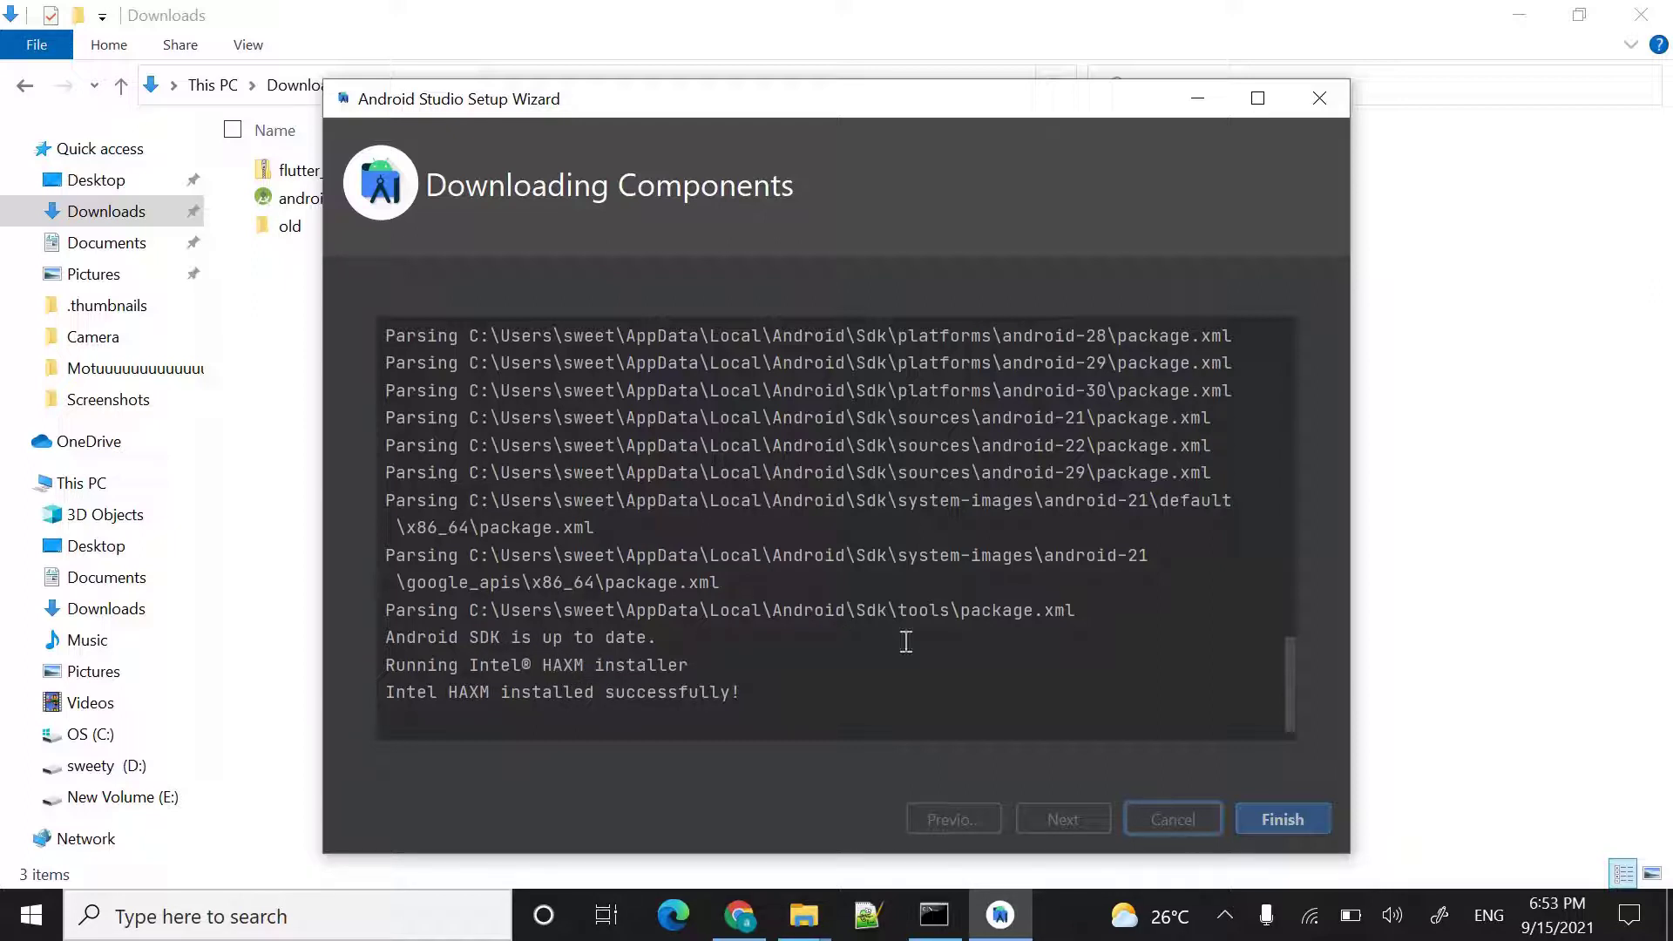
{"action": "left_click", "coordinate": [1277, 820]}
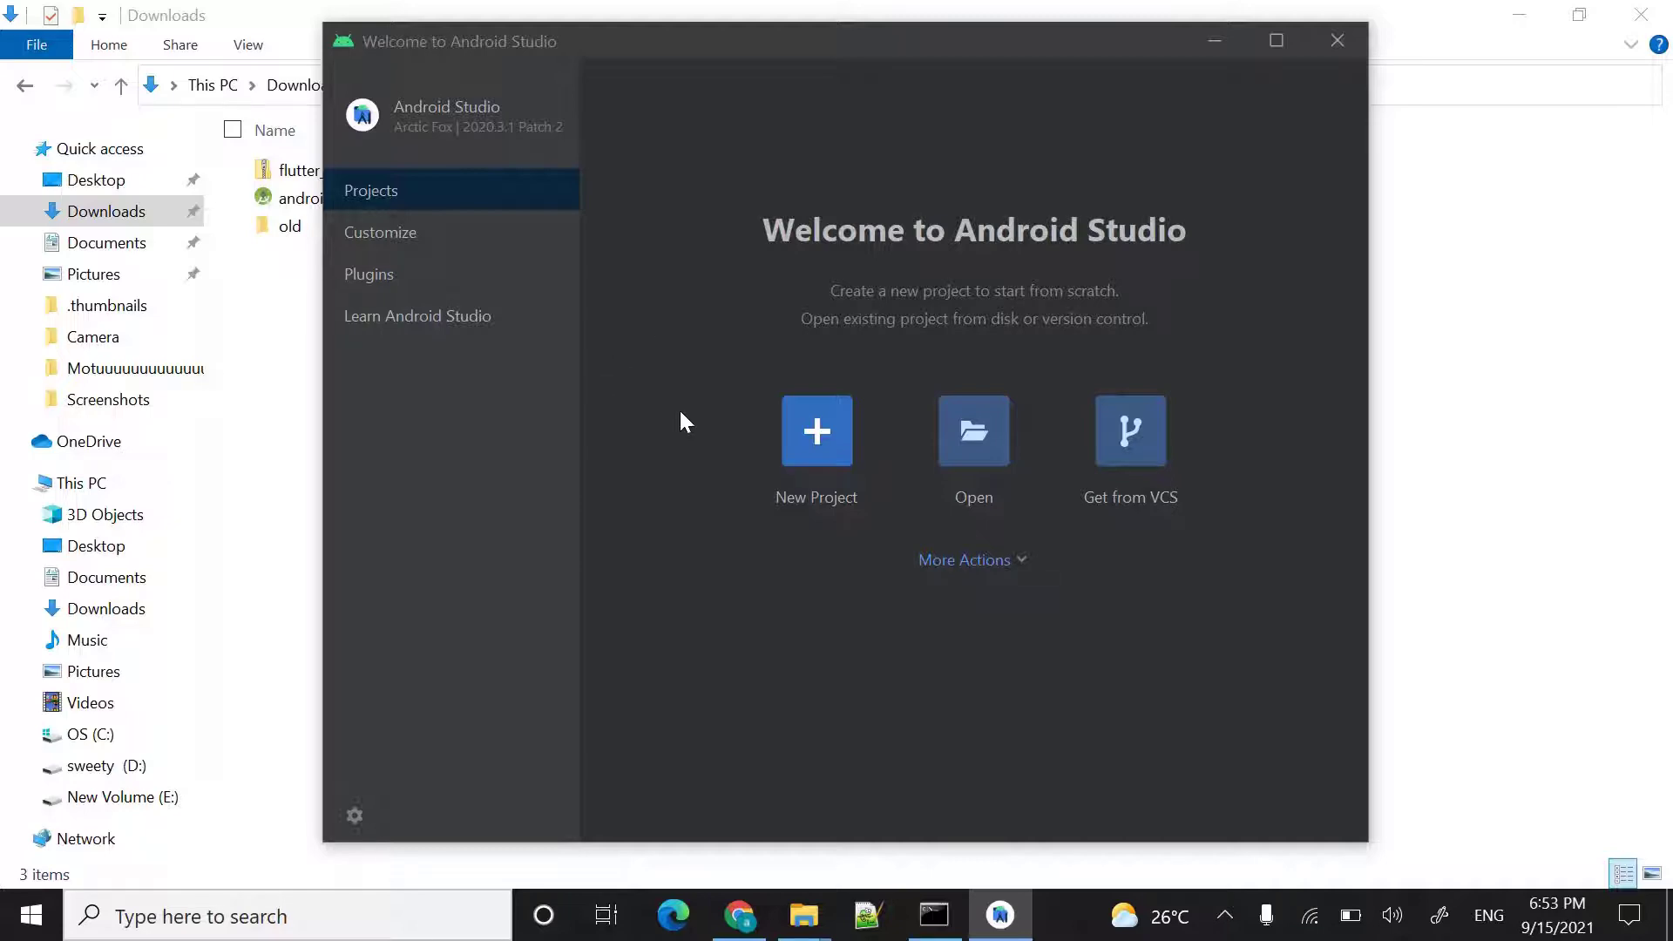
Step: Switch to Command Prompt and run flutter doctor to check the setup with Android Studio installed
{"action": "left_click", "coordinate": [940, 915]}
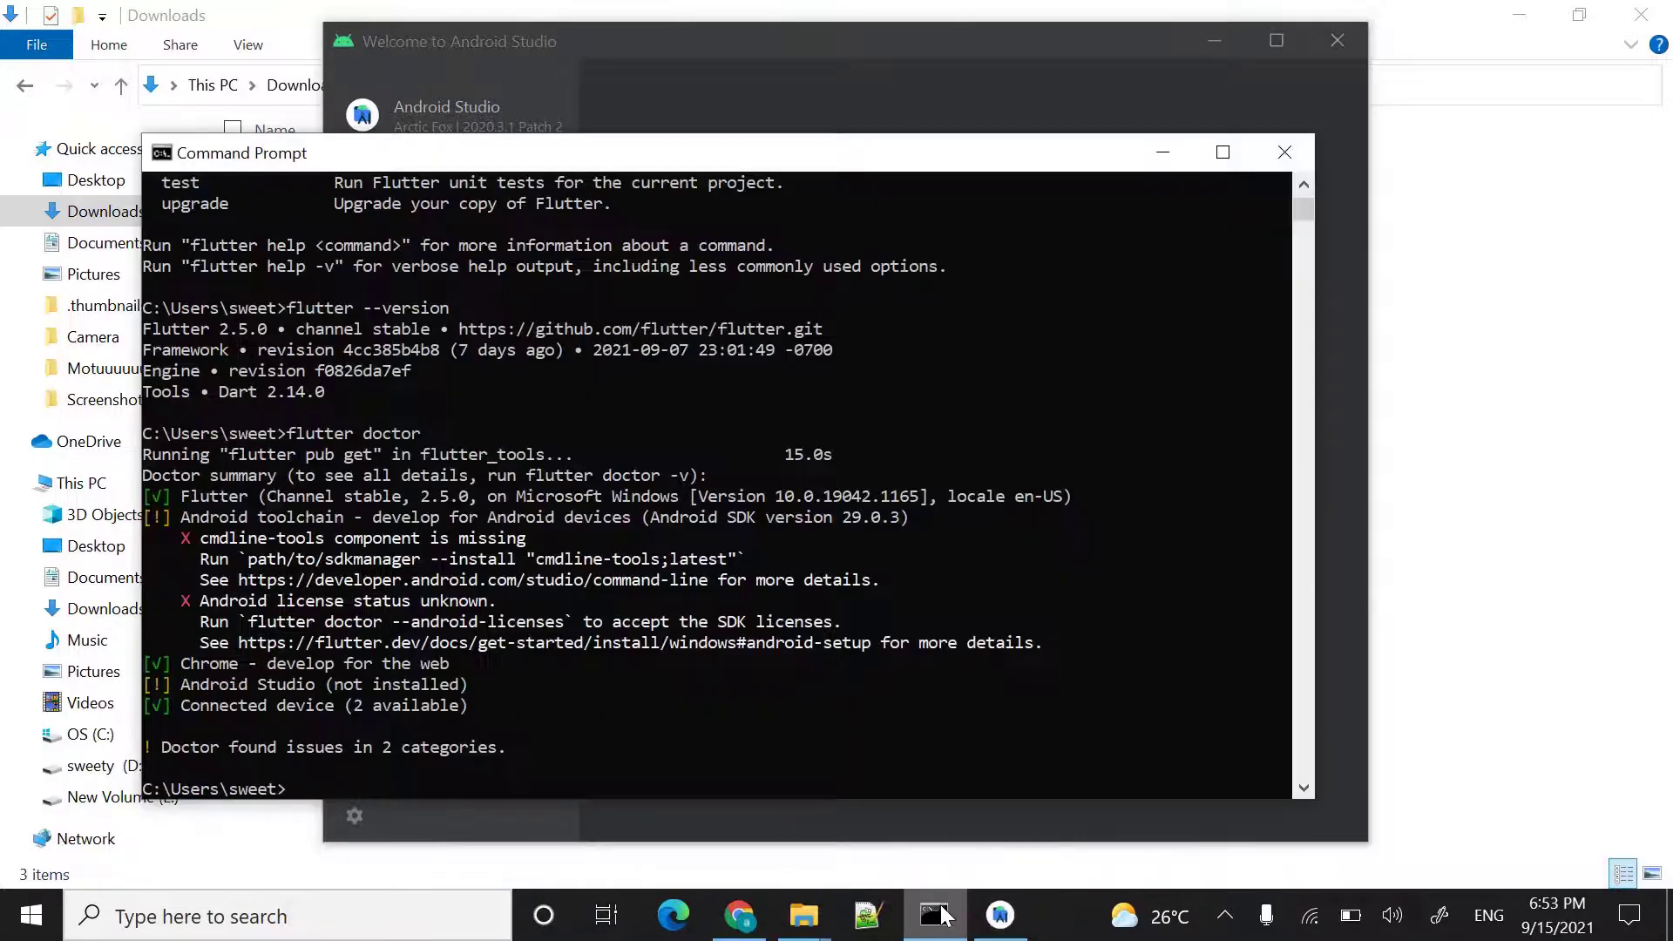
{"action": "type", "text": "flutter doctor"}
{"action": "key", "text": "Return"}
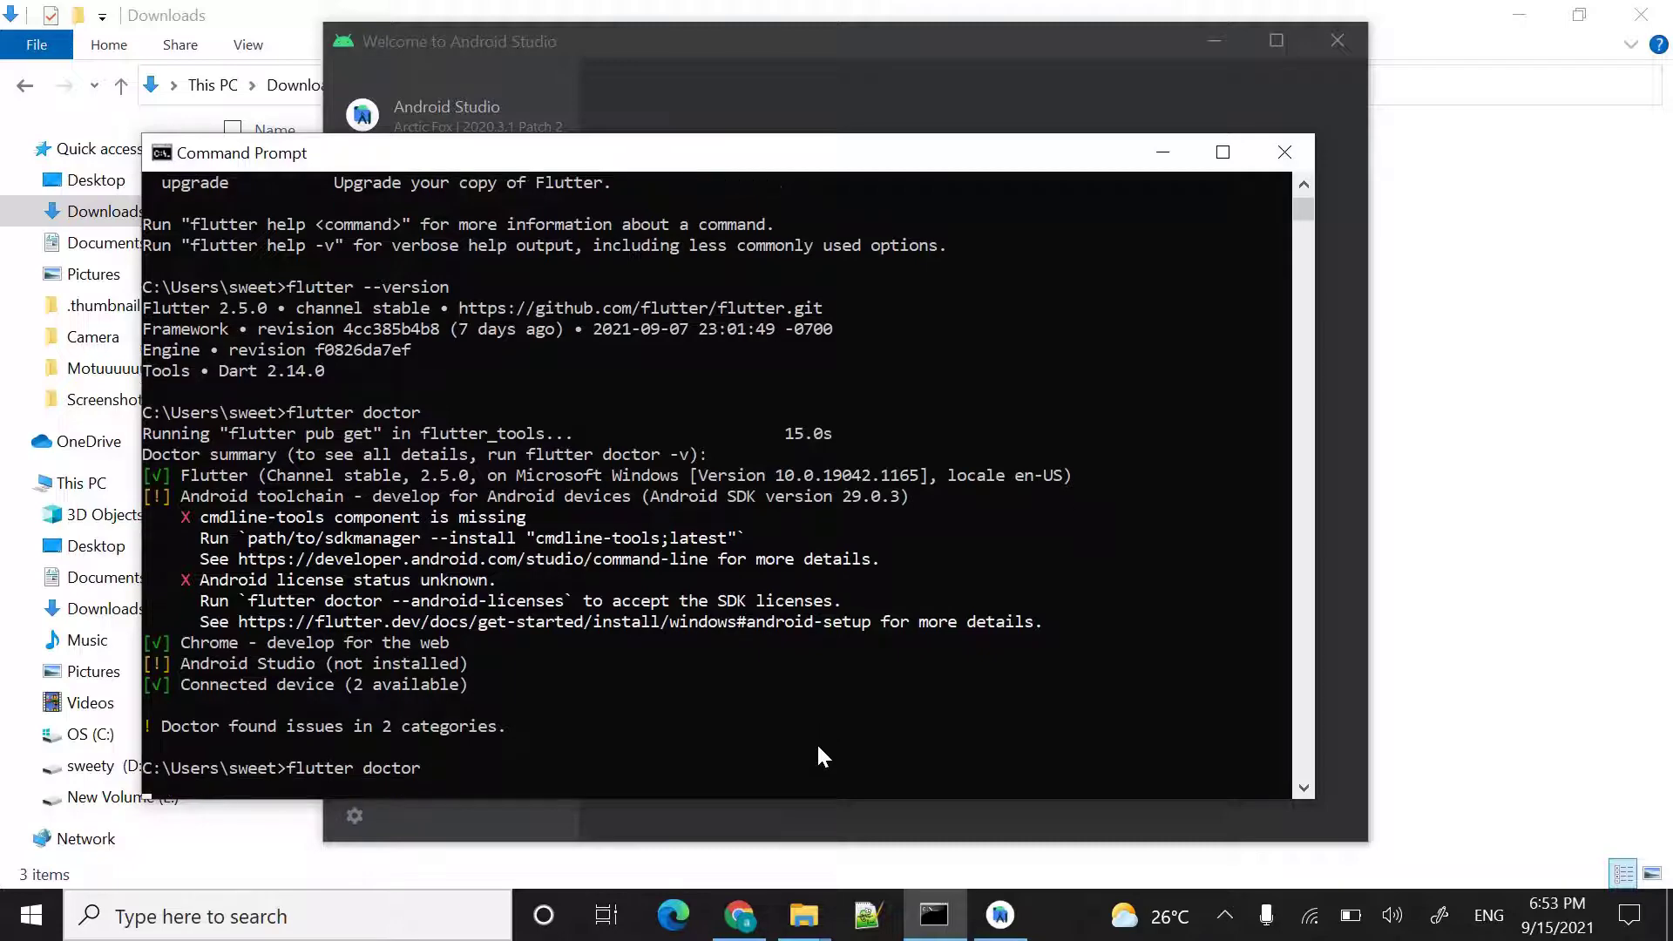
{"action": "scroll", "coordinate": [1003, 515], "scroll_direction": "down", "scroll_amount": 2}
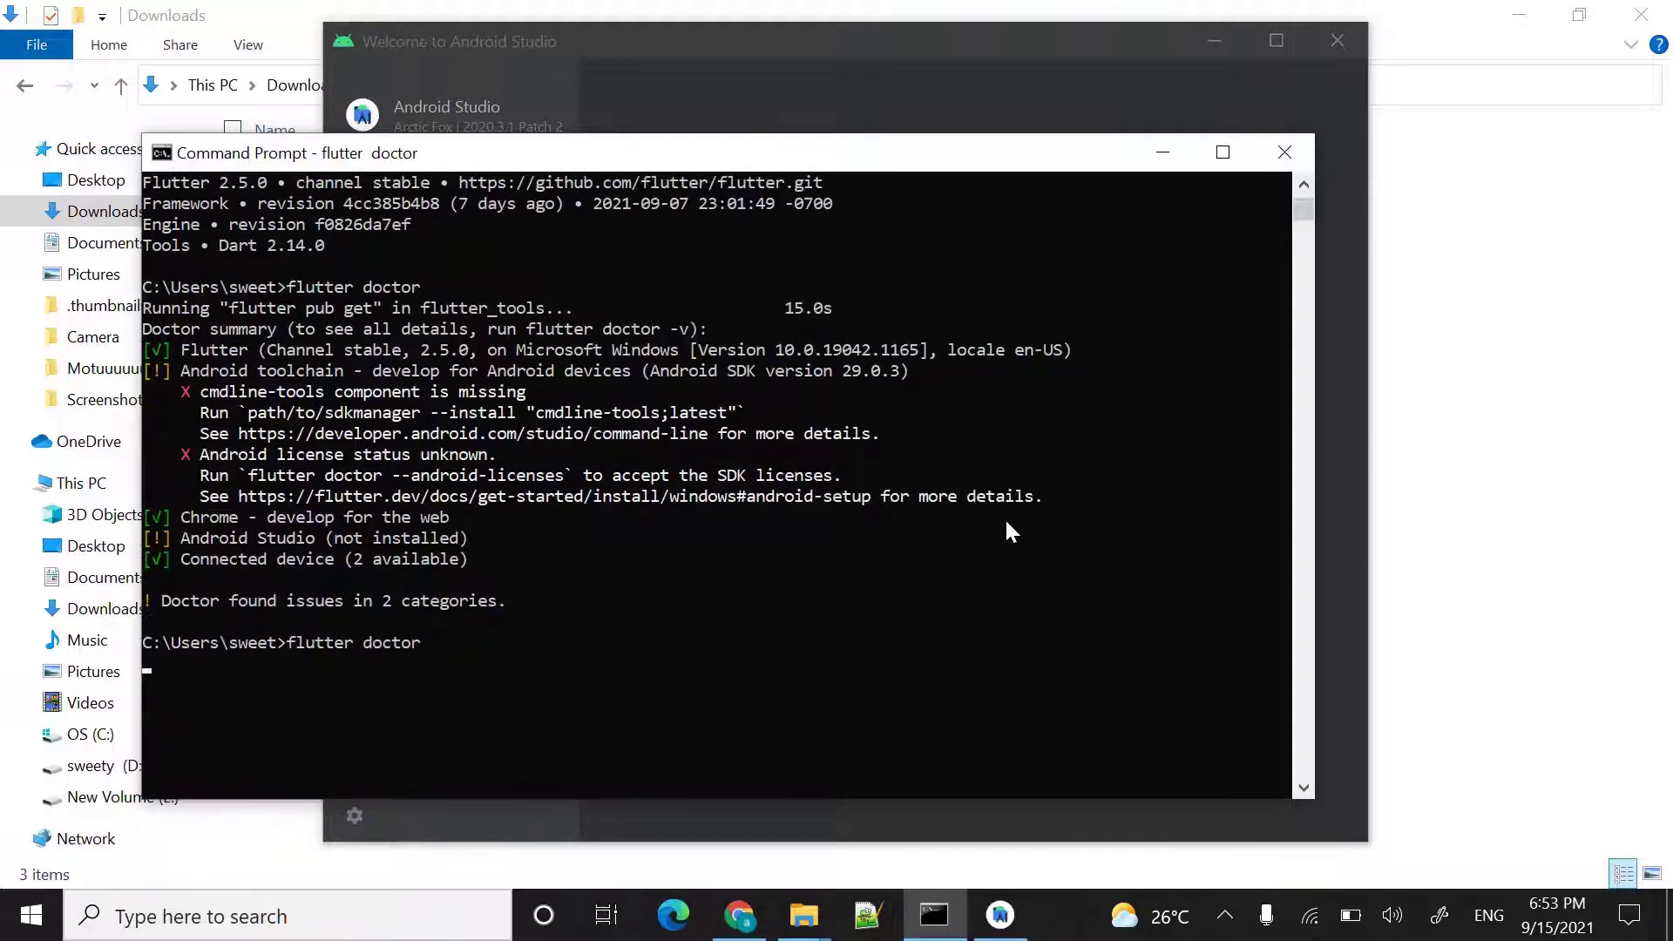
{"action": "scroll", "coordinate": [1004, 516], "scroll_direction": "down", "scroll_amount": 2}
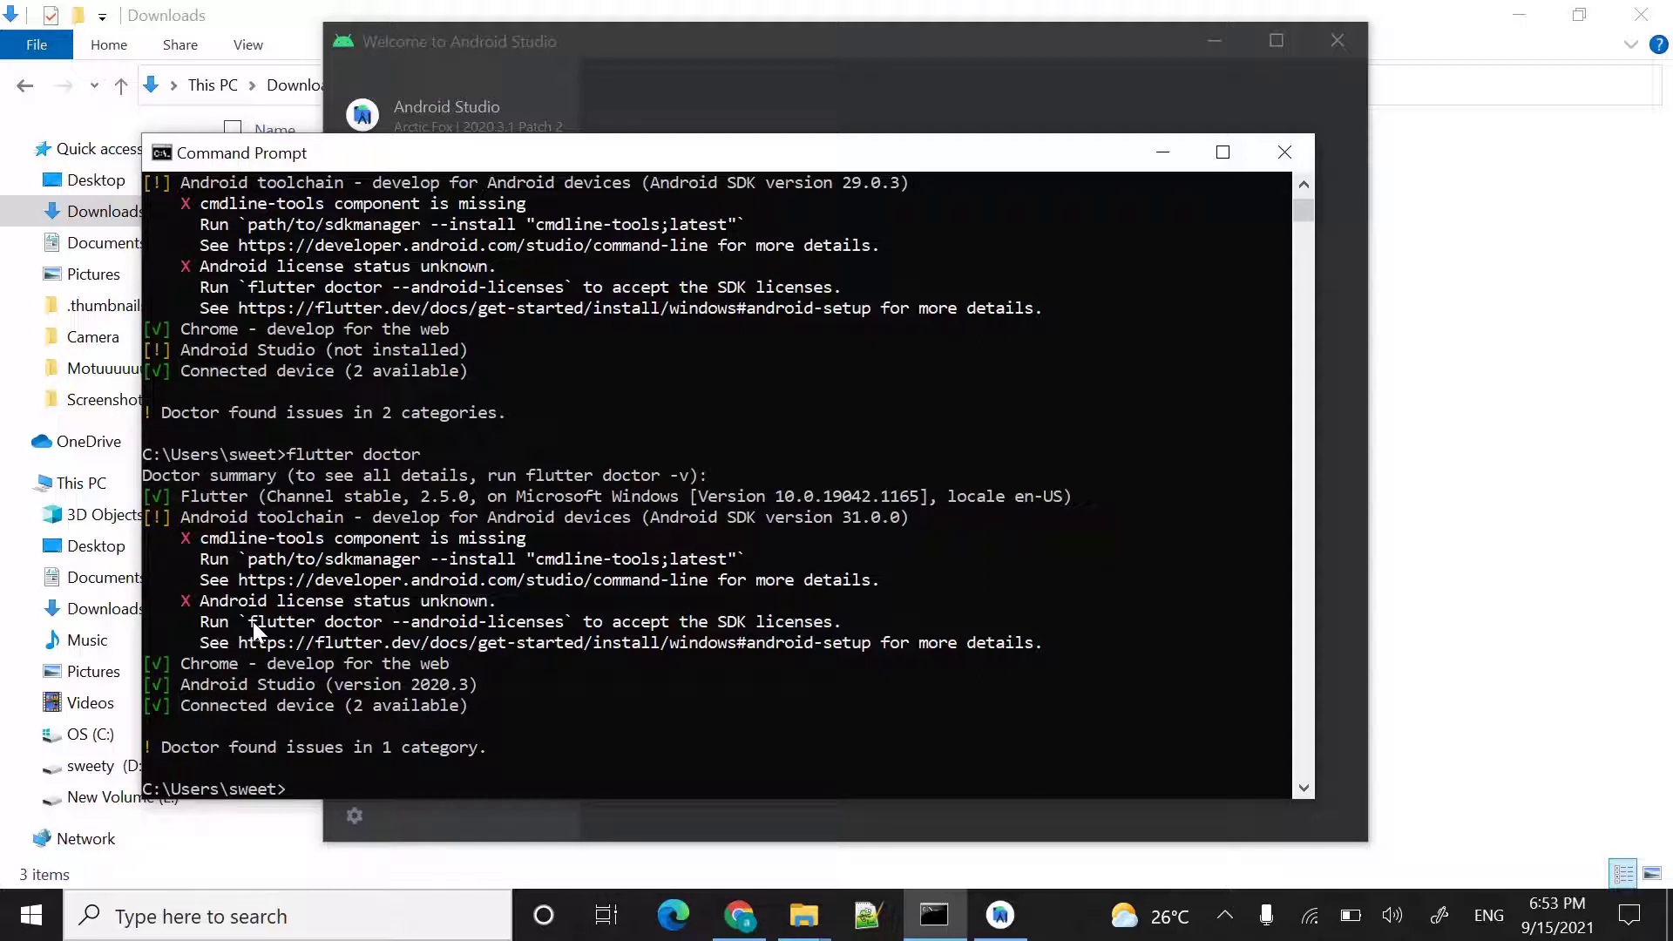
Step: Copy the flutter doctor --android-licenses command from the doctor output and try running it twice to accept the SDK licenses
{"action": "left_click_drag", "start_coordinate": [252, 623], "coordinate": [487, 629]}
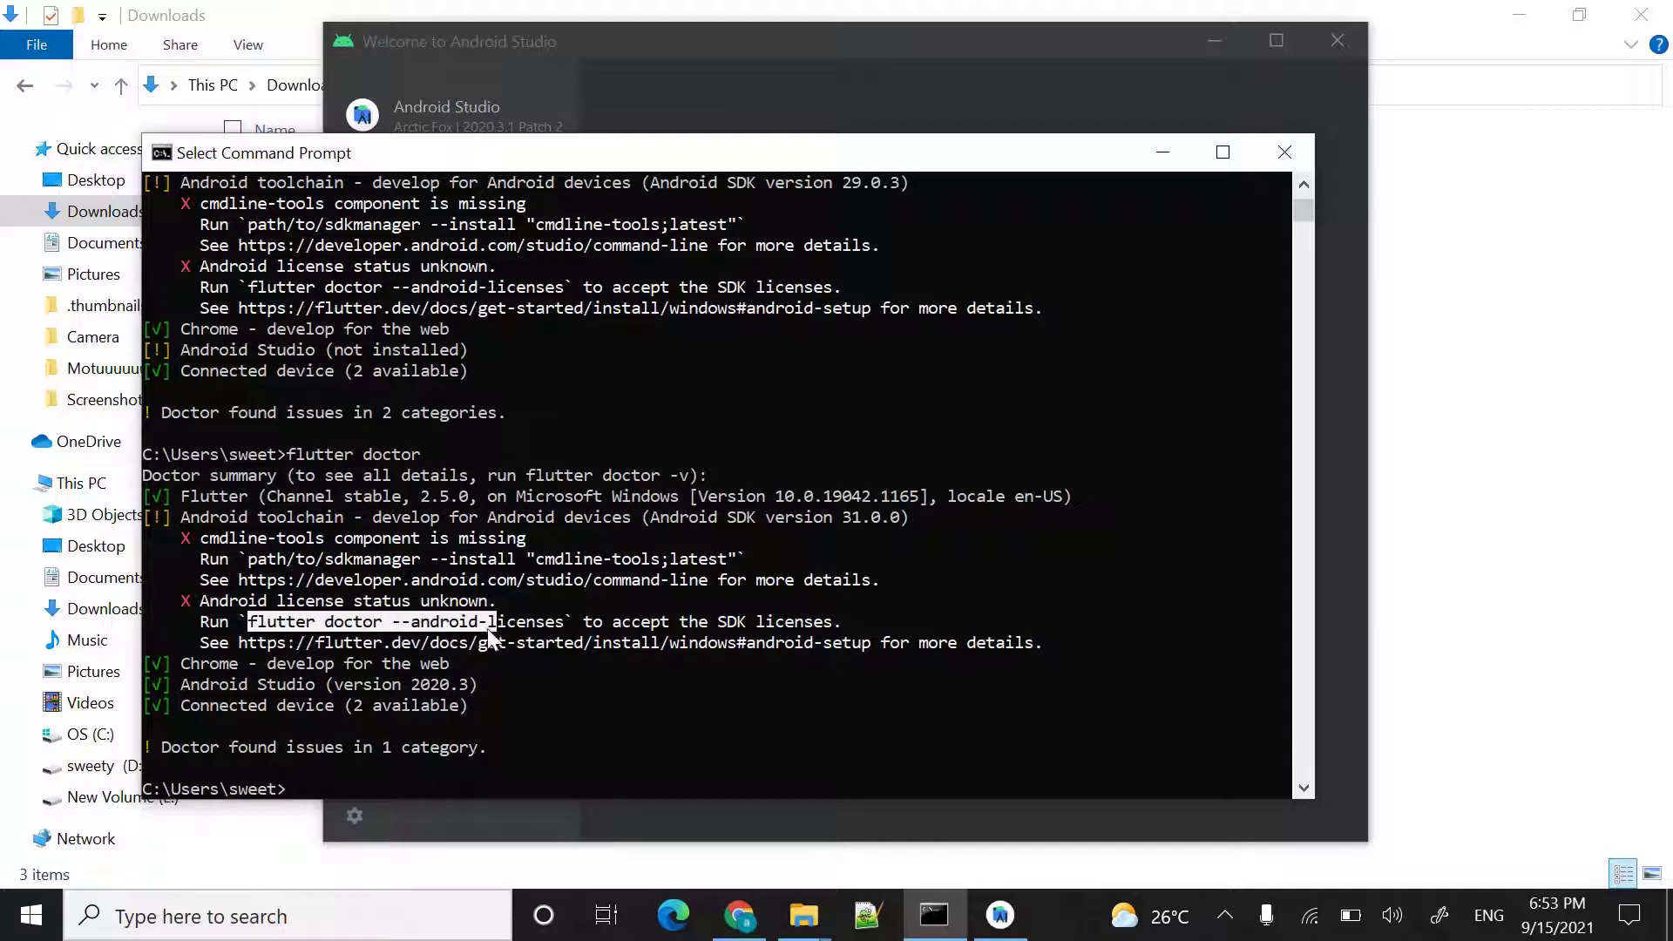
{"action": "right_click", "coordinate": [561, 630]}
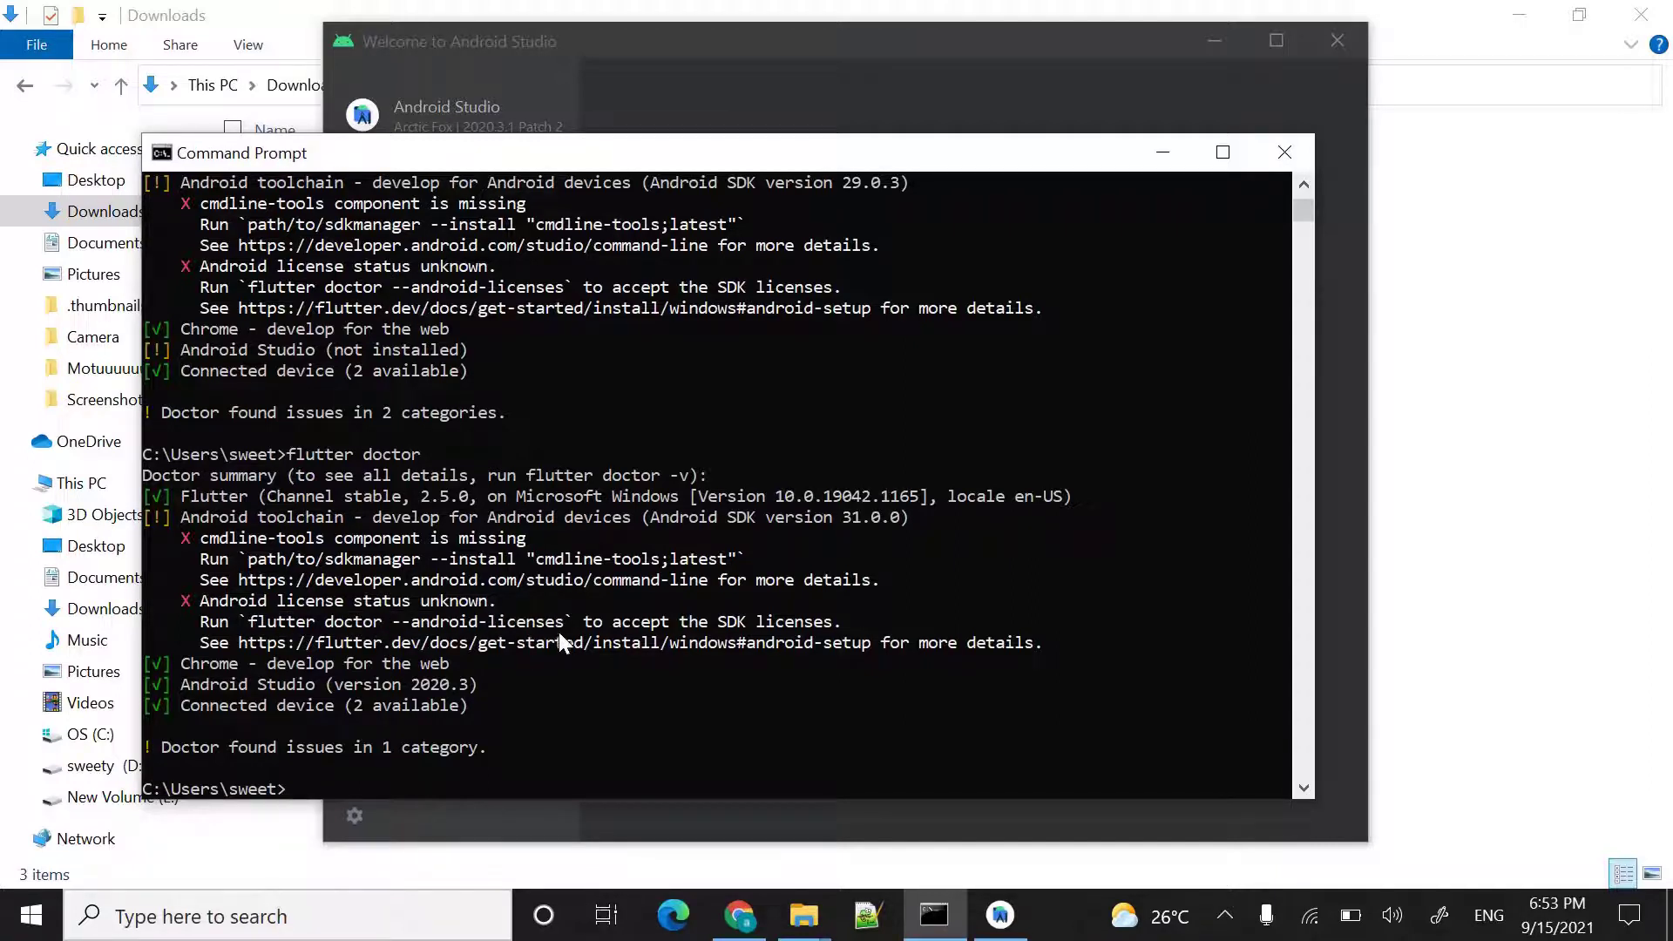
{"action": "right_click", "coordinate": [541, 724]}
{"action": "key", "text": "Return"}
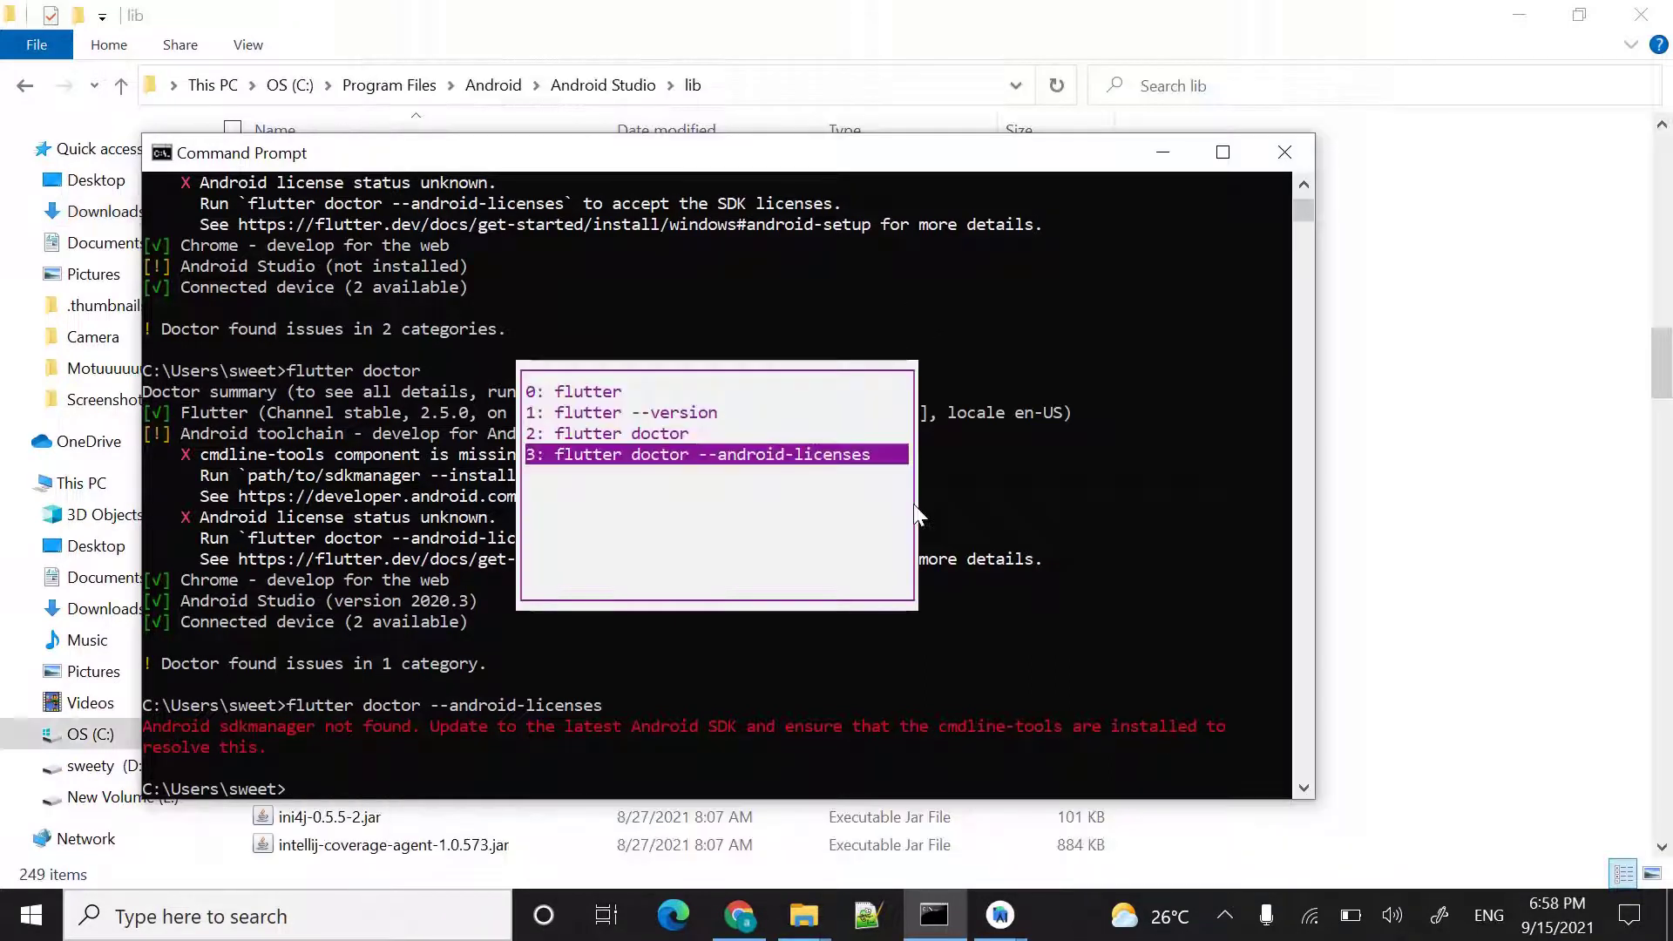
{"action": "key", "text": "Return"}
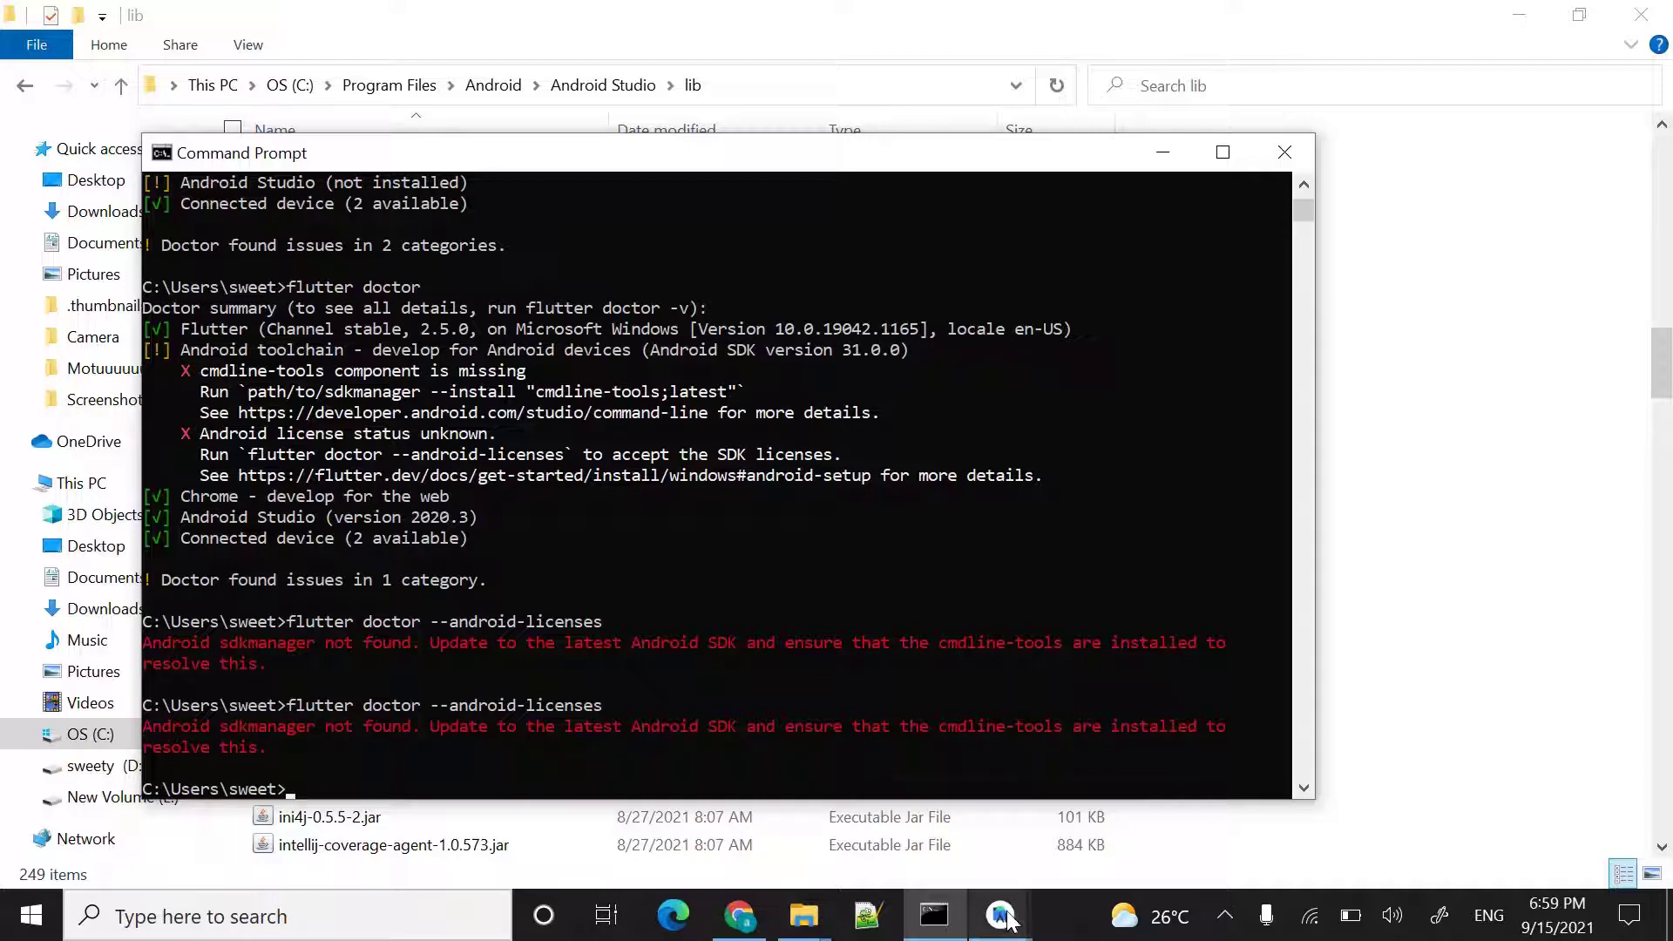
Step: Switch to Android Studio, close the Android Virtual Device Manager, and open the SDK Manager from the welcome window
{"action": "mouse_move", "coordinate": [1010, 915]}
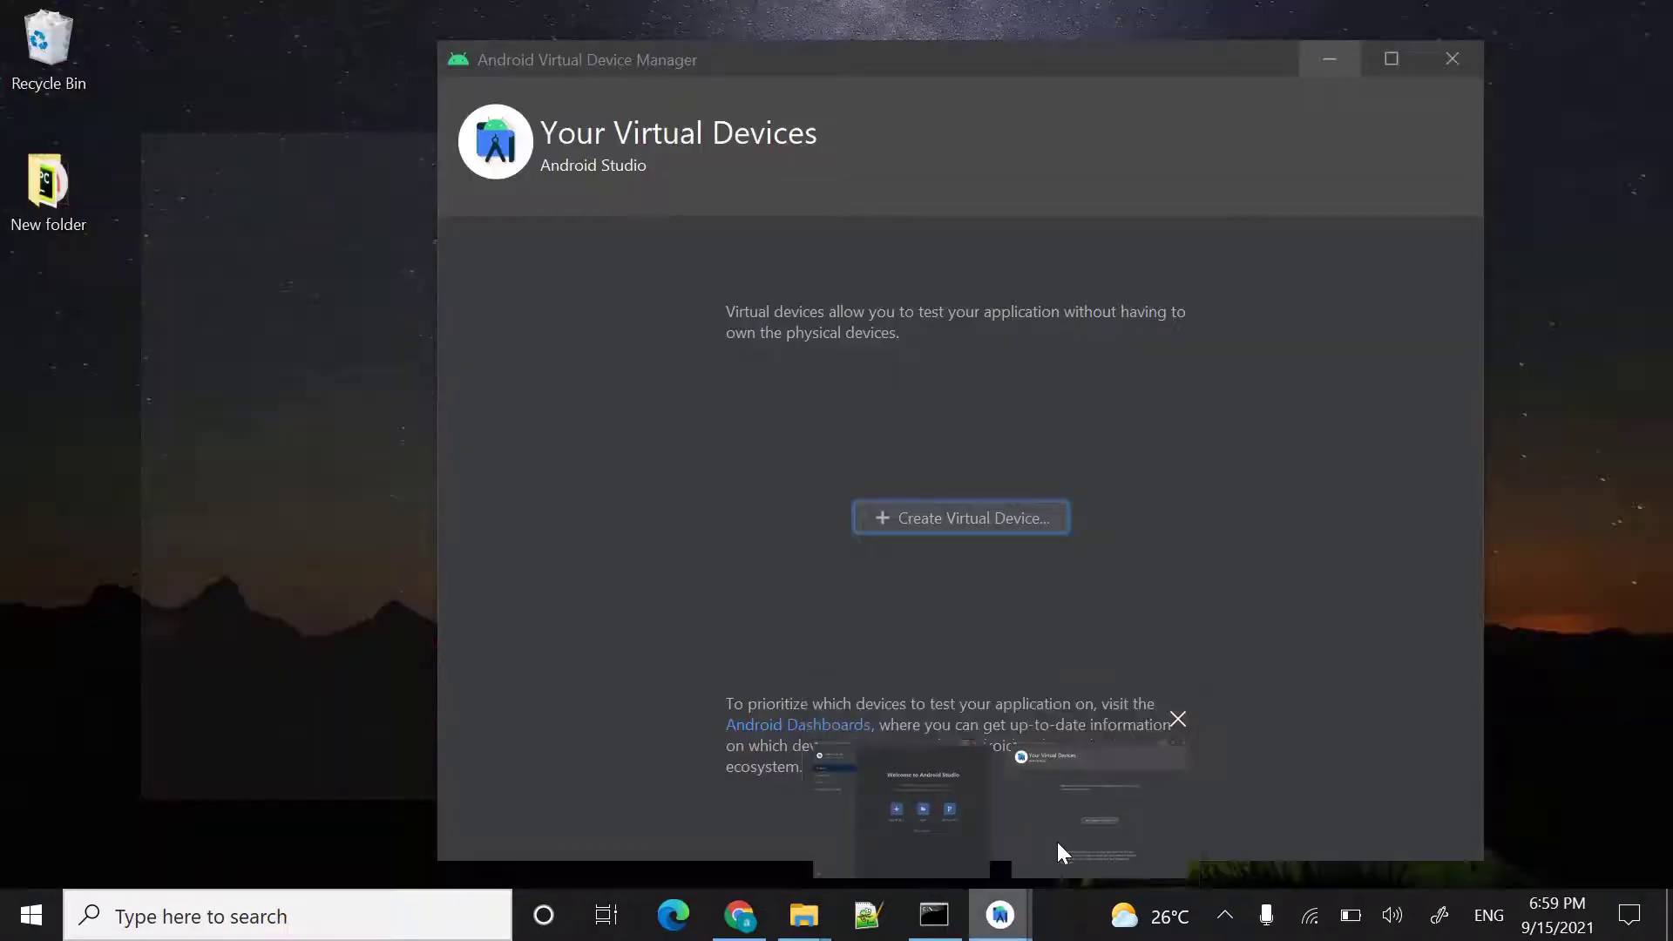
{"action": "left_click", "coordinate": [1058, 851]}
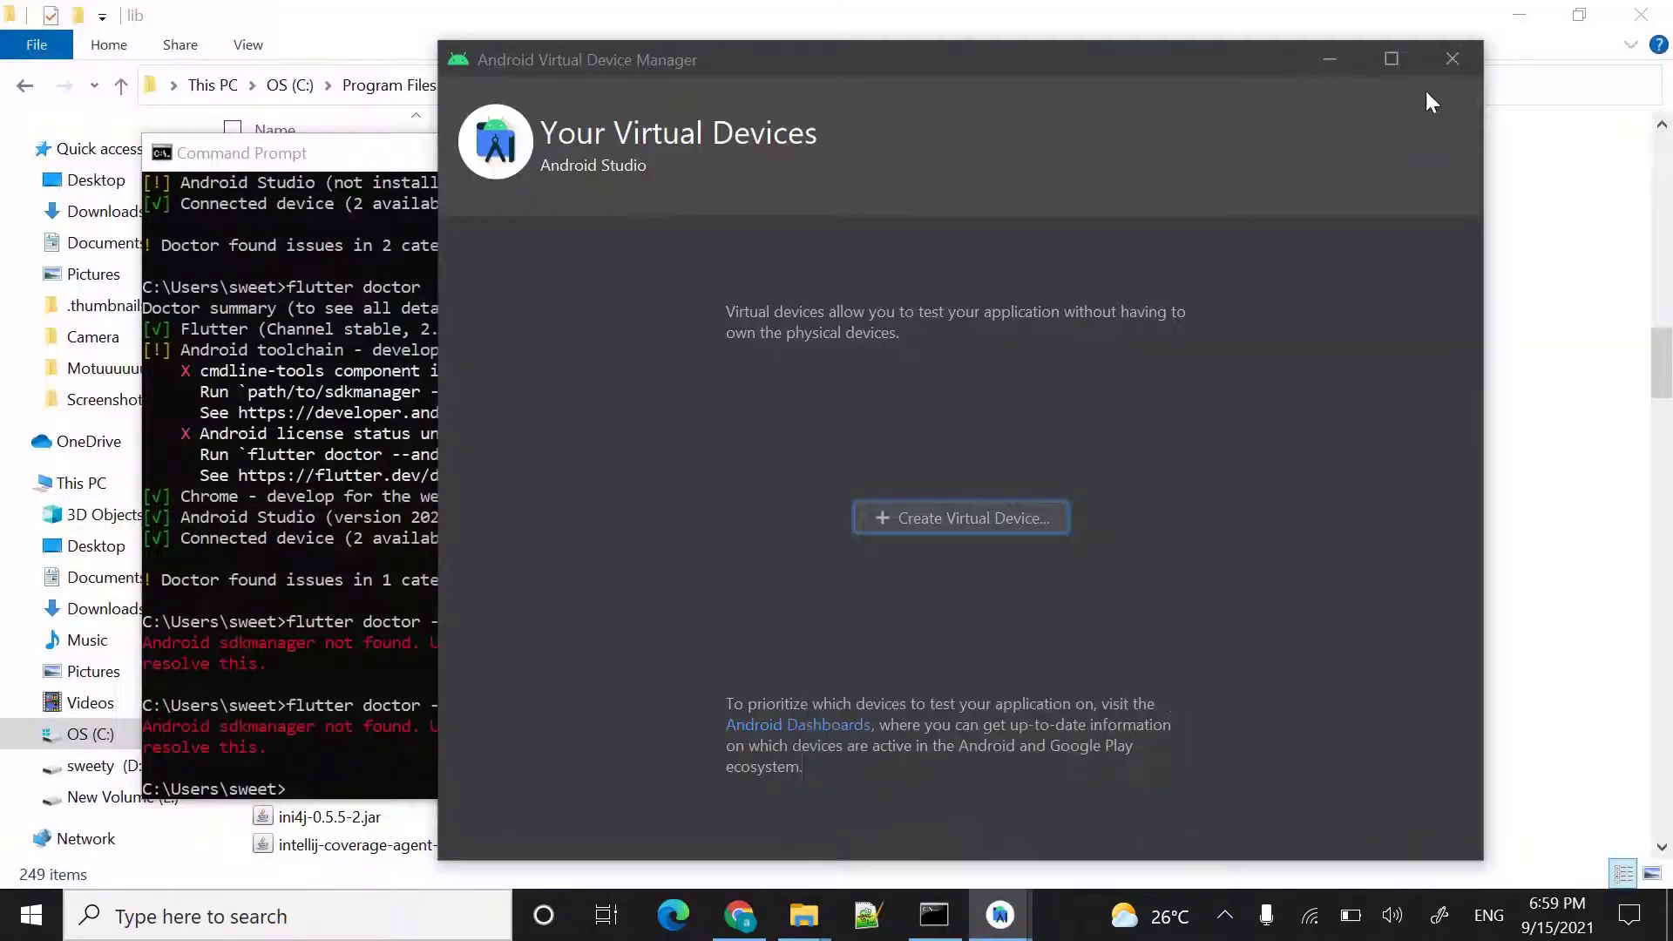
{"action": "left_click", "coordinate": [1452, 58]}
{"action": "left_click", "coordinate": [1010, 916]}
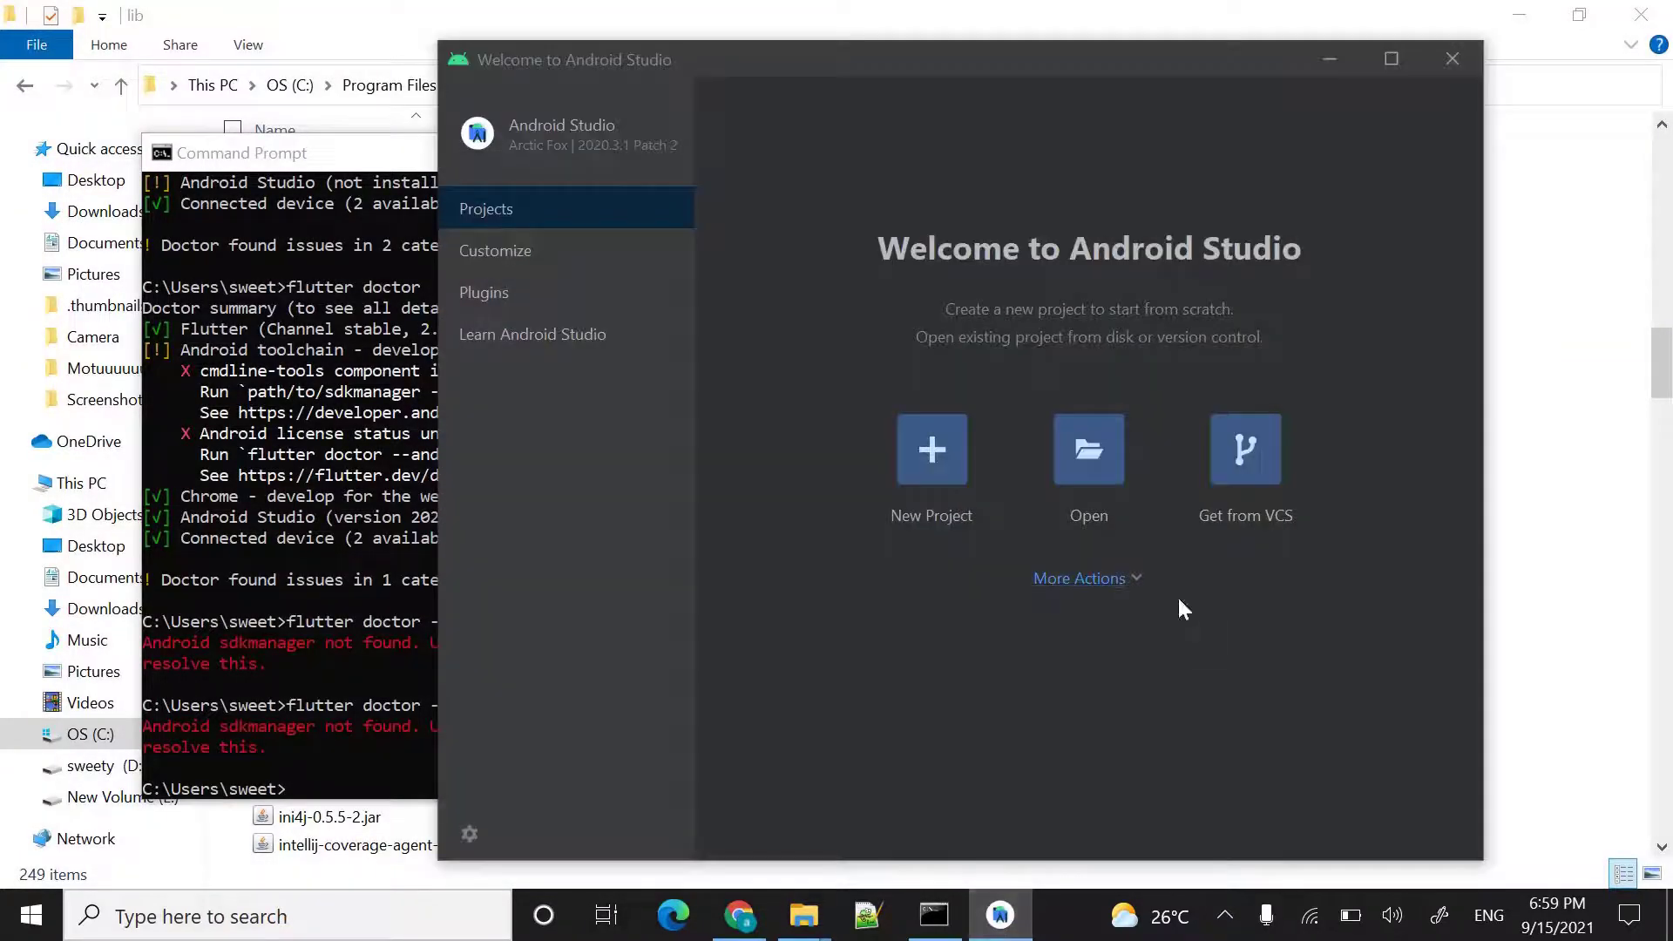
{"action": "left_click", "coordinate": [1137, 584]}
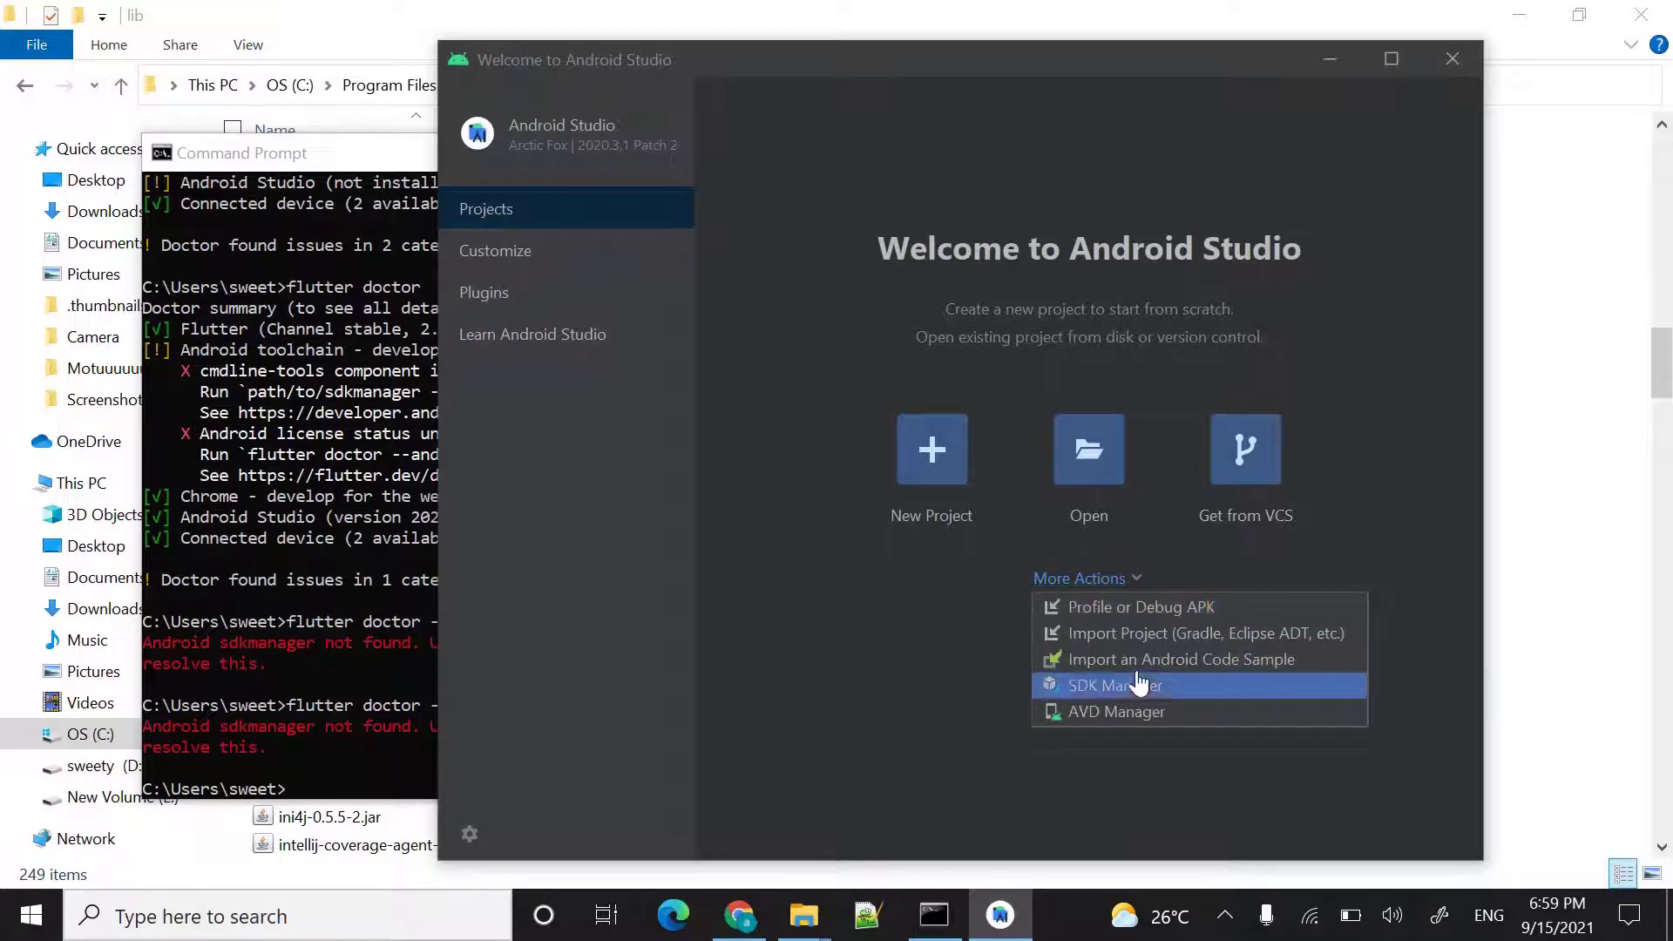
{"action": "left_click", "coordinate": [1137, 684]}
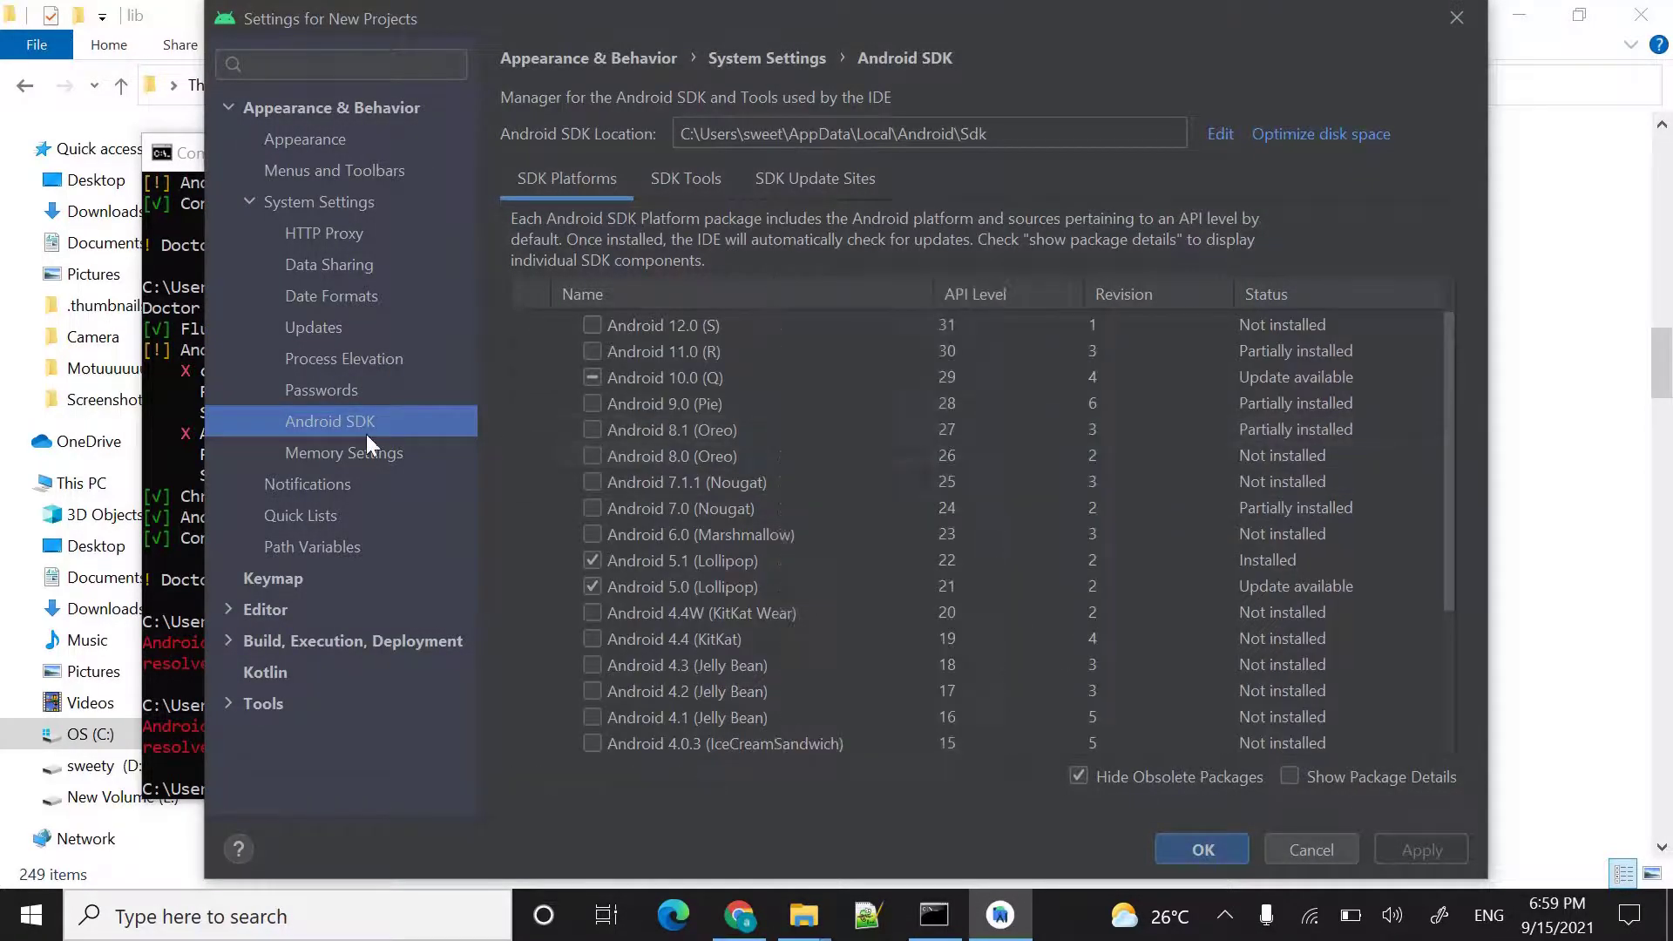
Step: Install the SDK tool Android SDK Command-line Tools (latest) and close the SDK settings
{"action": "left_click", "coordinate": [656, 180]}
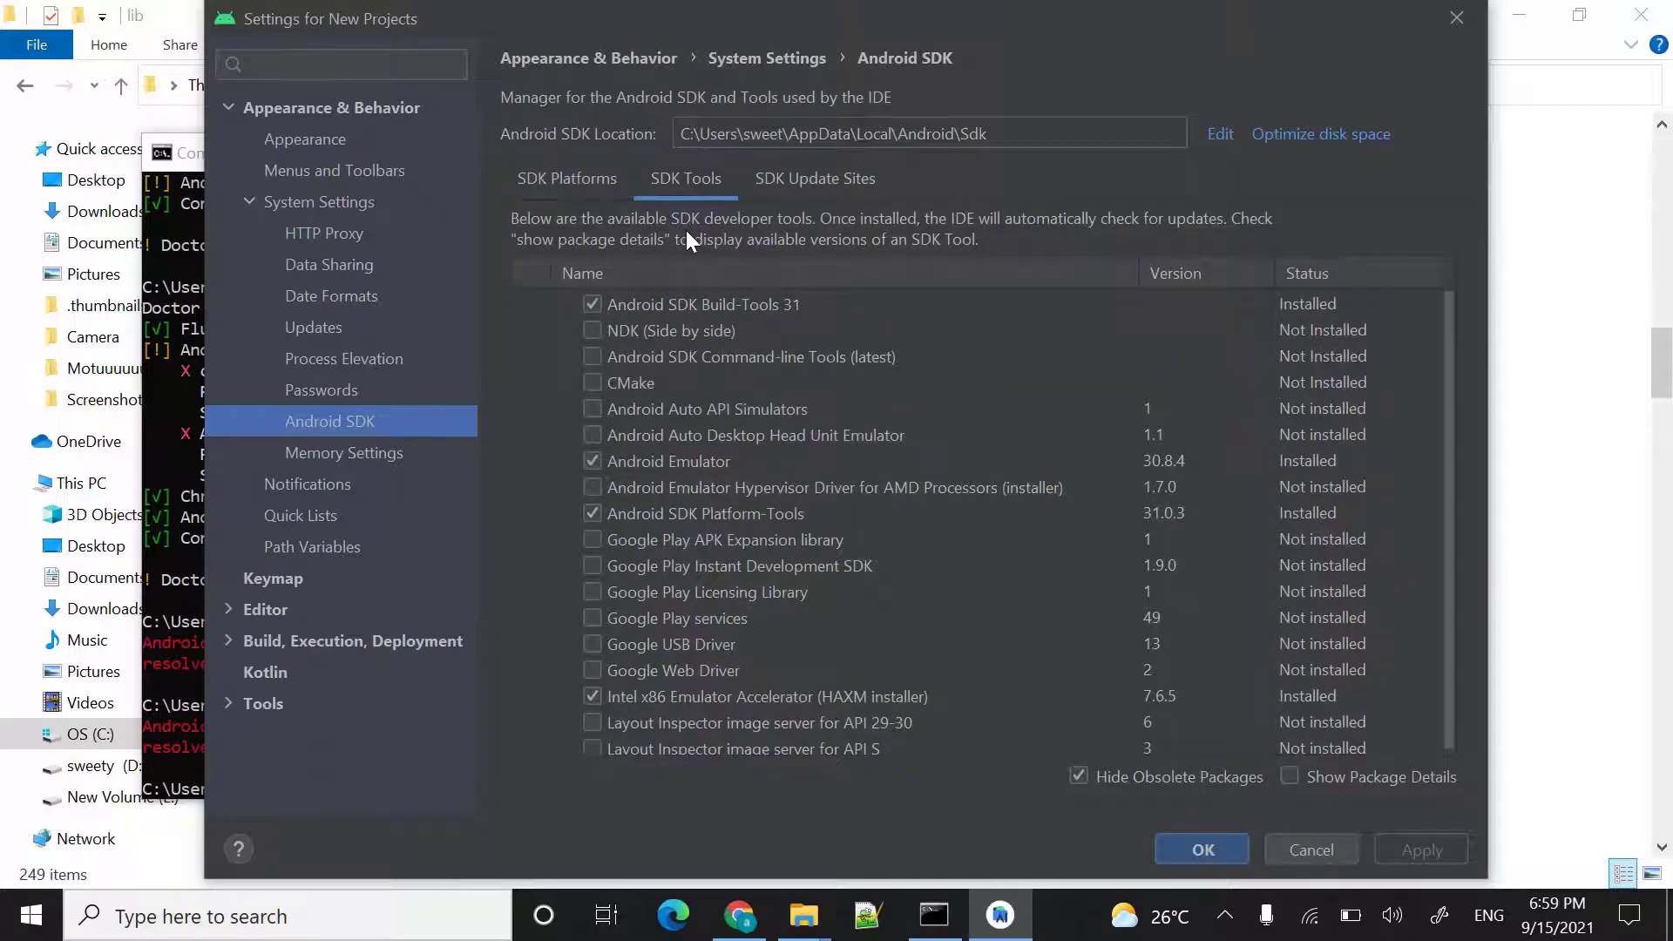
{"action": "left_click", "coordinate": [591, 356]}
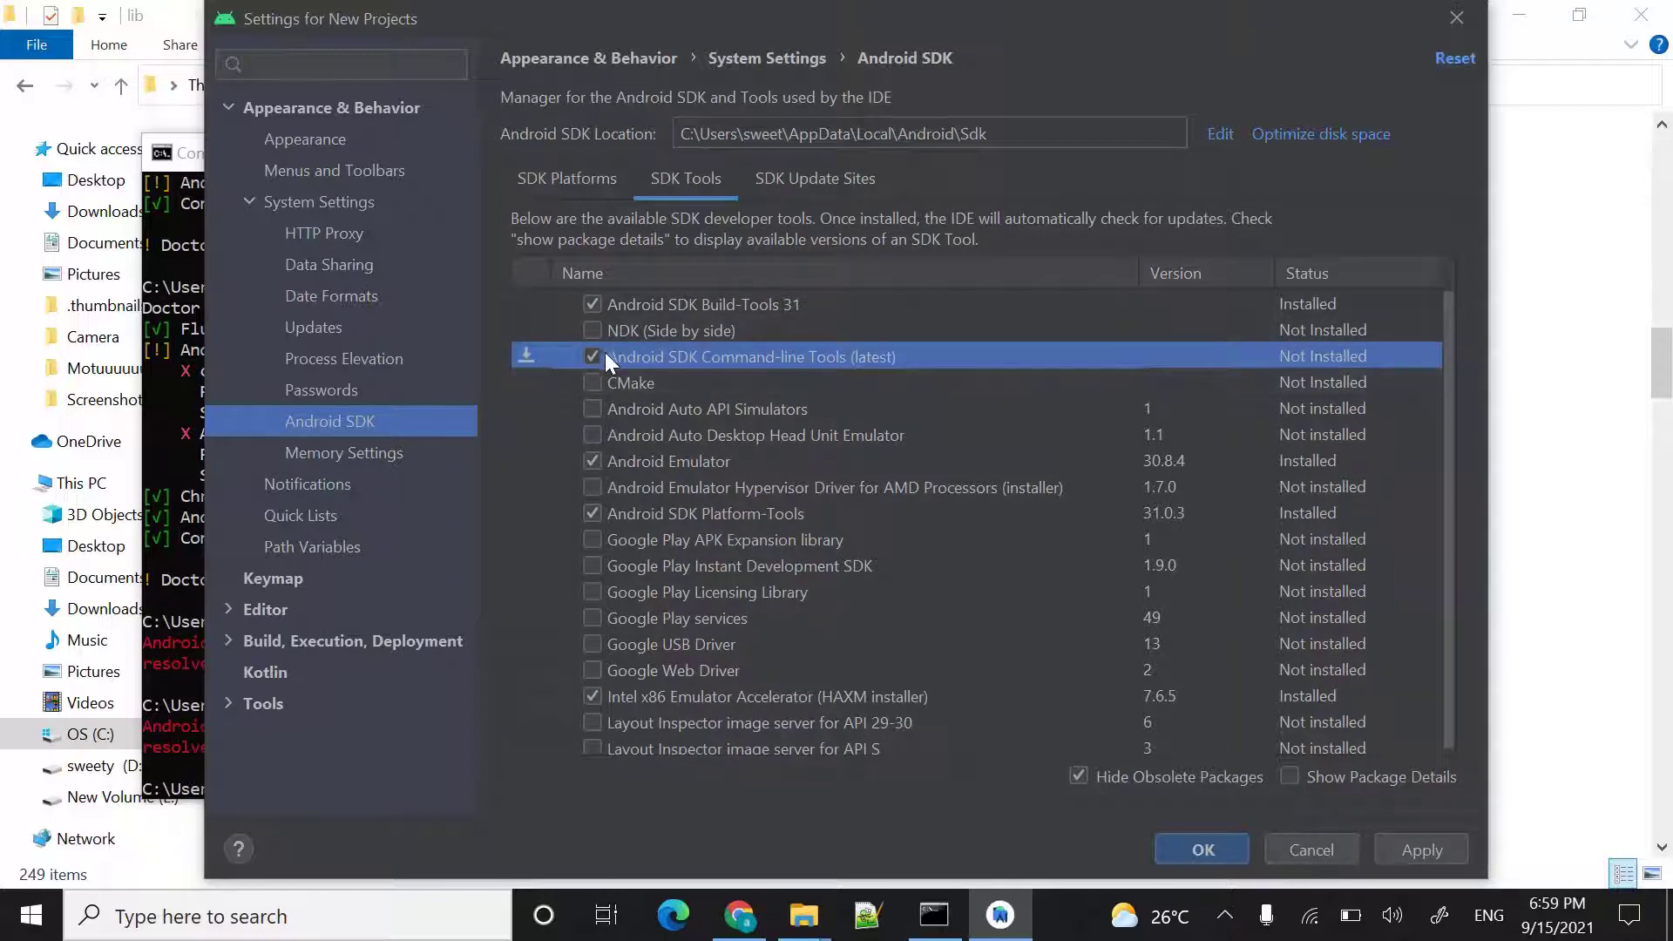
{"action": "left_click", "coordinate": [1444, 843]}
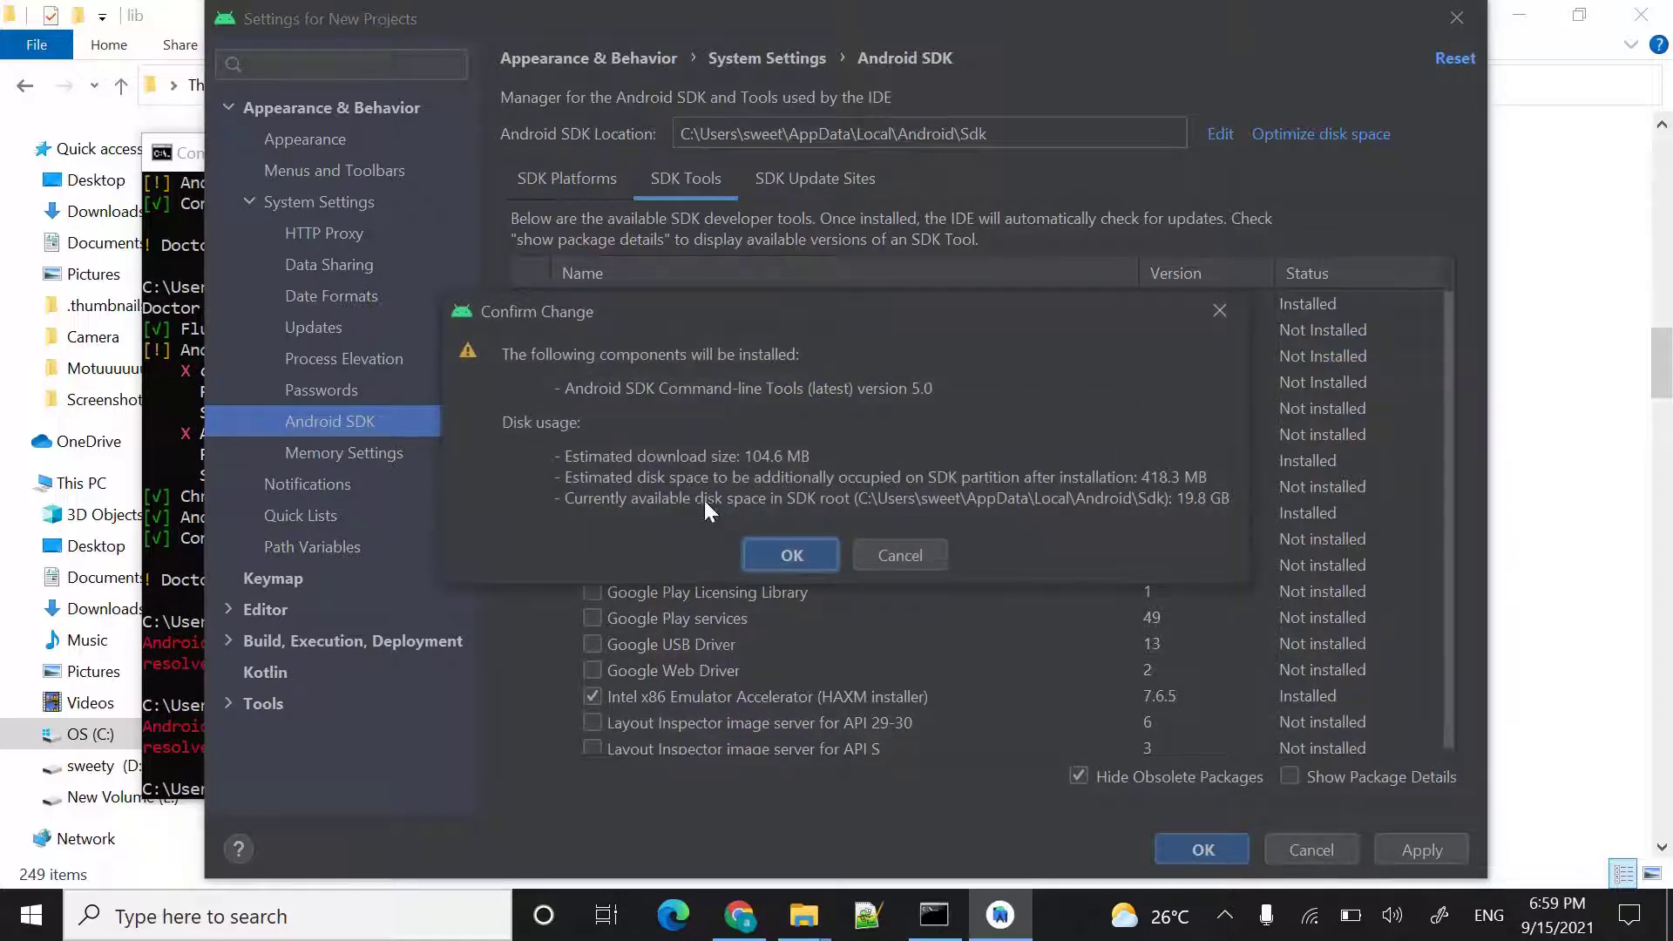
{"action": "left_click", "coordinate": [791, 554]}
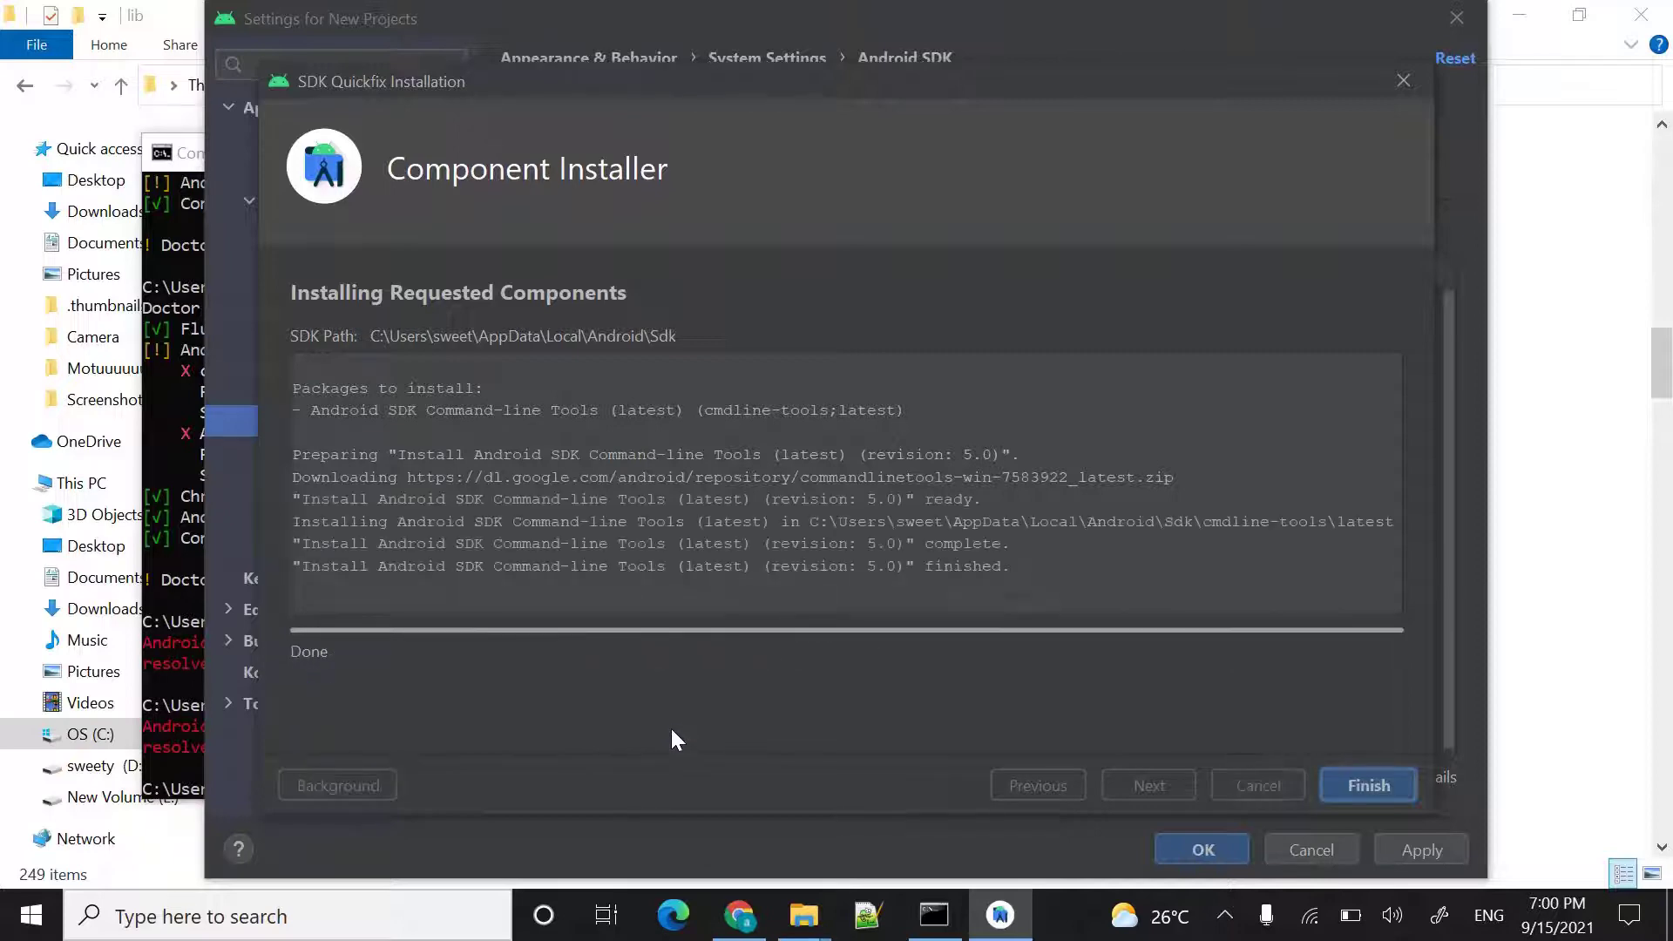
{"action": "left_click", "coordinate": [1356, 786]}
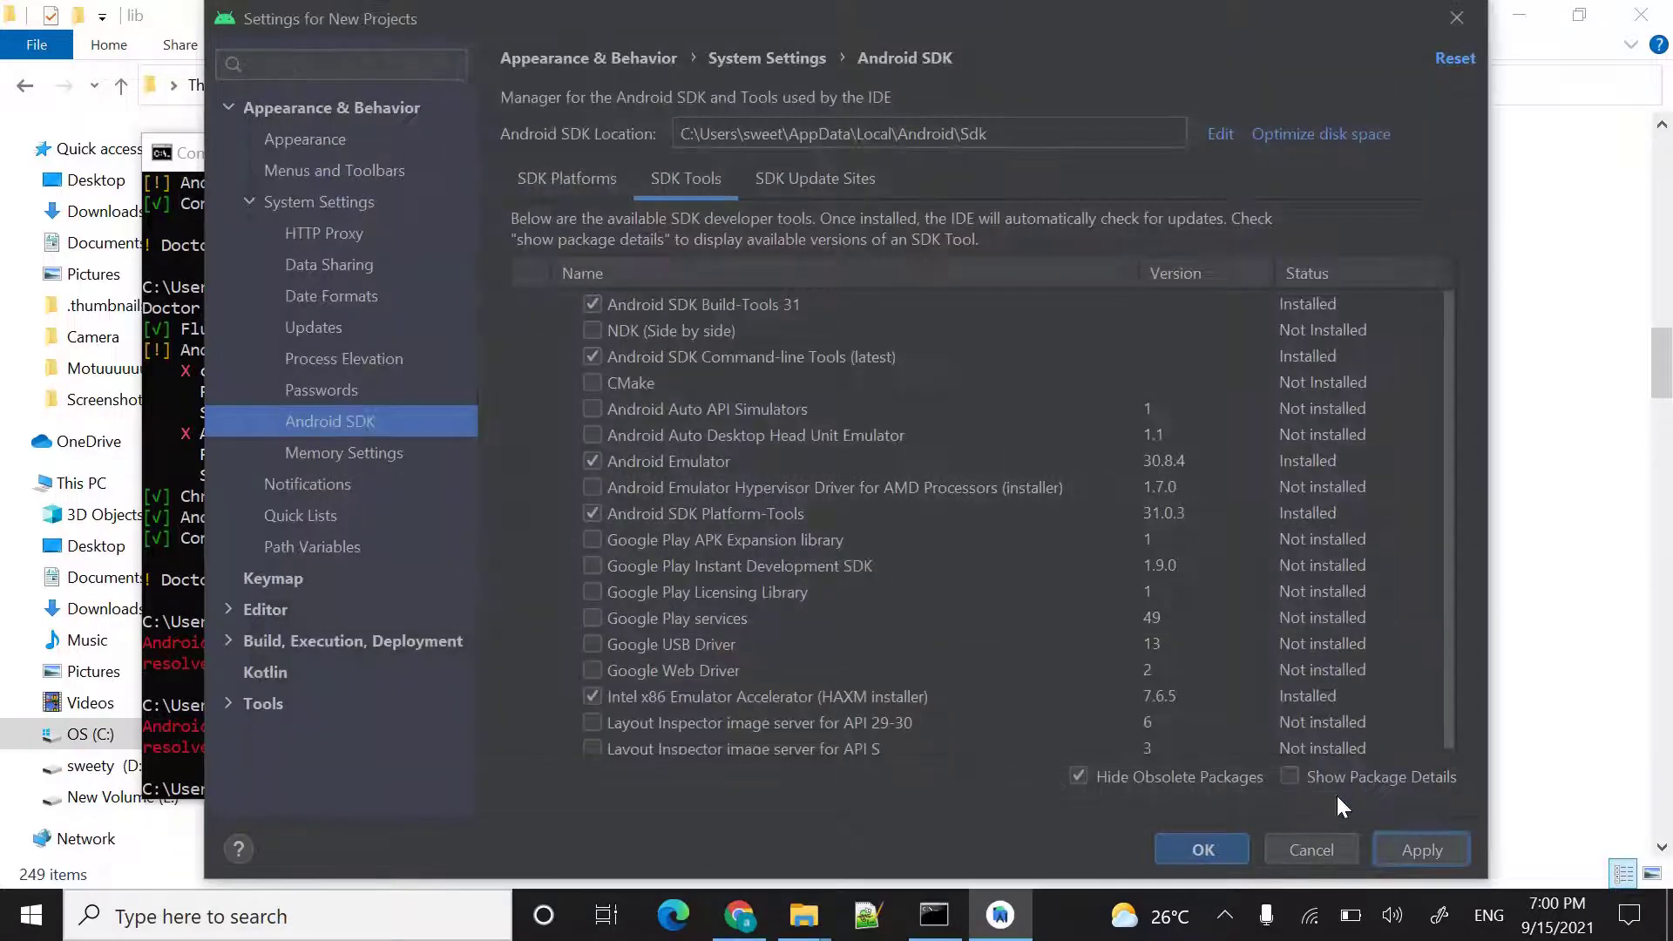
{"action": "left_click", "coordinate": [1202, 849]}
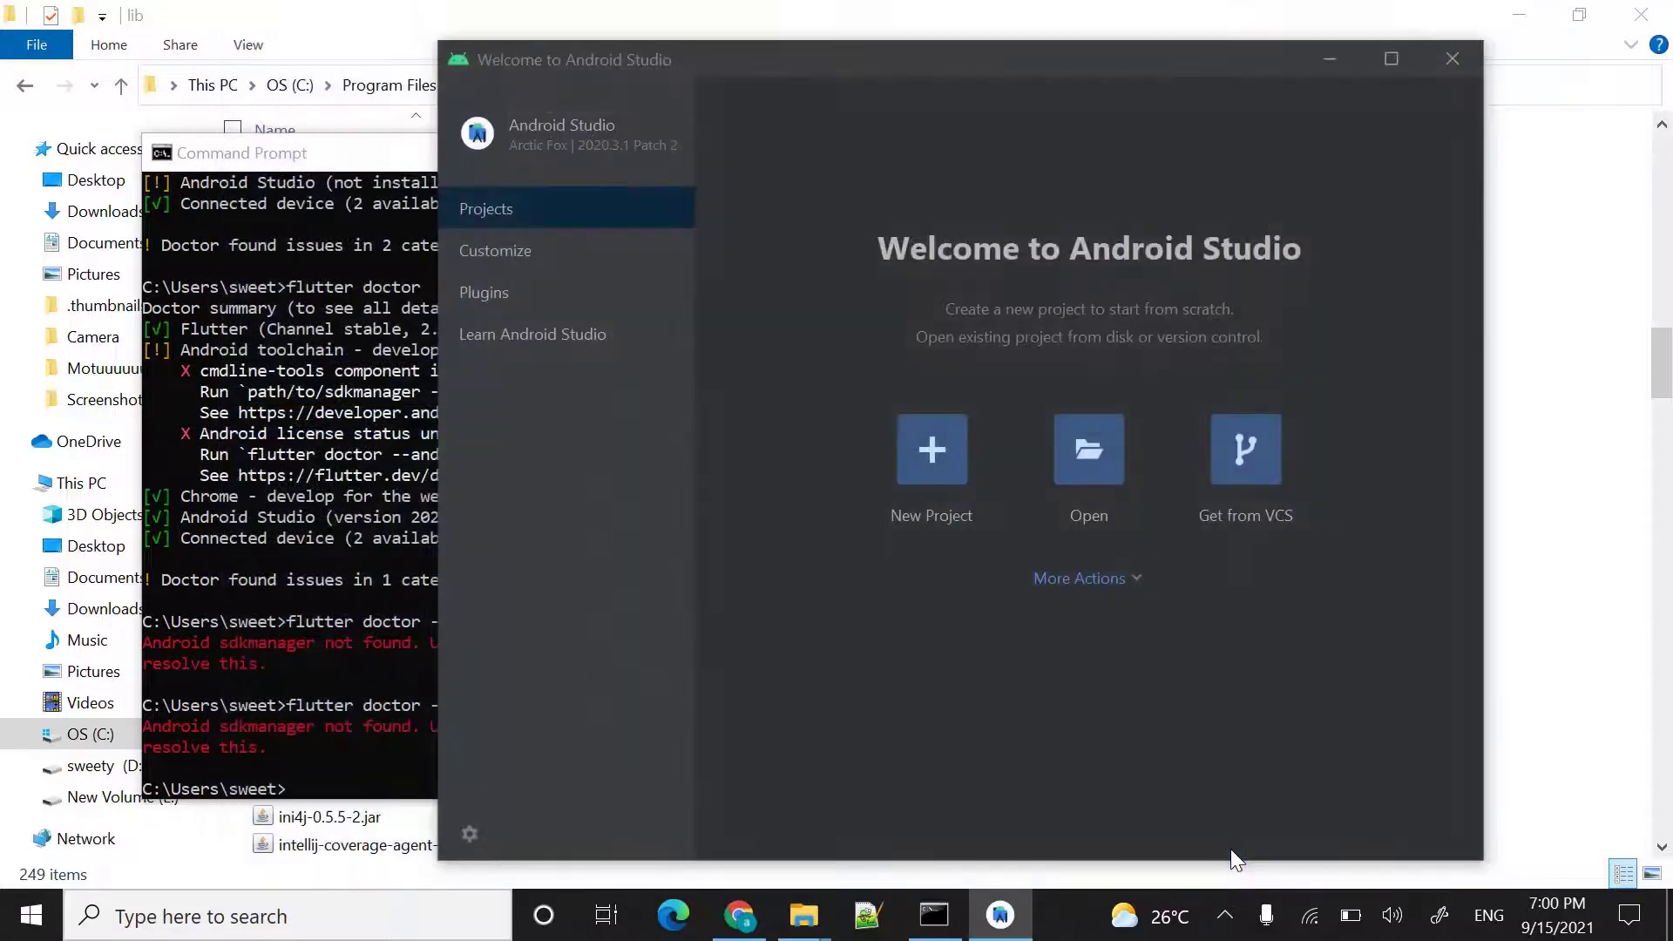
Step: Return to Command Prompt, shorten the recalled licenses command to flutter doctor, and run it to recheck the setup
{"action": "left_click", "coordinate": [384, 742]}
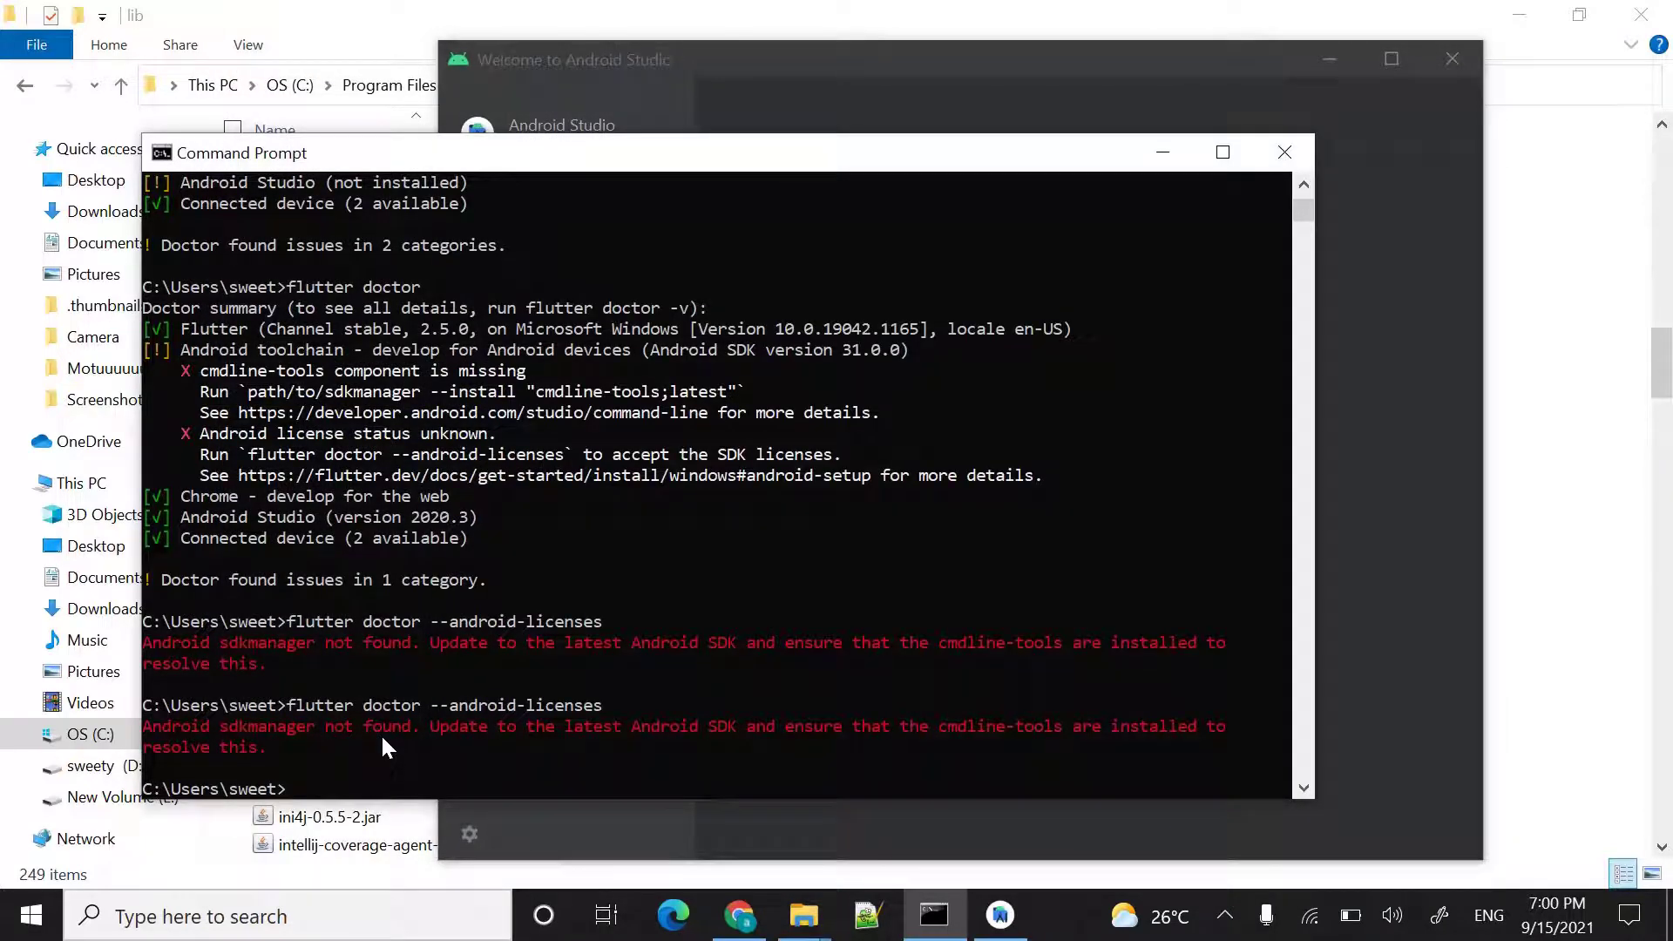
{"action": "key", "text": "Up"}
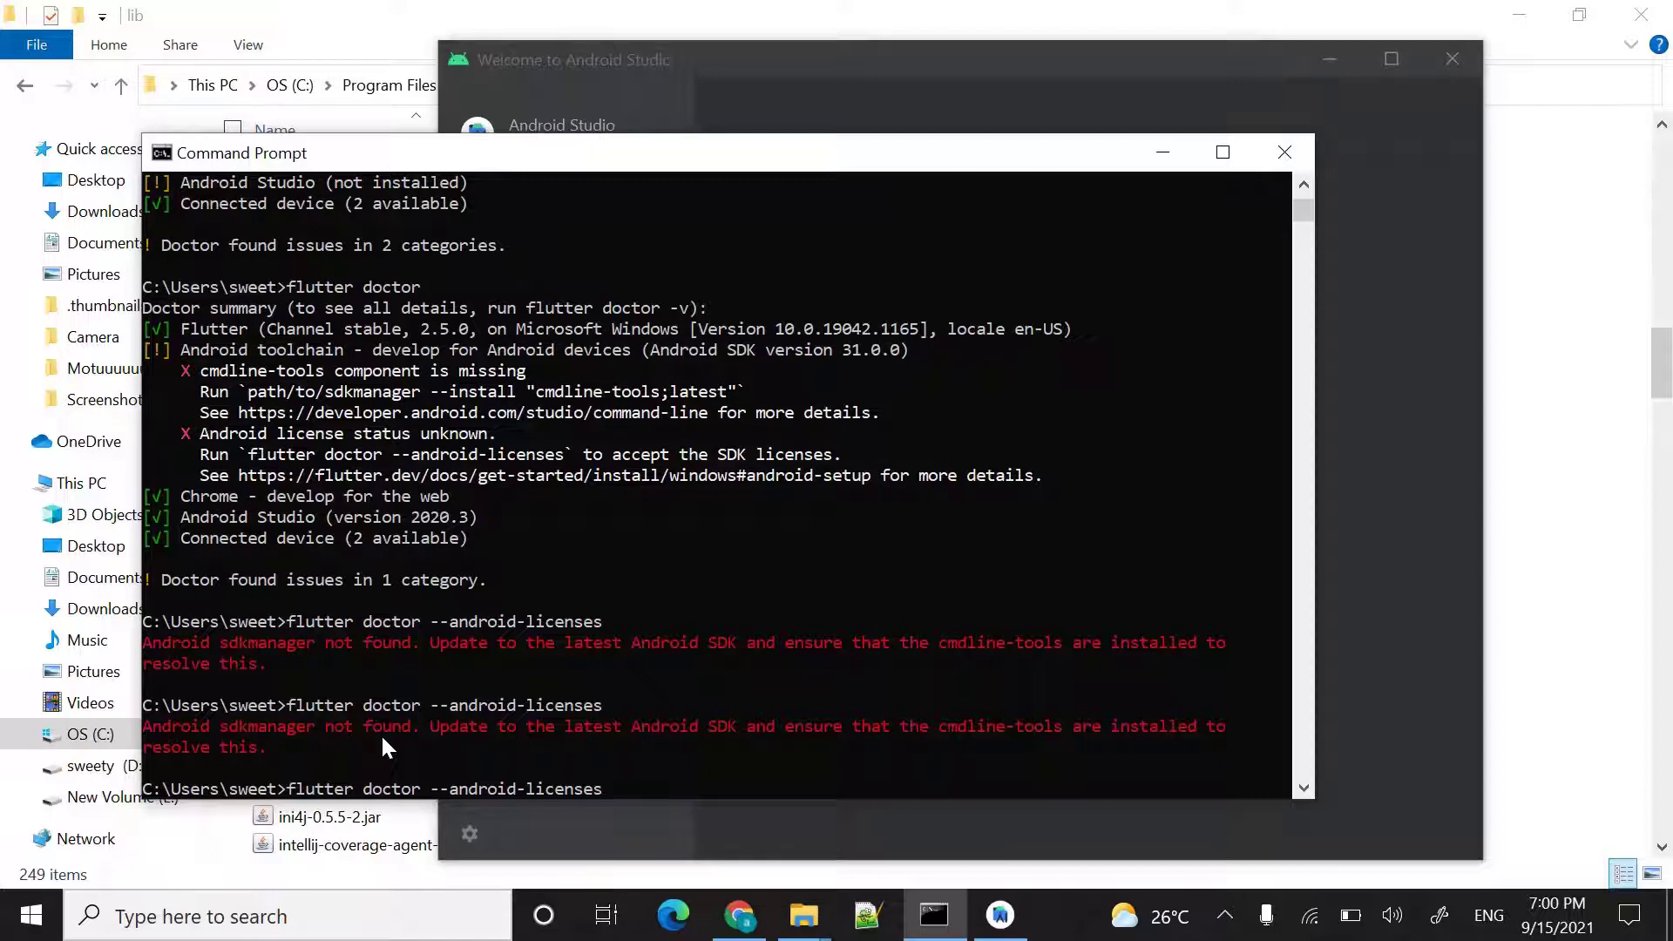
{"action": "key", "text": "BackSpace"}
{"action": "key", "text": "BackSpace"}
{"action": "key", "text": "BackSpace"}
{"action": "key", "text": "BackSpace"}
{"action": "key", "text": "BackSpace"}
{"action": "key", "text": "BackSpace"}
{"action": "key", "text": "BackSpace"}
{"action": "key", "text": "BackSpace"}
{"action": "key", "text": "BackSpace"}
{"action": "key", "text": "BackSpace"}
{"action": "key", "text": "BackSpace"}
{"action": "key", "text": "BackSpace"}
{"action": "key", "text": "BackSpace"}
{"action": "key", "text": "BackSpace"}
{"action": "key", "text": "BackSpace"}
{"action": "key", "text": "BackSpace"}
{"action": "key", "text": "BackSpace"}
{"action": "key", "text": "BackSpace"}
{"action": "key", "text": "BackSpace"}
{"action": "key", "text": "Return"}
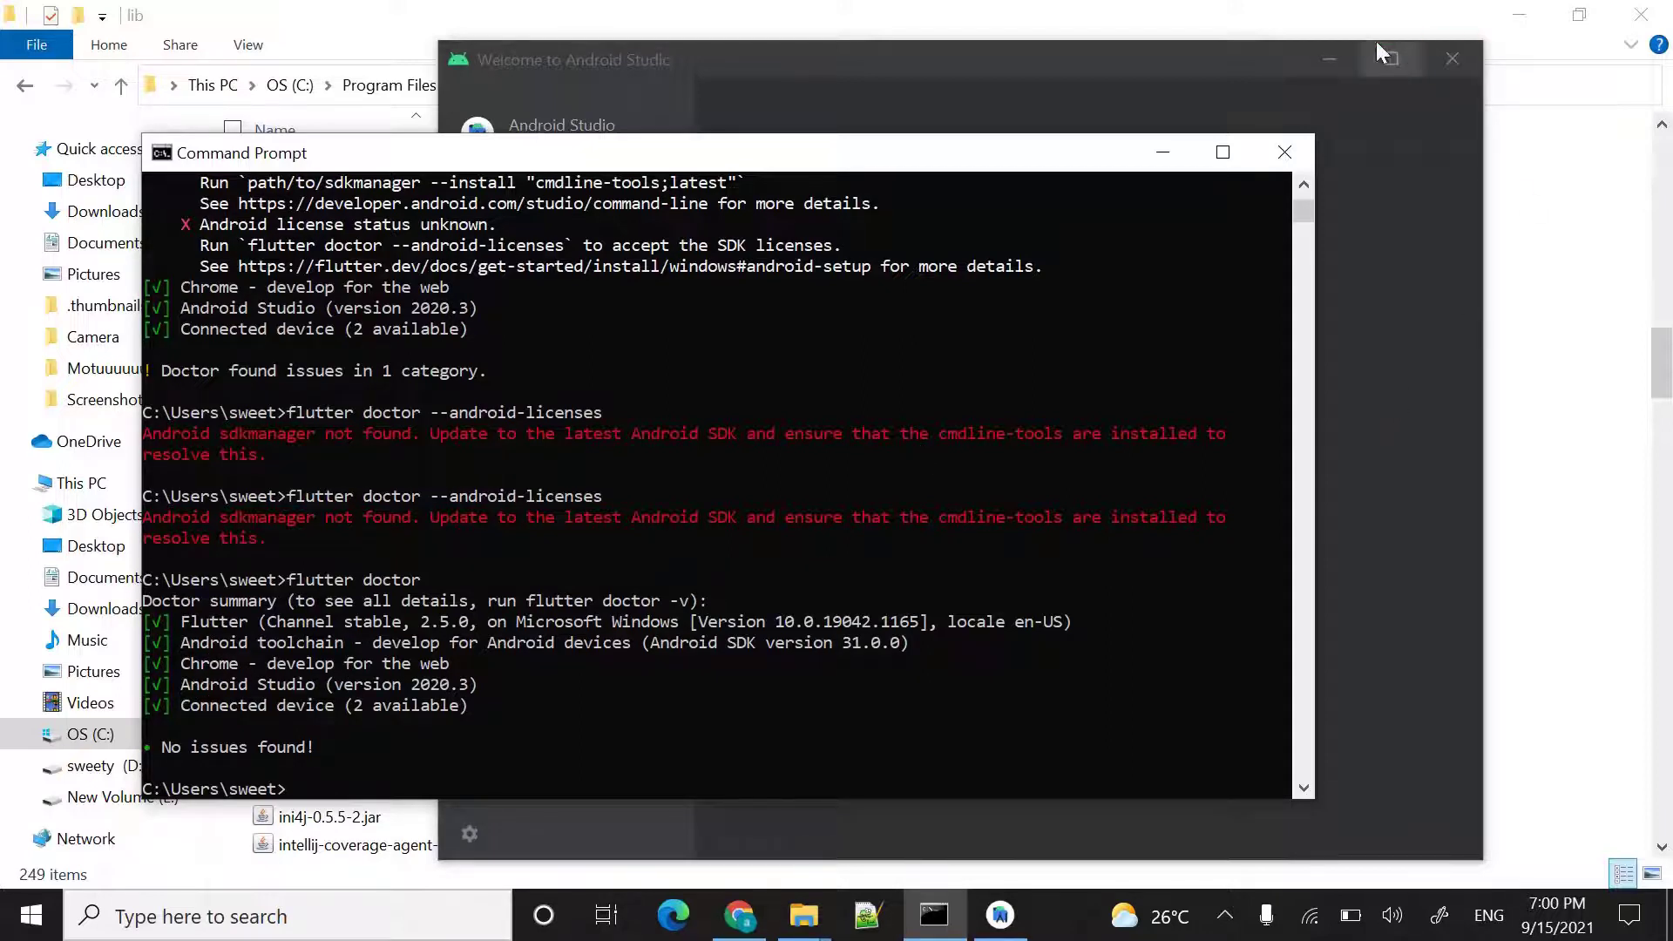
Step: Minimize the Android Studio and File Explorer windows and move the Command Prompt window toward the middle of the desktop
{"action": "left_click", "coordinate": [1330, 58]}
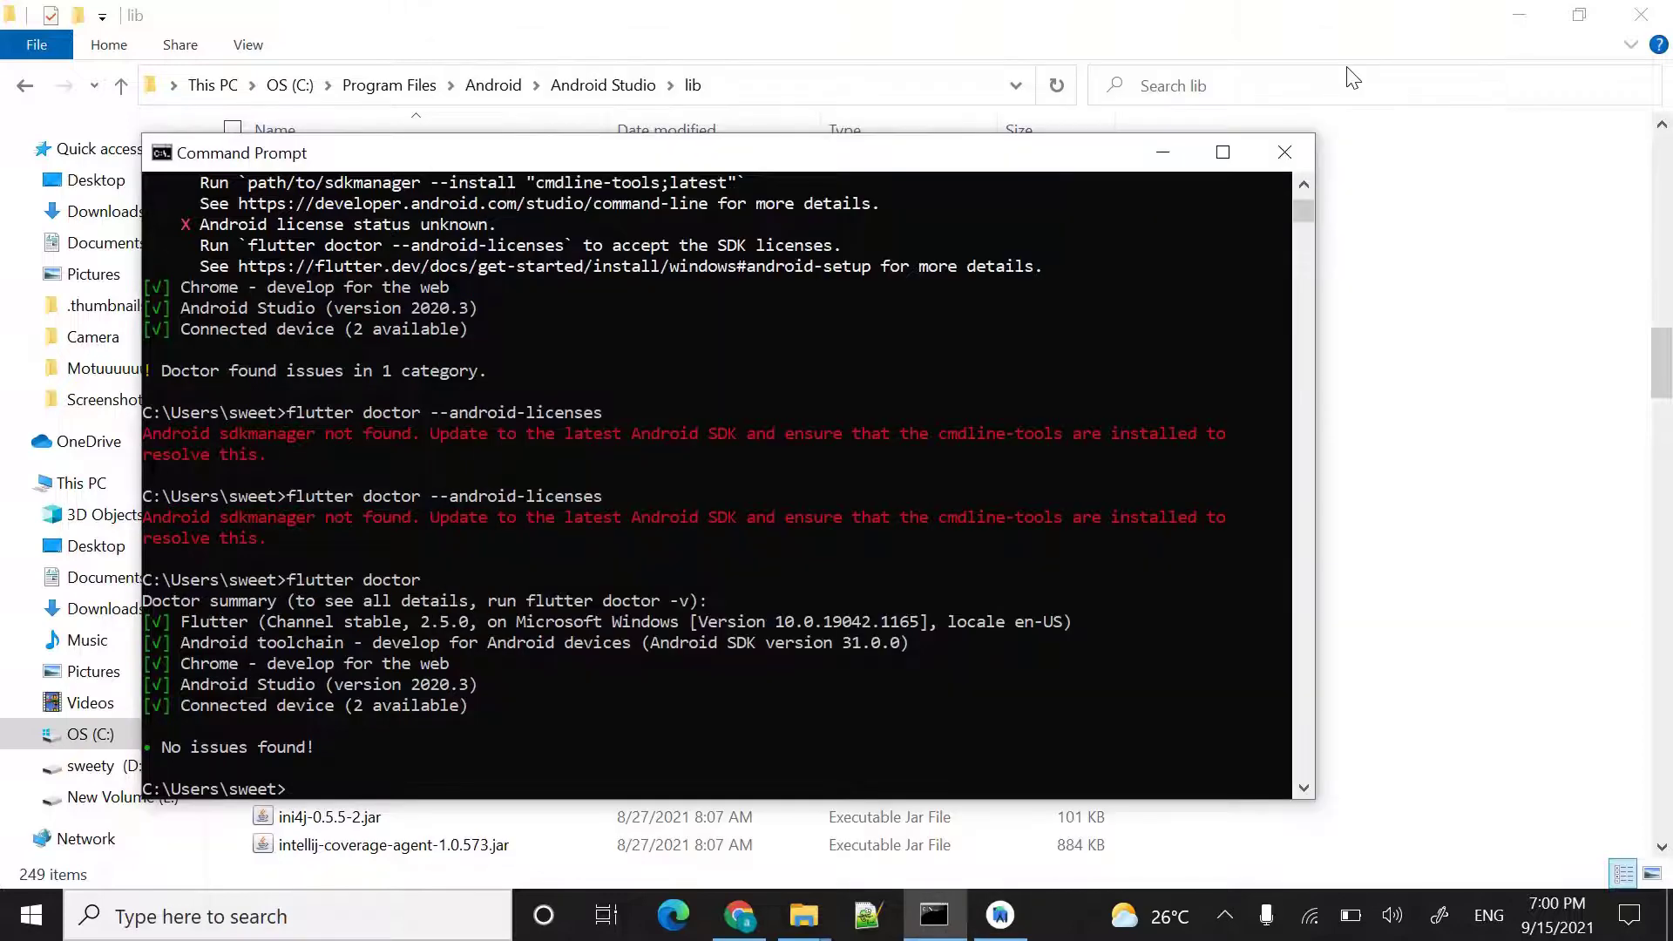
{"action": "left_click", "coordinate": [1514, 17]}
{"action": "left_click", "coordinate": [1513, 18]}
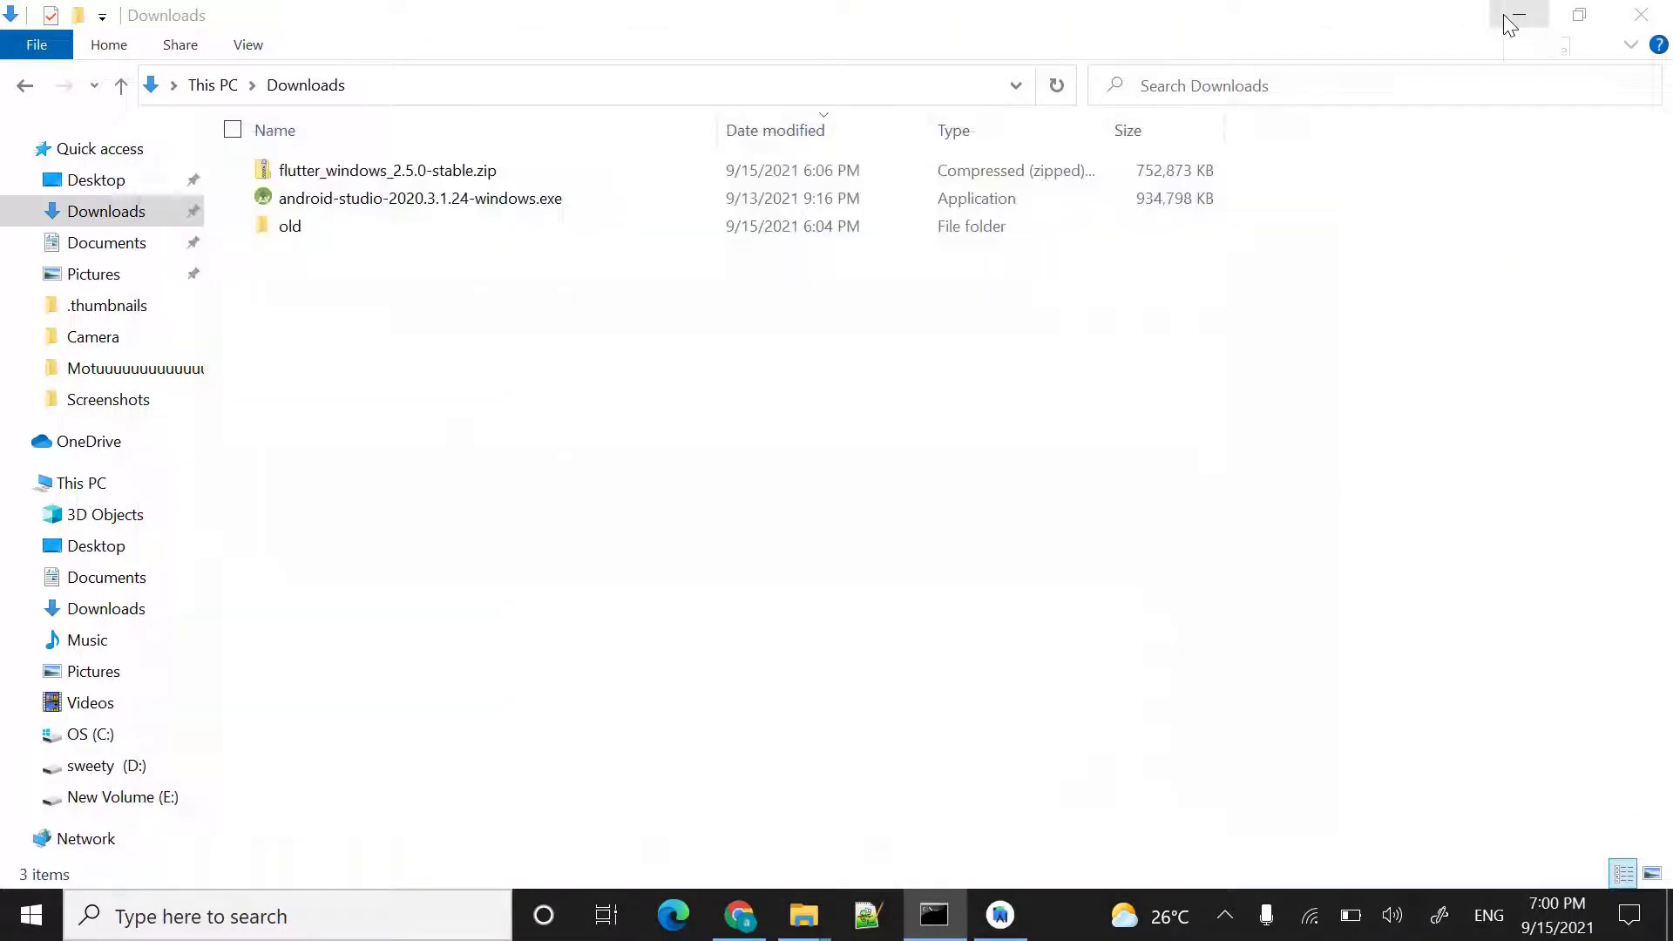
{"action": "left_click_drag", "start_coordinate": [1009, 161], "coordinate": [1120, 98]}
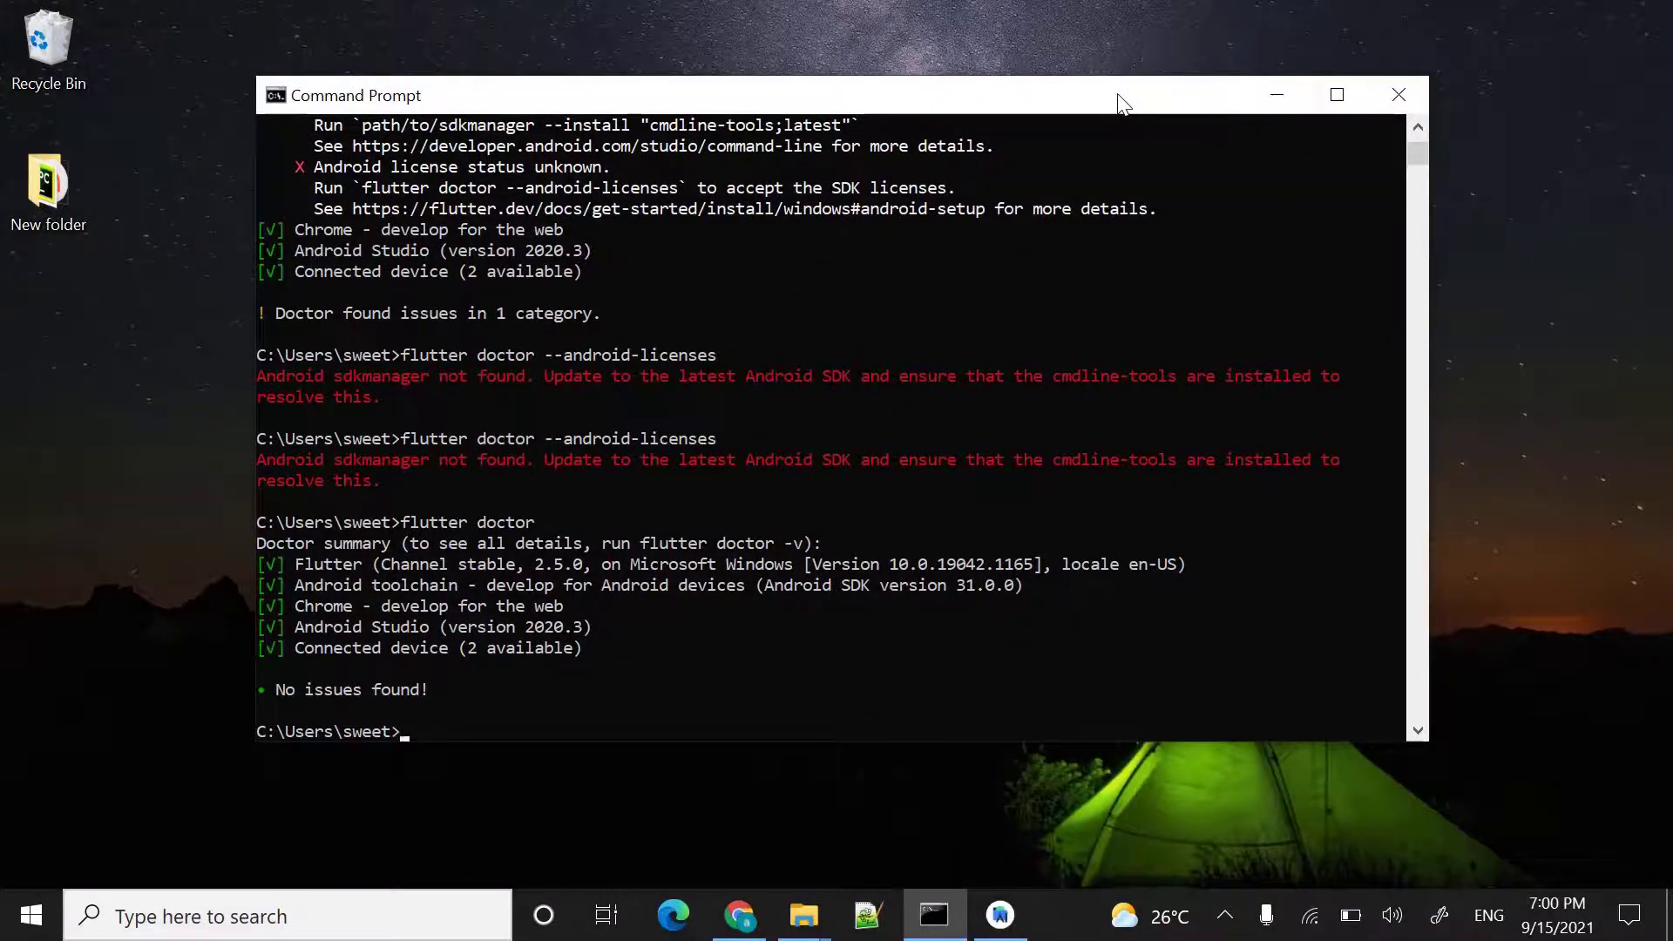